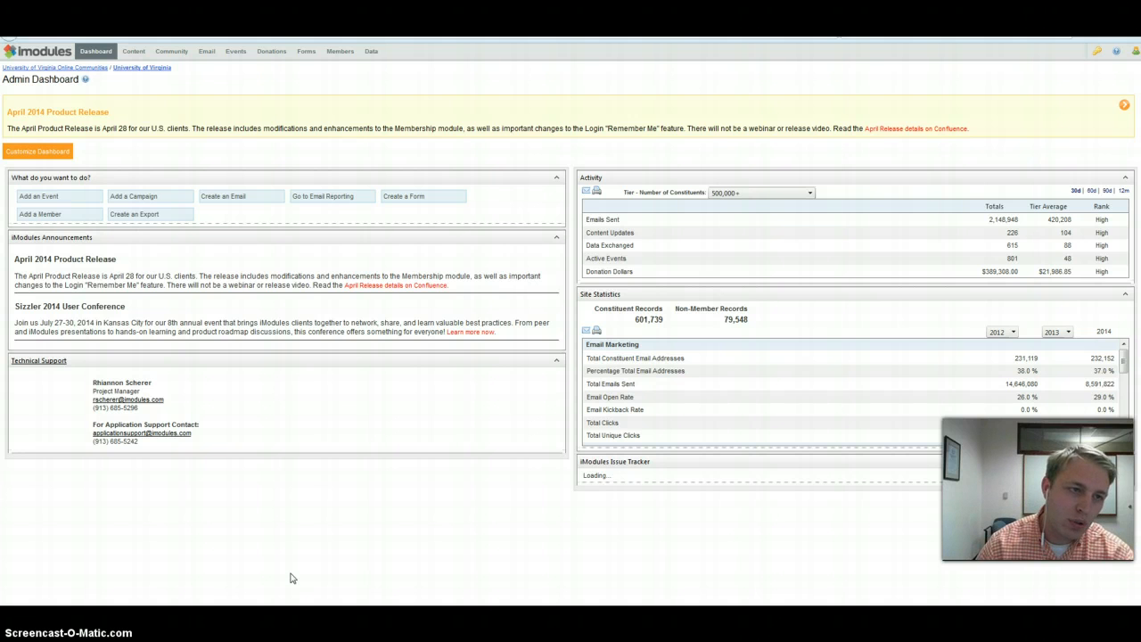
Start a new event and enter the name "CLUBS Roanoke Valley How Safe Are Virginia Schools?".
mouse_move(243, 52)
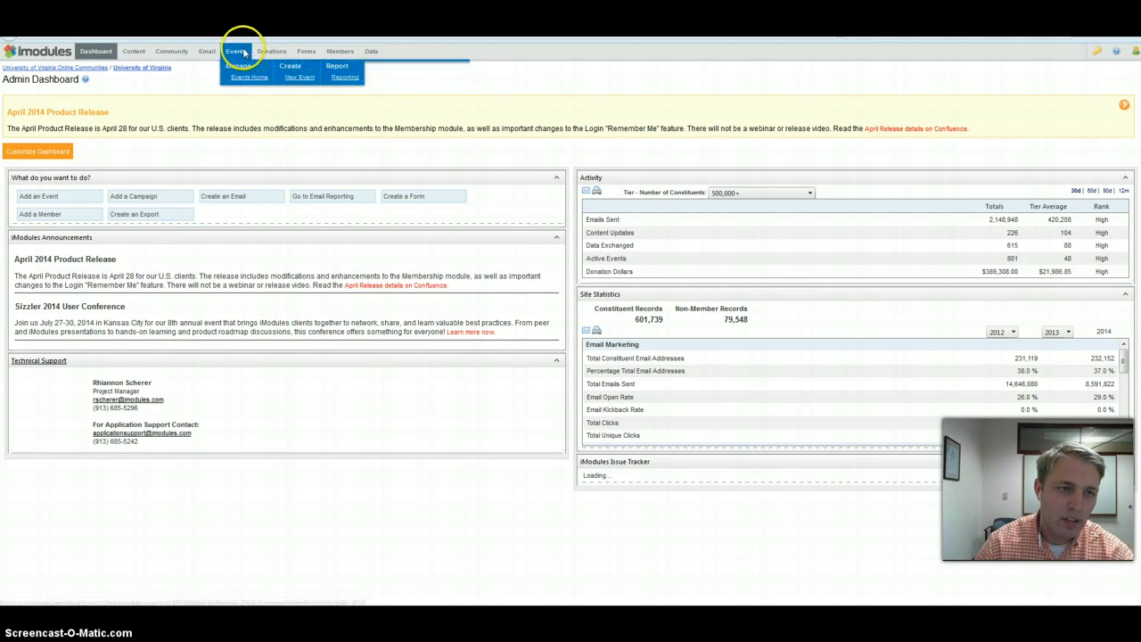
left_click(243, 76)
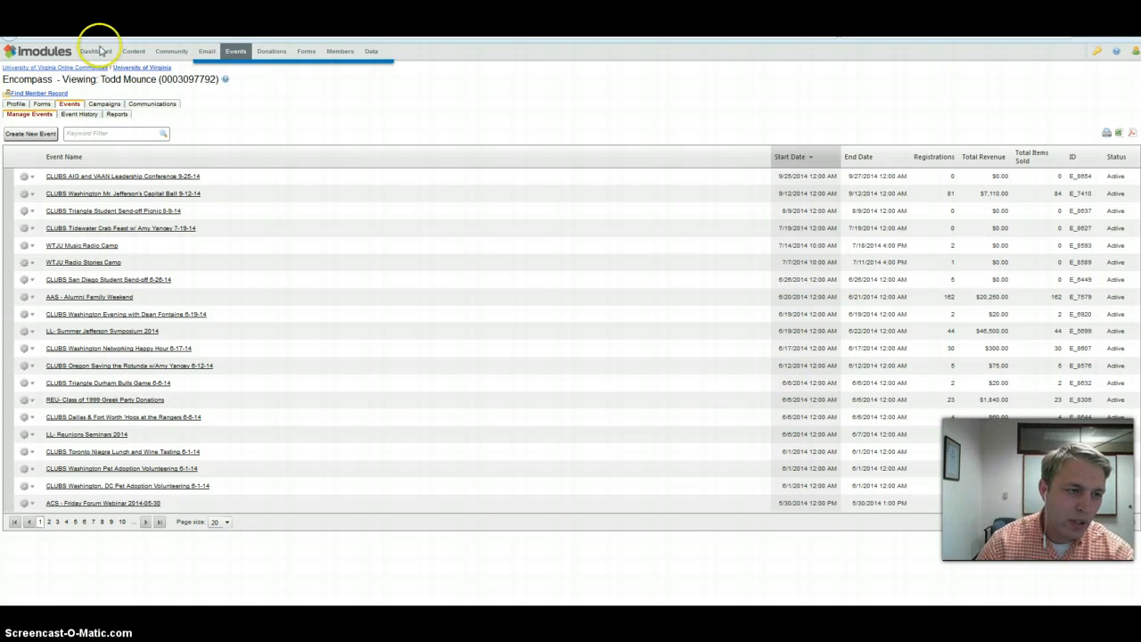
left_click(50, 135)
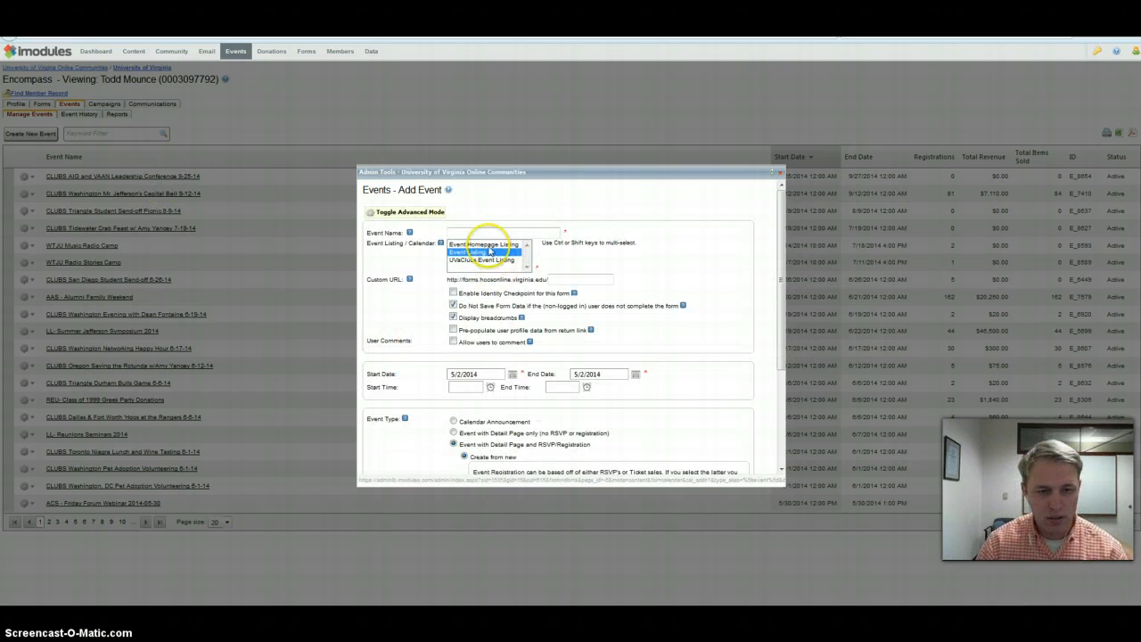
left_click(466, 232)
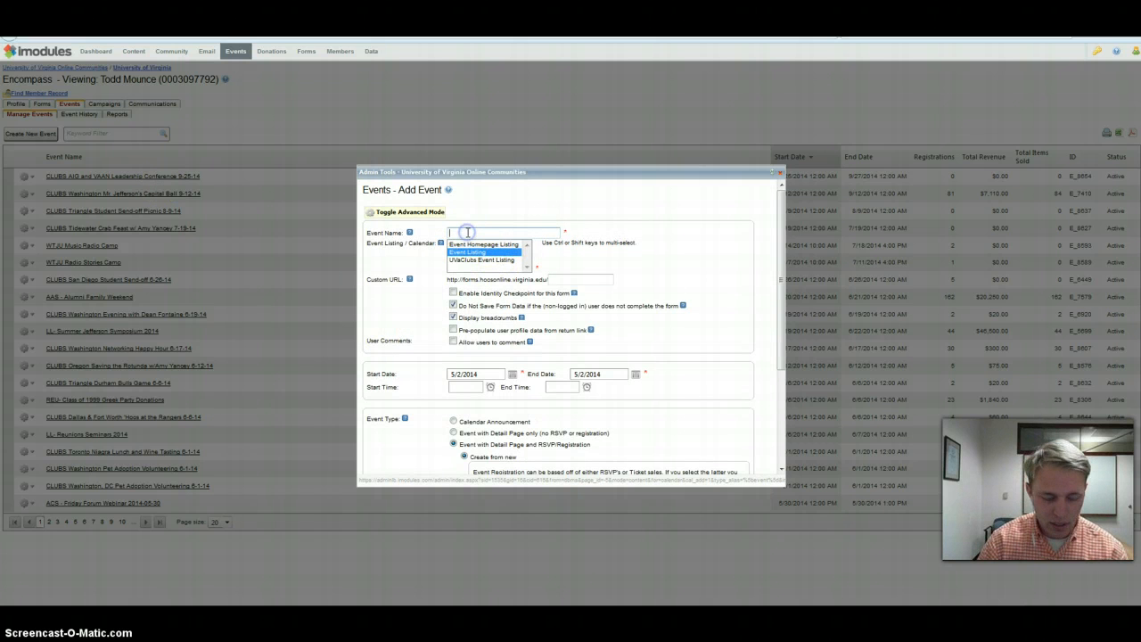
type("CLUBS")
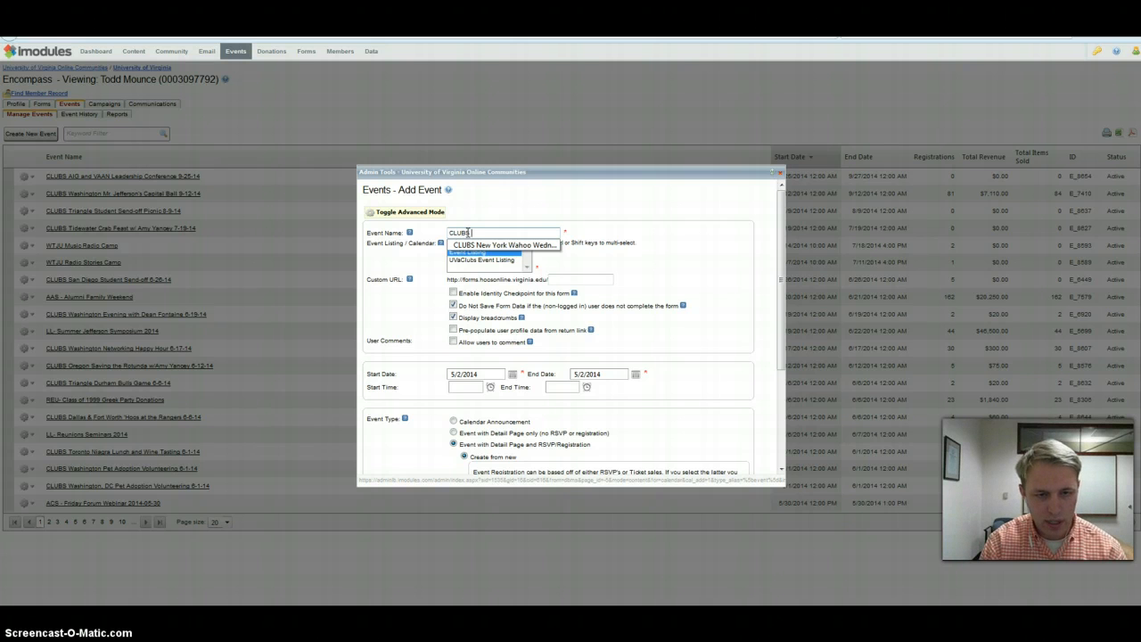
type(" Roa")
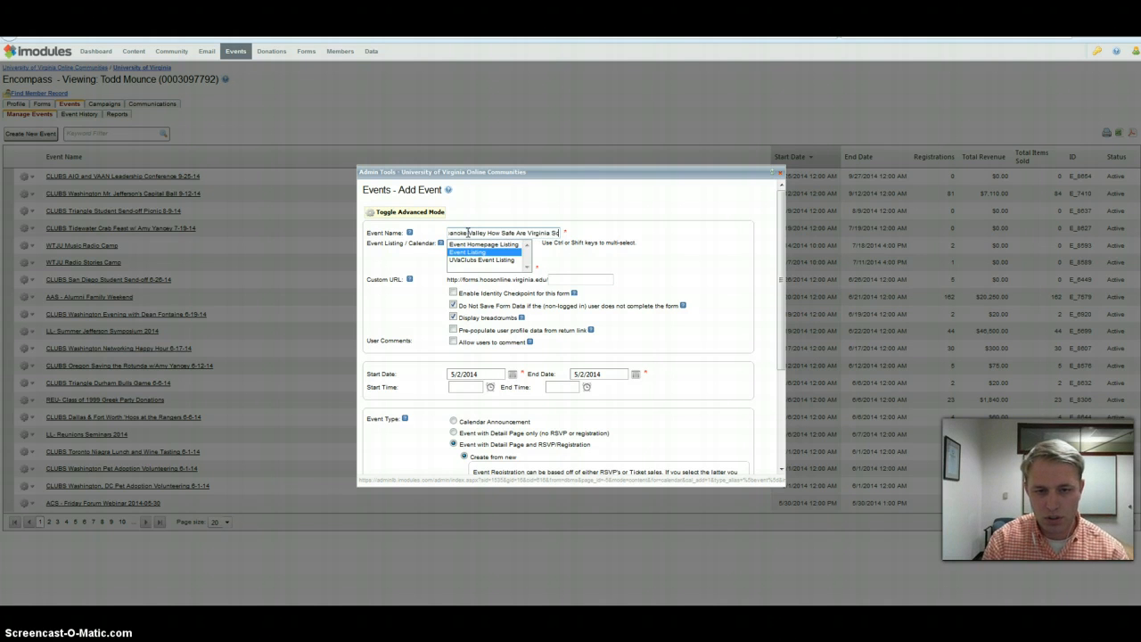
type("hools?")
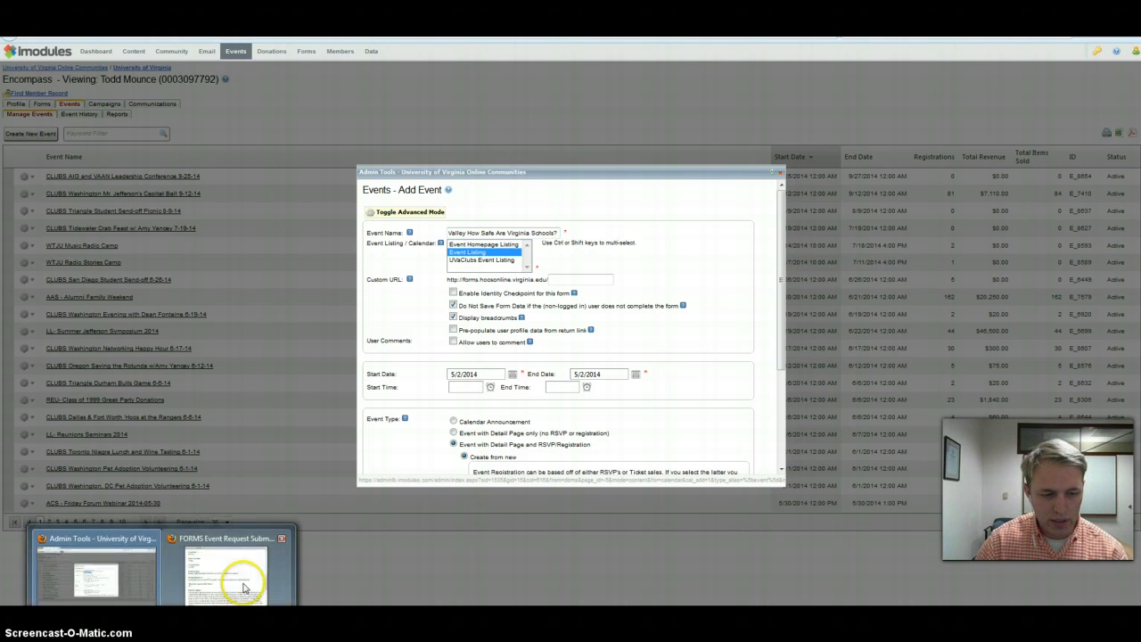
Check the event date in the event request submission and append "6-5-14" to the event name.
left_click(244, 571)
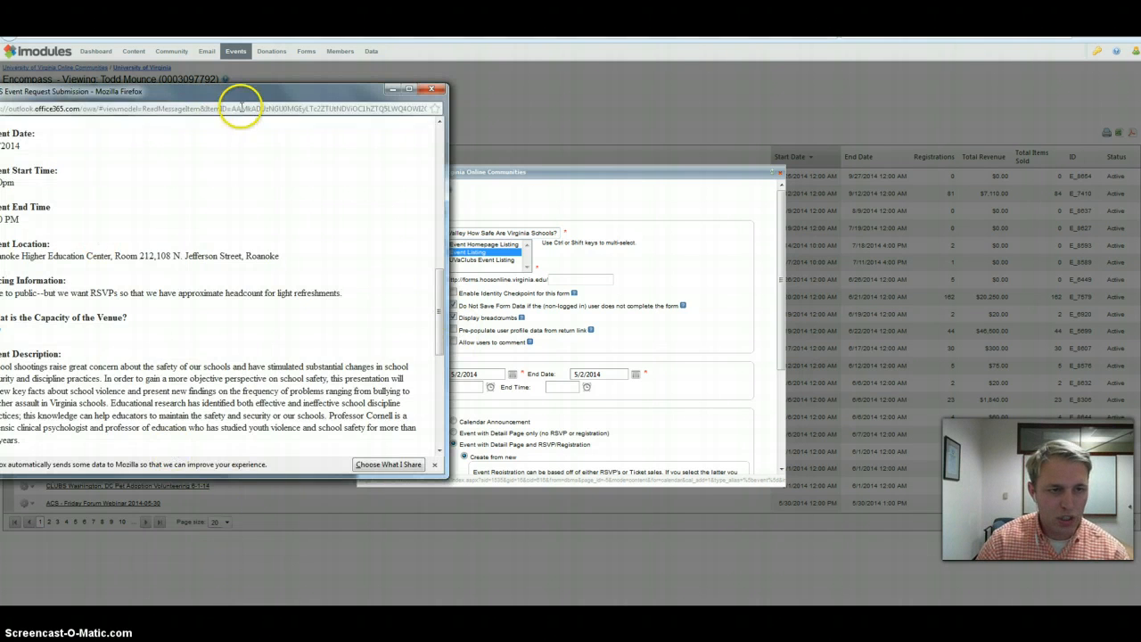
left_click_drag(242, 93, 510, 147)
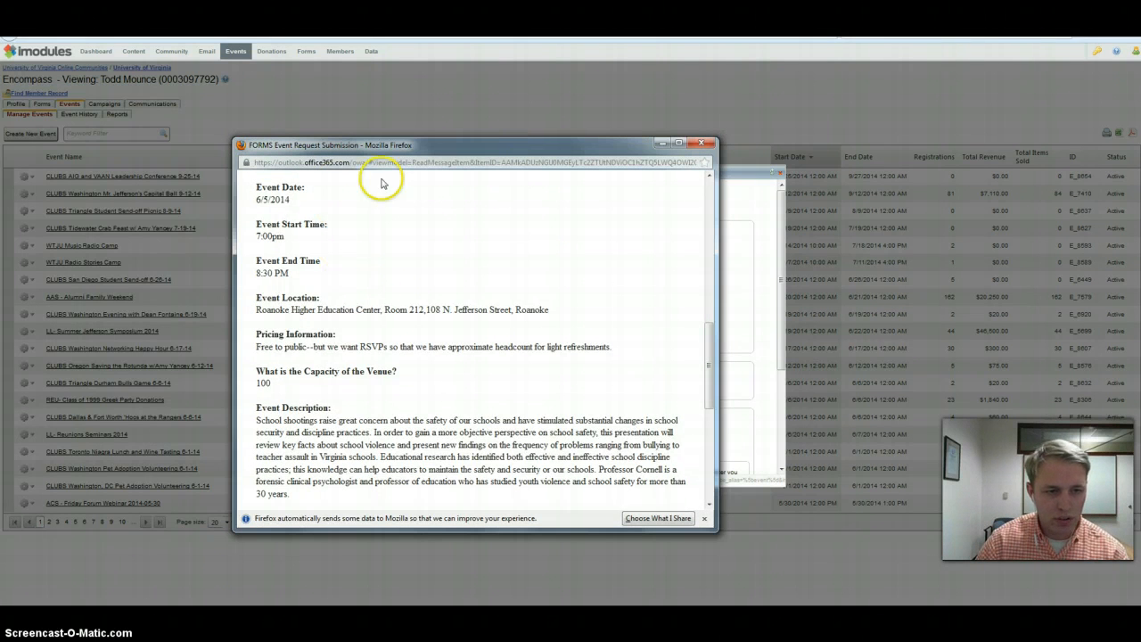
left_click(734, 251)
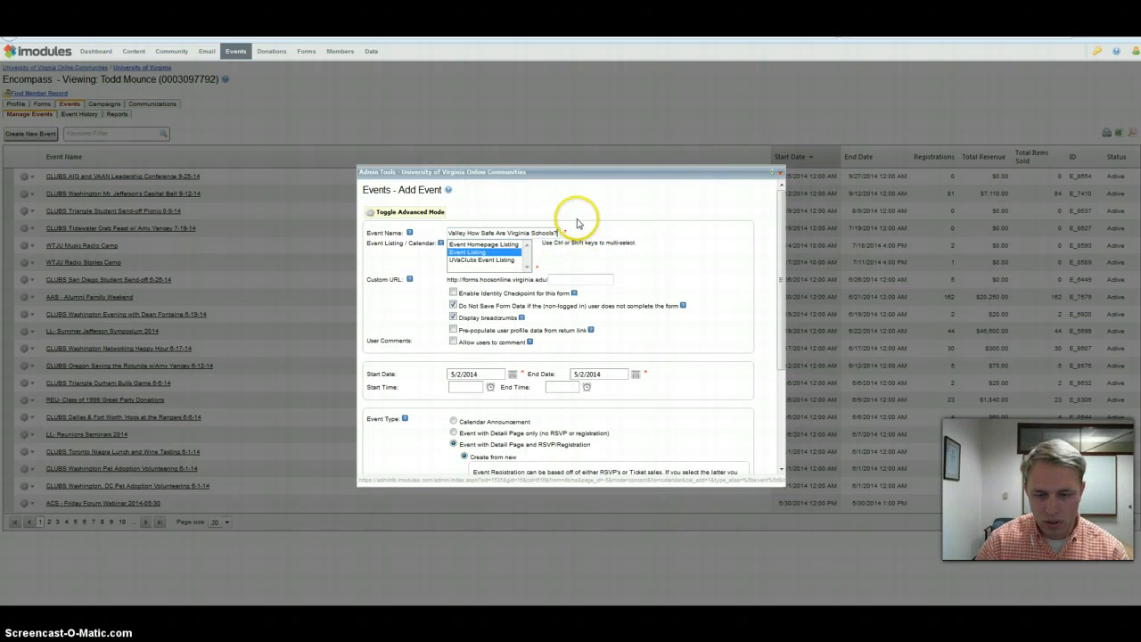
type("-5-14")
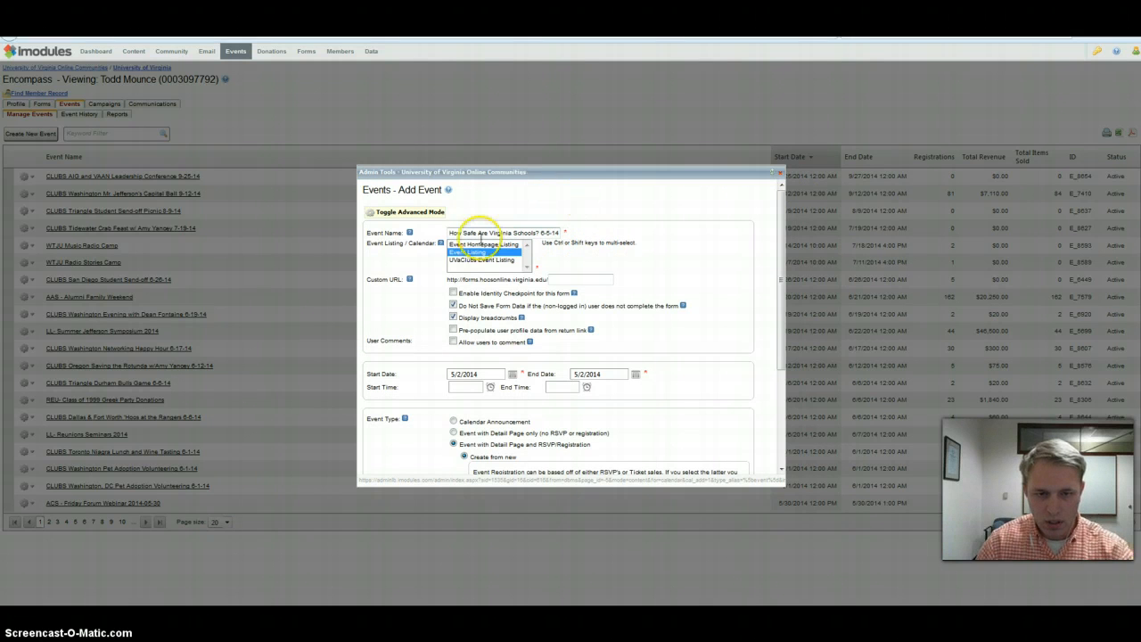
Enable the identity checkpoint for the form and pre-population of user profile data from the return link.
left_click(452, 293)
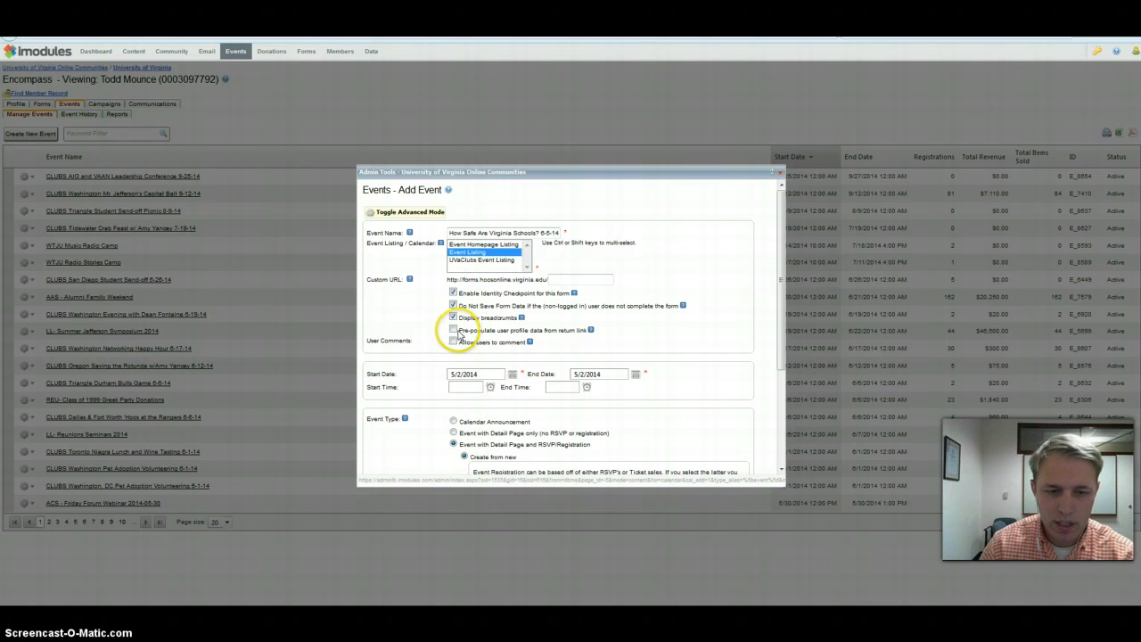
left_click(453, 329)
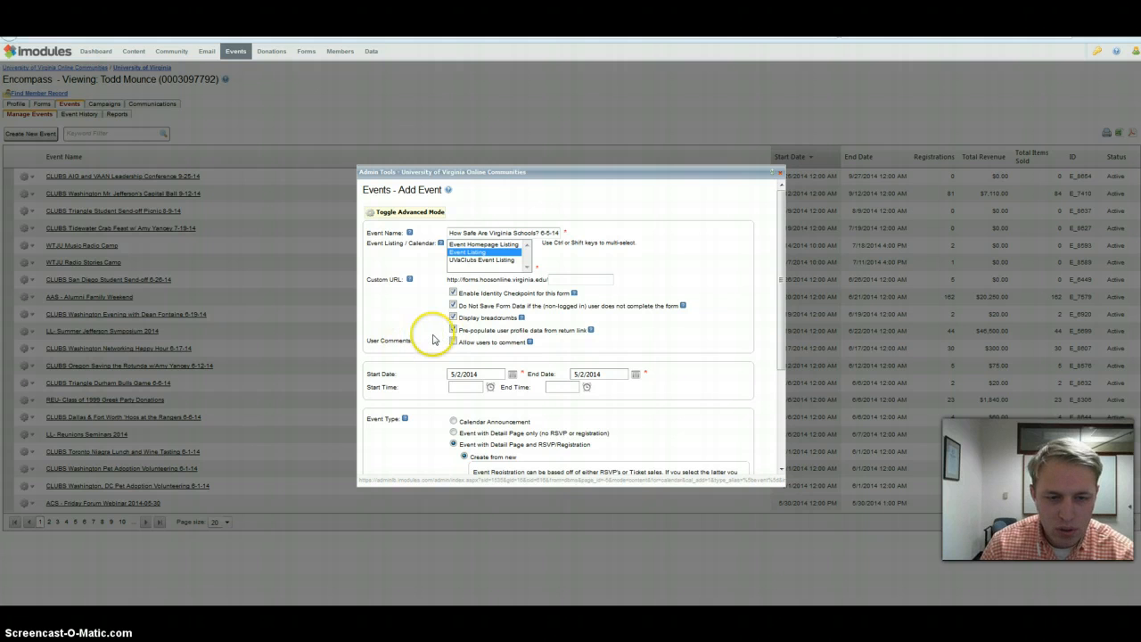
scroll(431, 337, "down", 2)
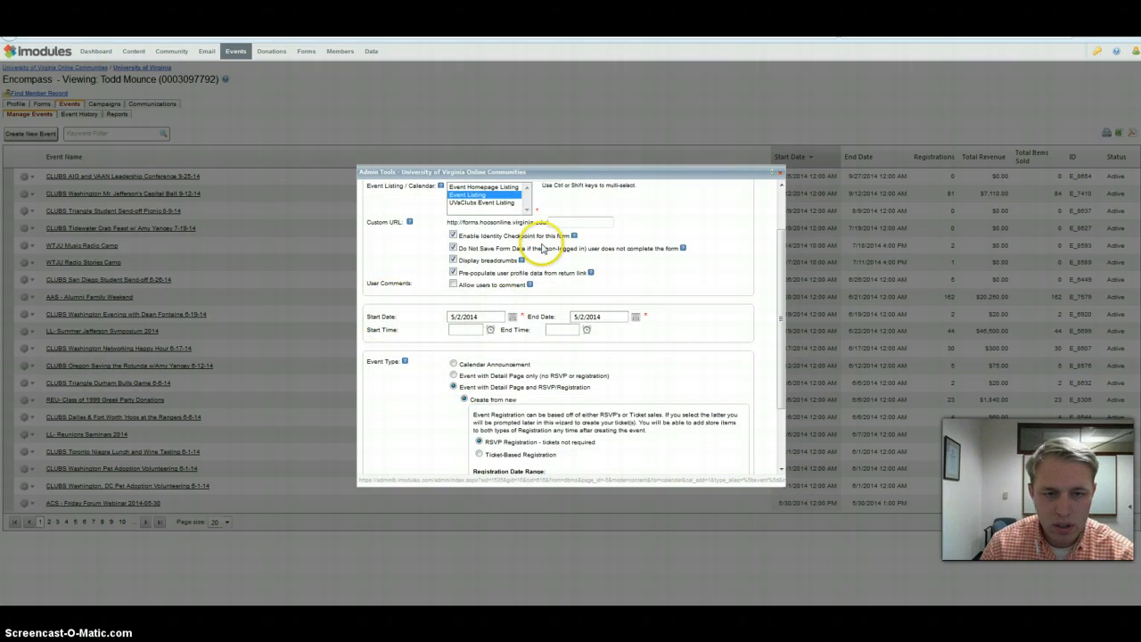
scroll(541, 257, "up", 2)
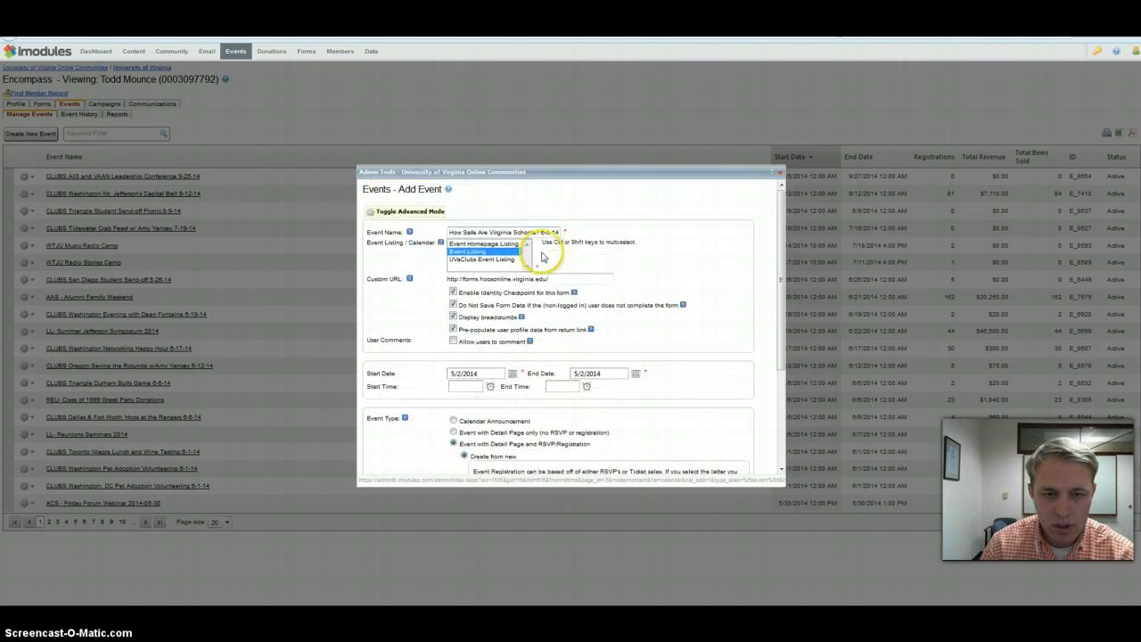
Set both the start date and the end date of the event to 6/5/2014.
left_click(513, 373)
left_click(543, 392)
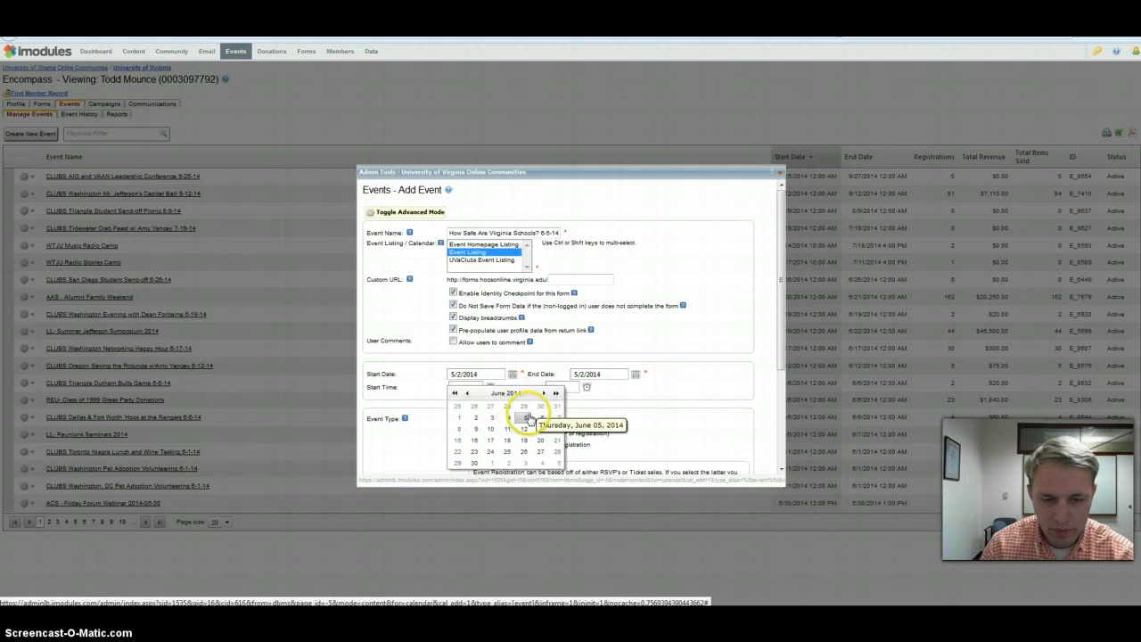
left_click(525, 406)
left_click(635, 374)
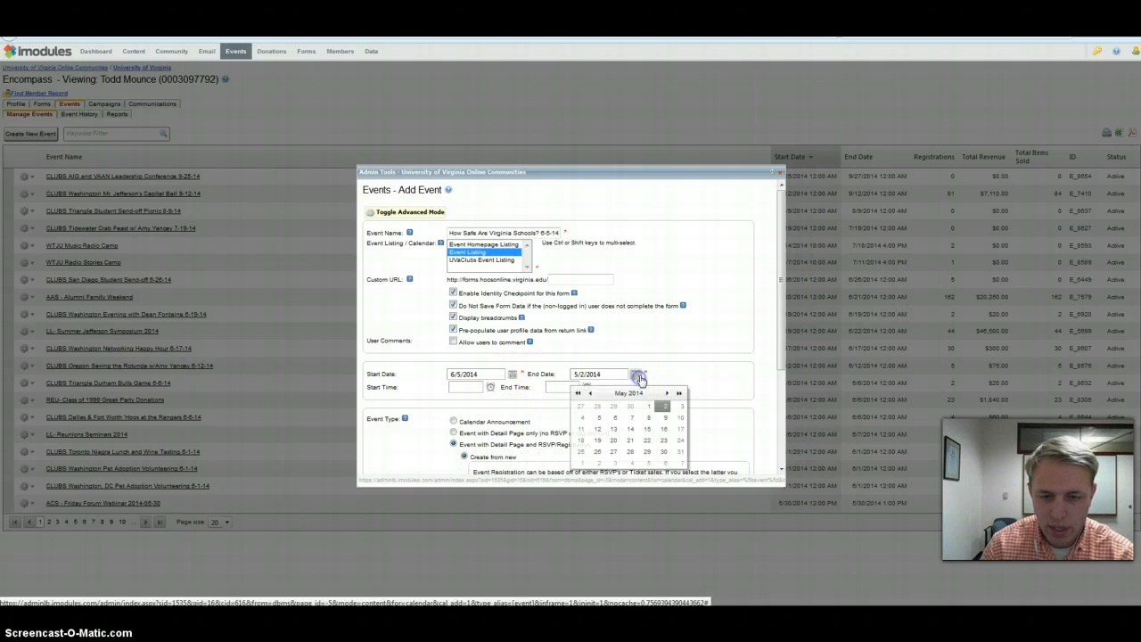
left_click(666, 393)
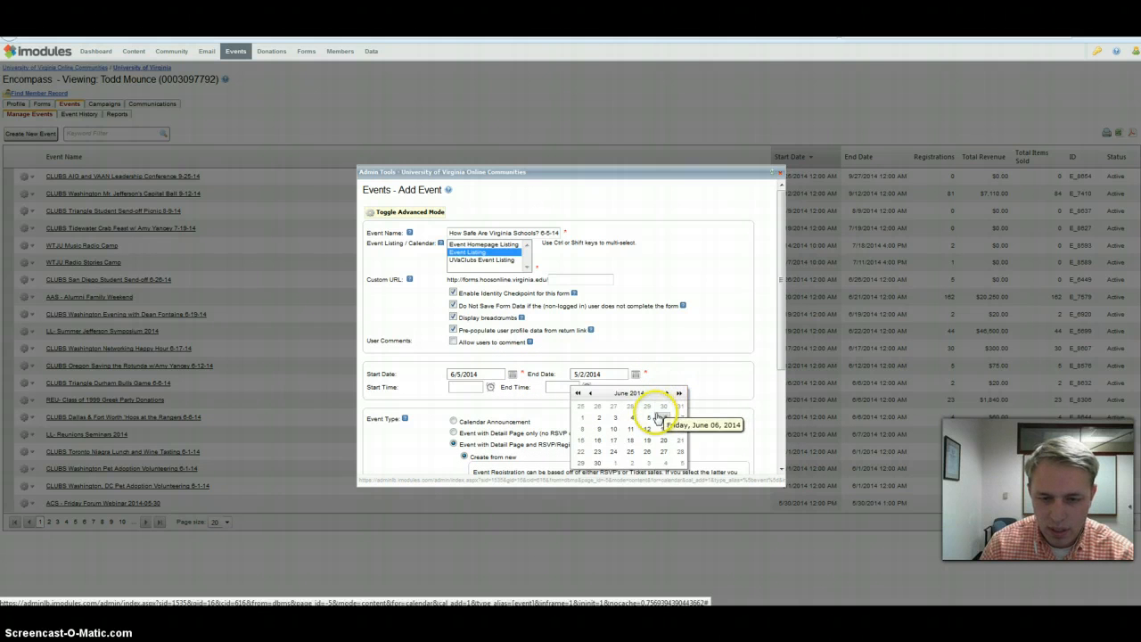
left_click(652, 418)
Switch the event form to Advanced Mode and disable the Attendees List, Message to Coordinator and Attendee List Opt Out features.
scroll(448, 348, "down", 3)
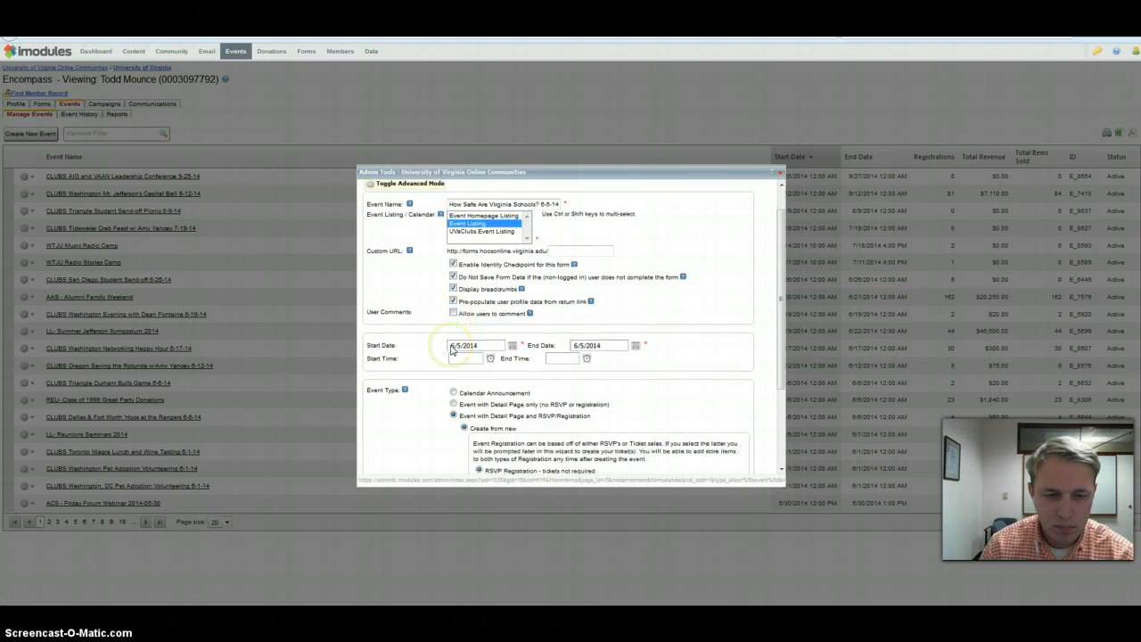
scroll(451, 350, "up", 3)
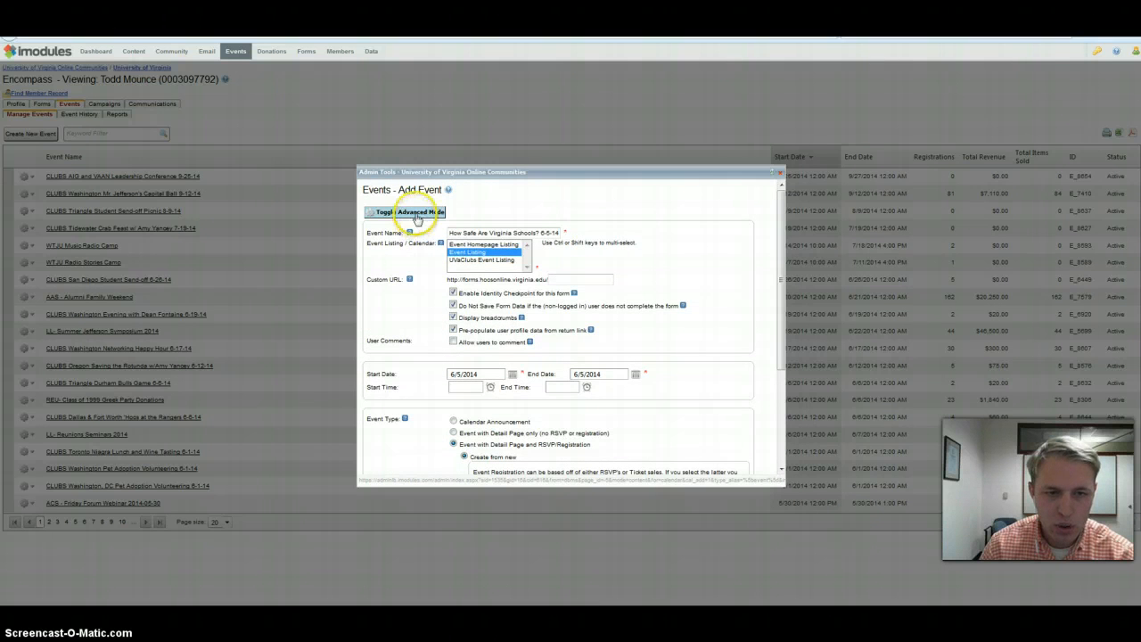
left_click(415, 214)
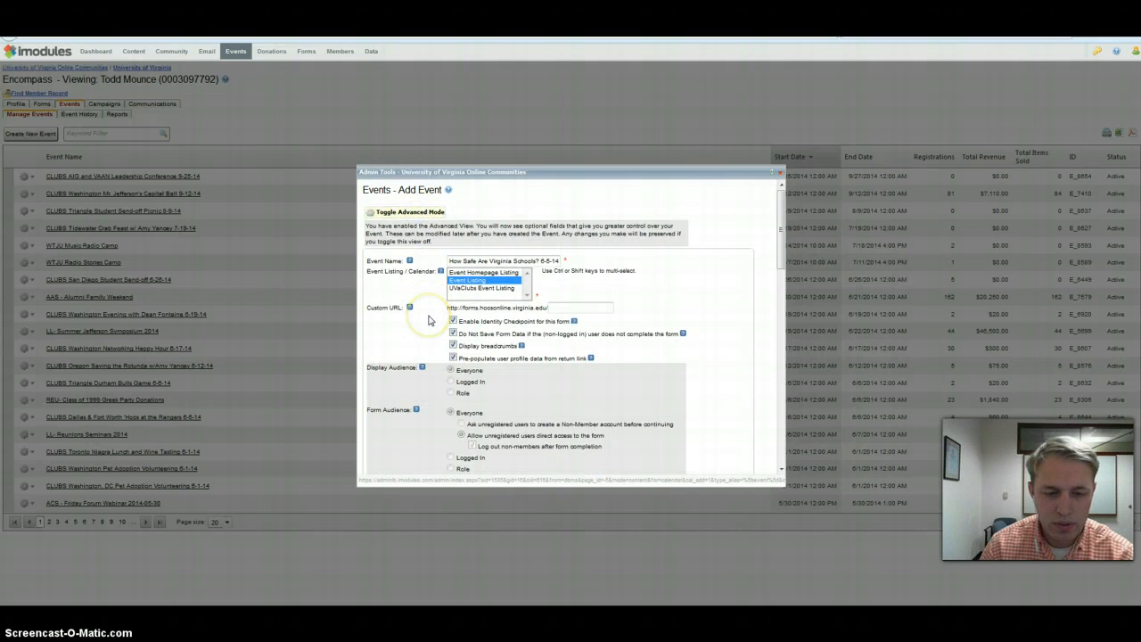
scroll(429, 319, "down", 1)
scroll(429, 319, "down", 12)
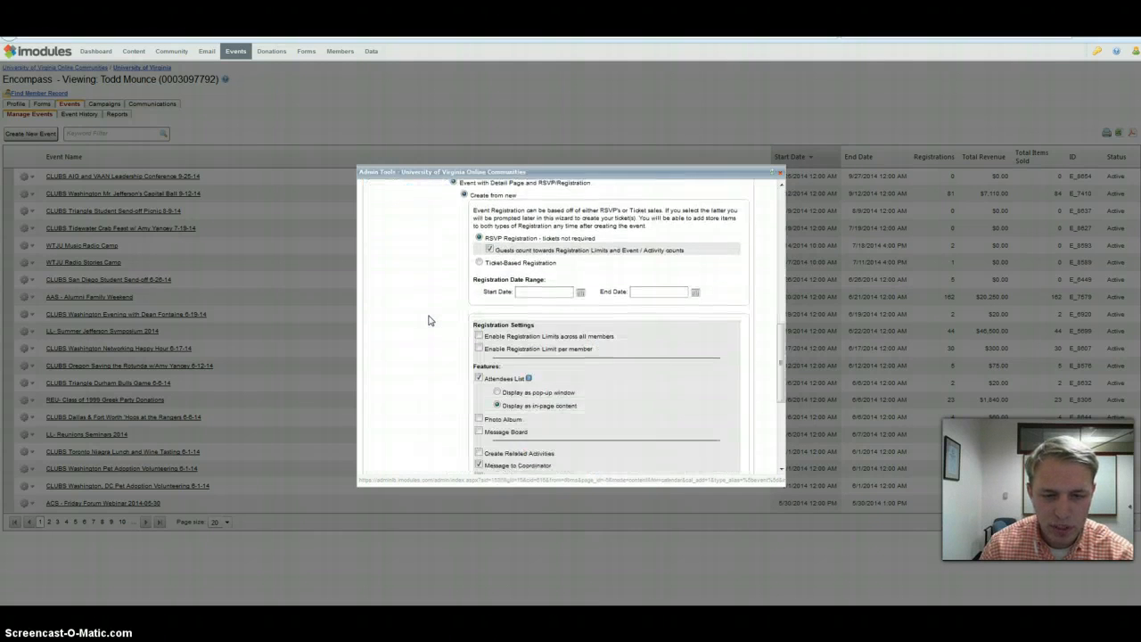
scroll(428, 319, "down", 2)
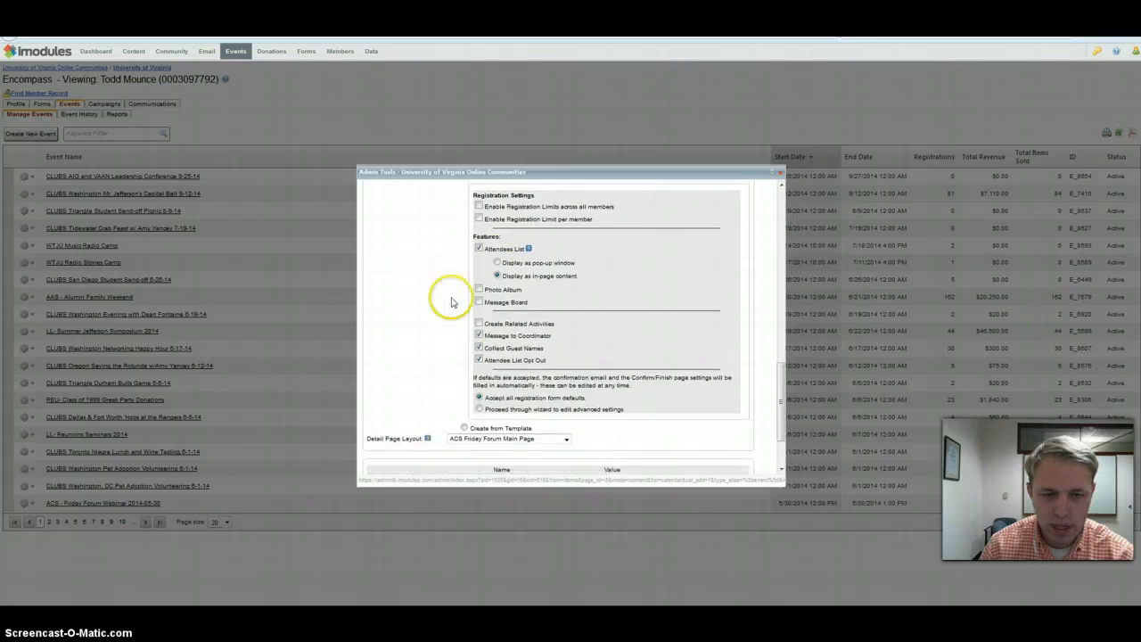
left_click(478, 250)
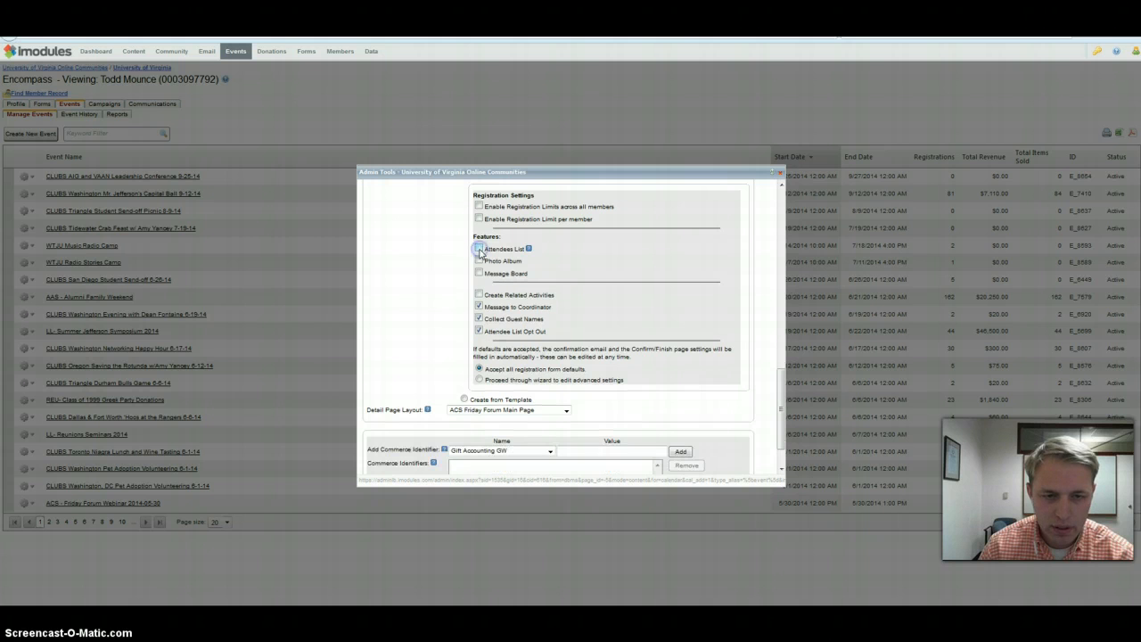
left_click(480, 307)
left_click(481, 331)
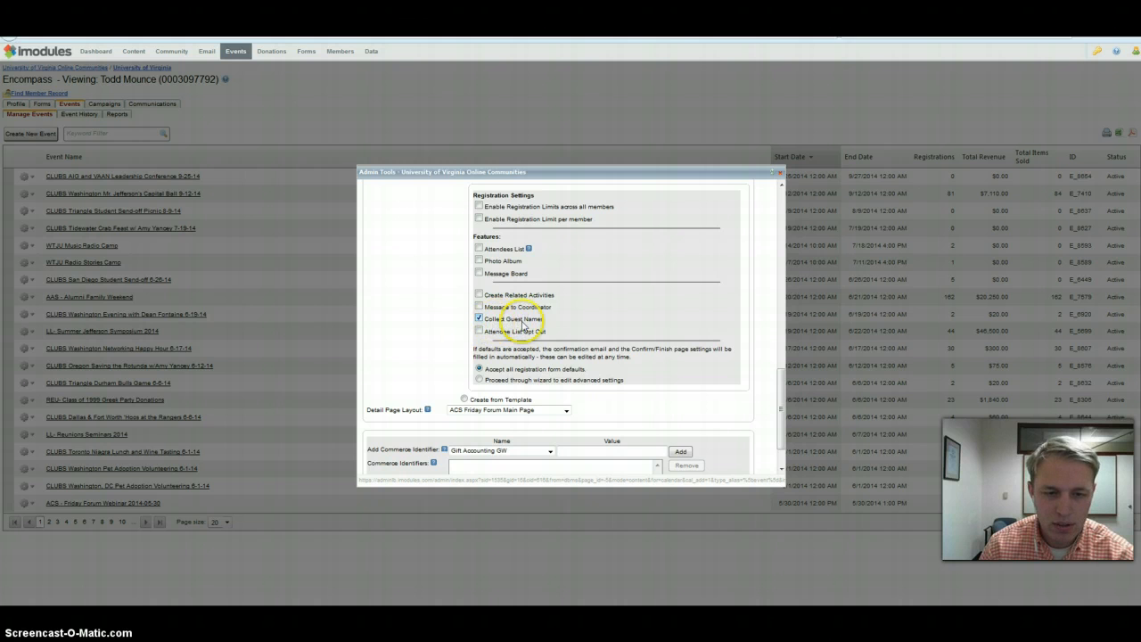
Create the event and close its Event Center Content dialog without entering a preview or description.
scroll(455, 333, "down", 2)
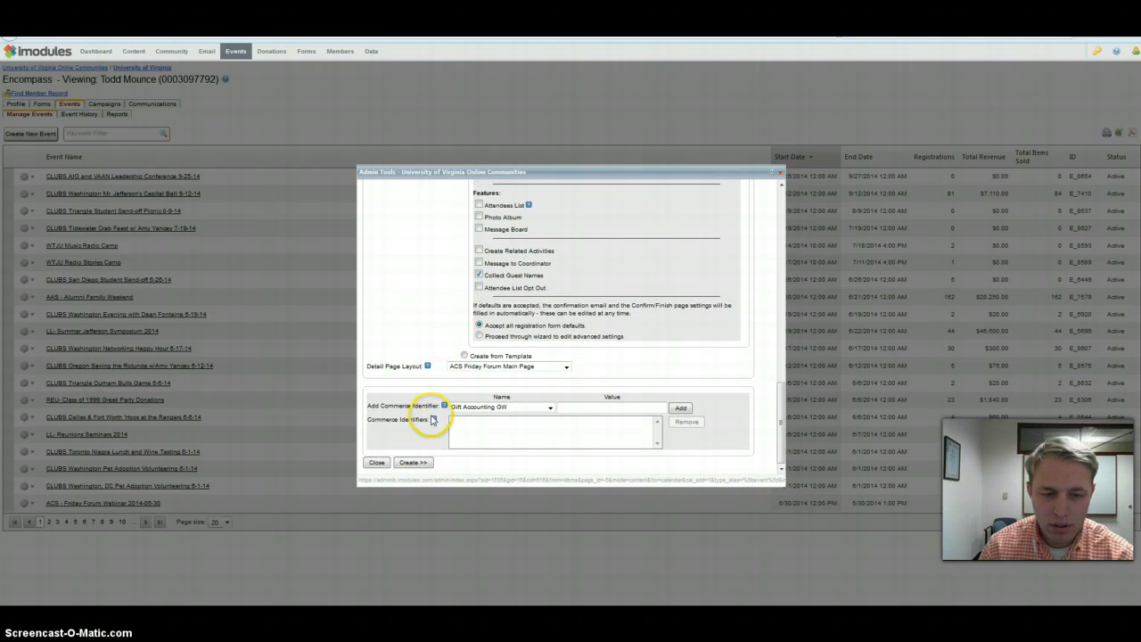
left_click(419, 463)
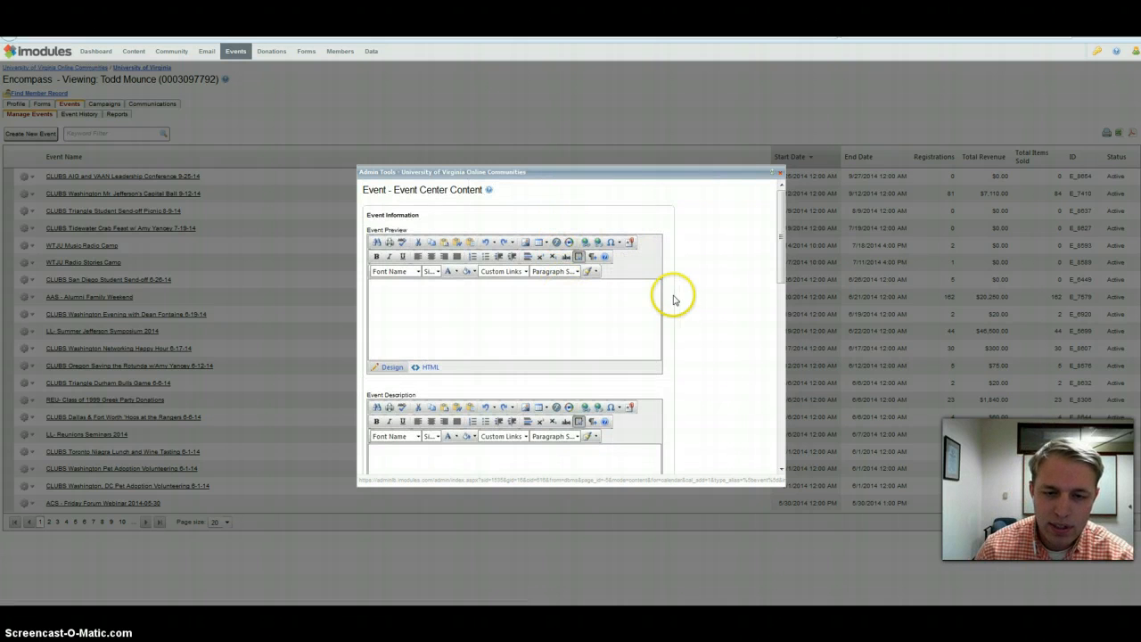
left_click(780, 174)
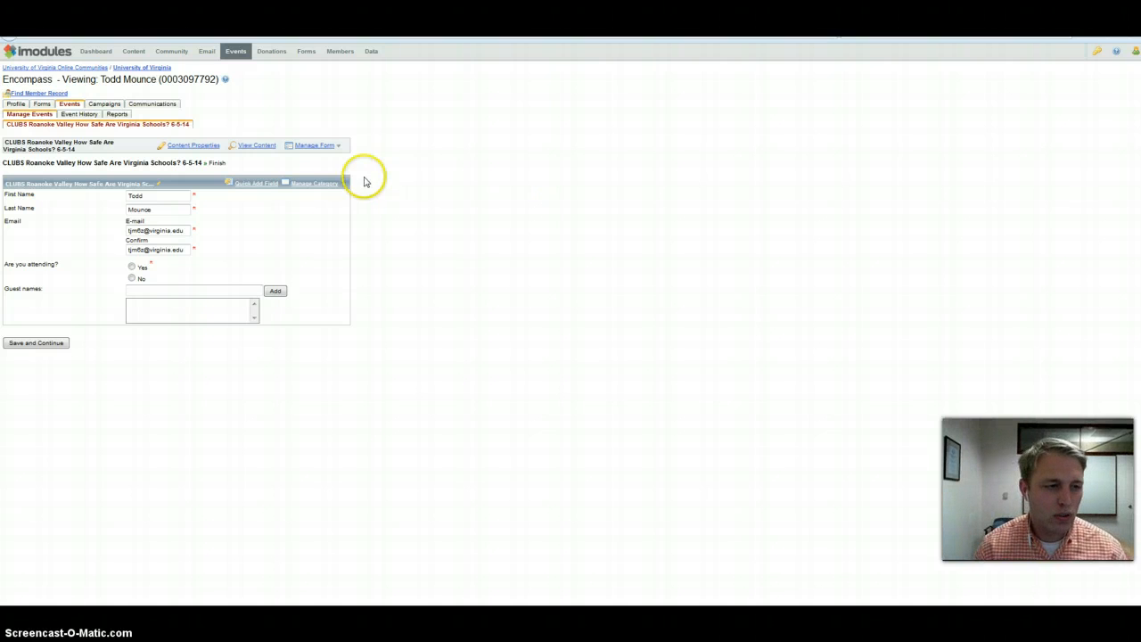
Rename the registration form's category to "My Information".
left_click(68, 183)
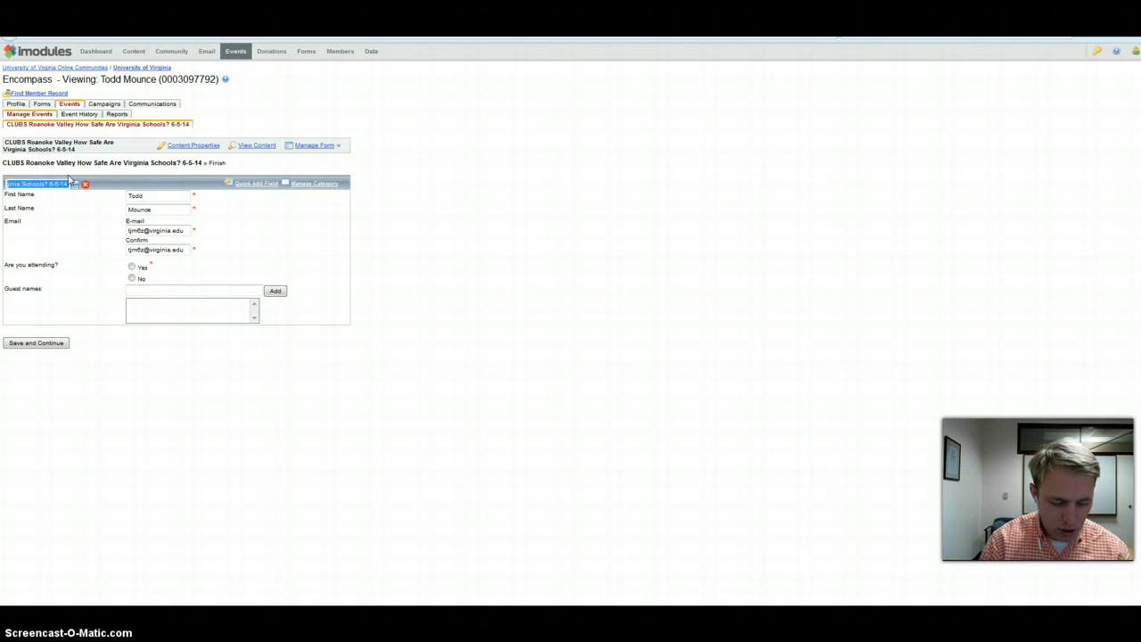
type("My Information")
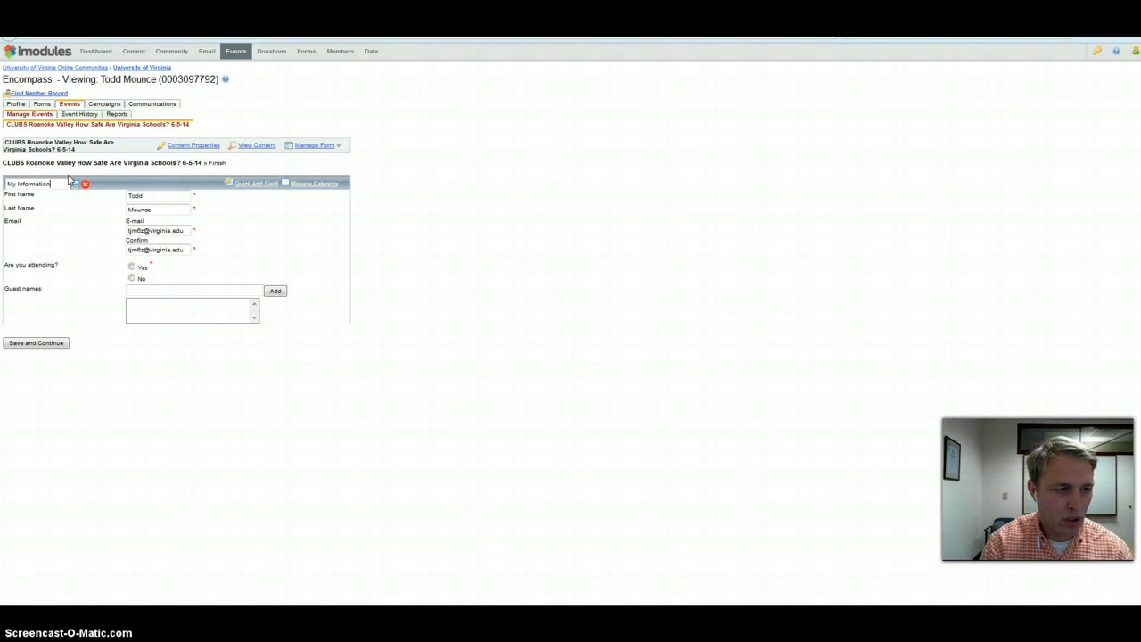
key("Return")
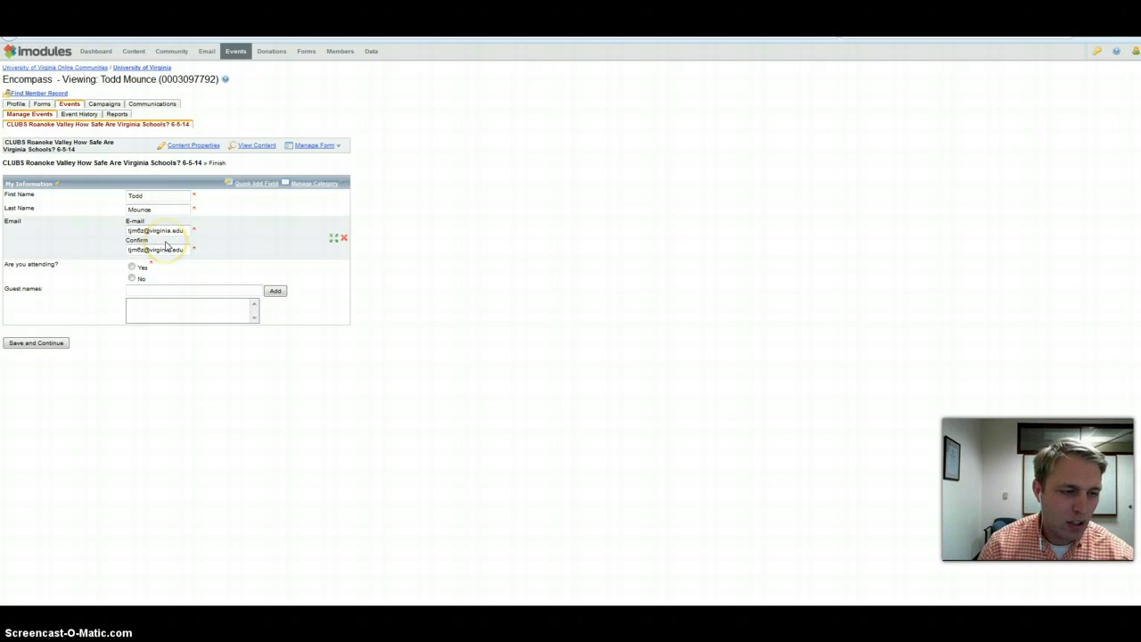
left_click(312, 182)
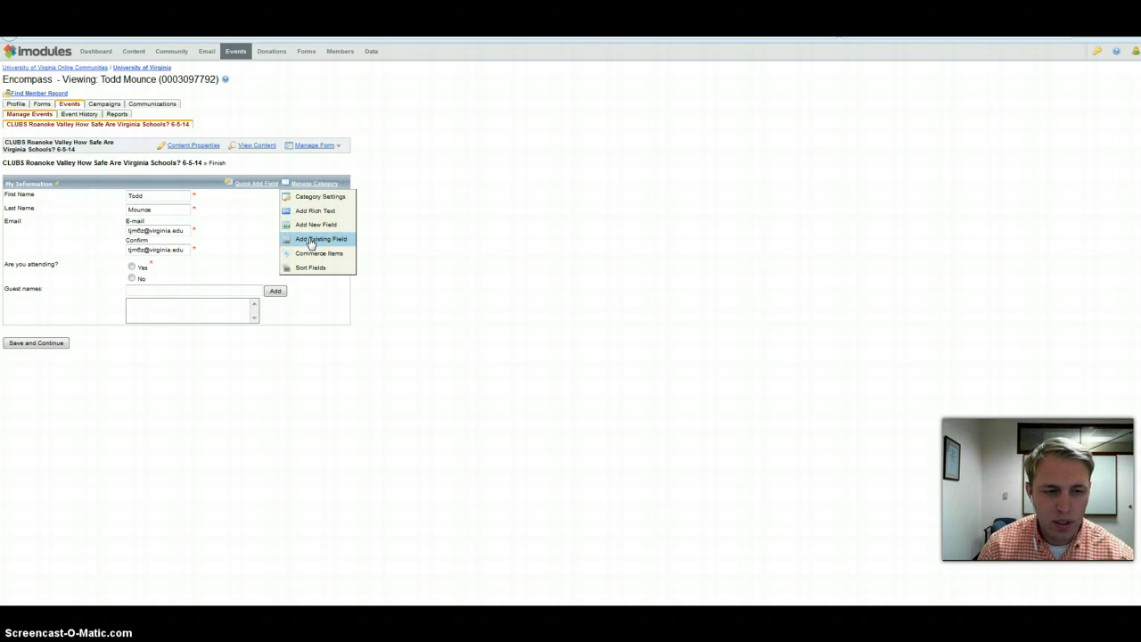
left_click(310, 241)
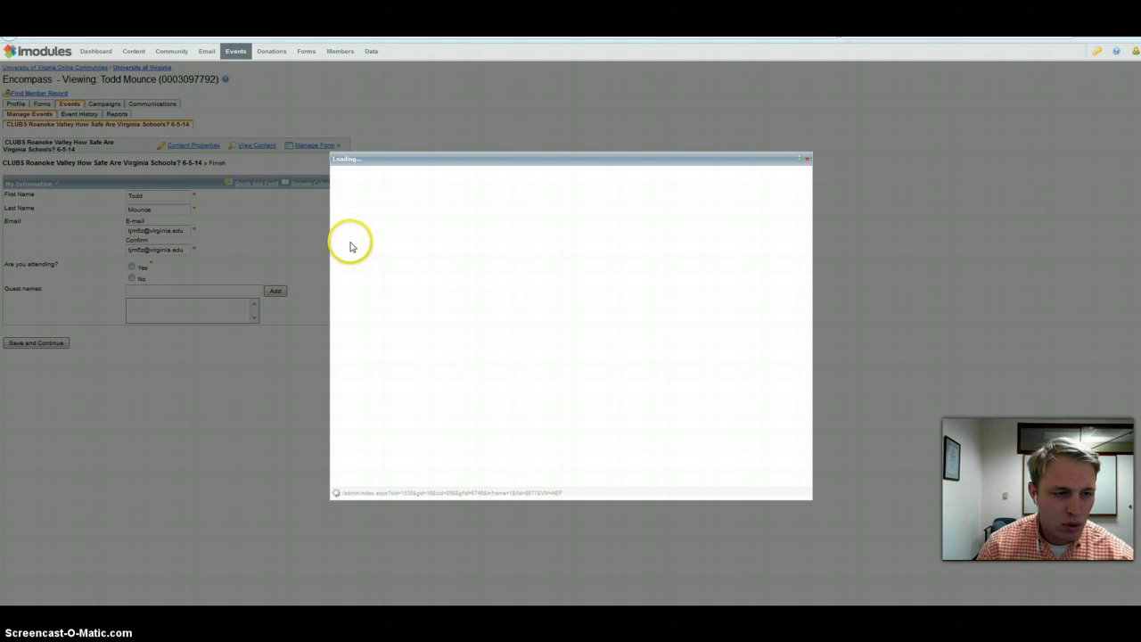
left_click(808, 161)
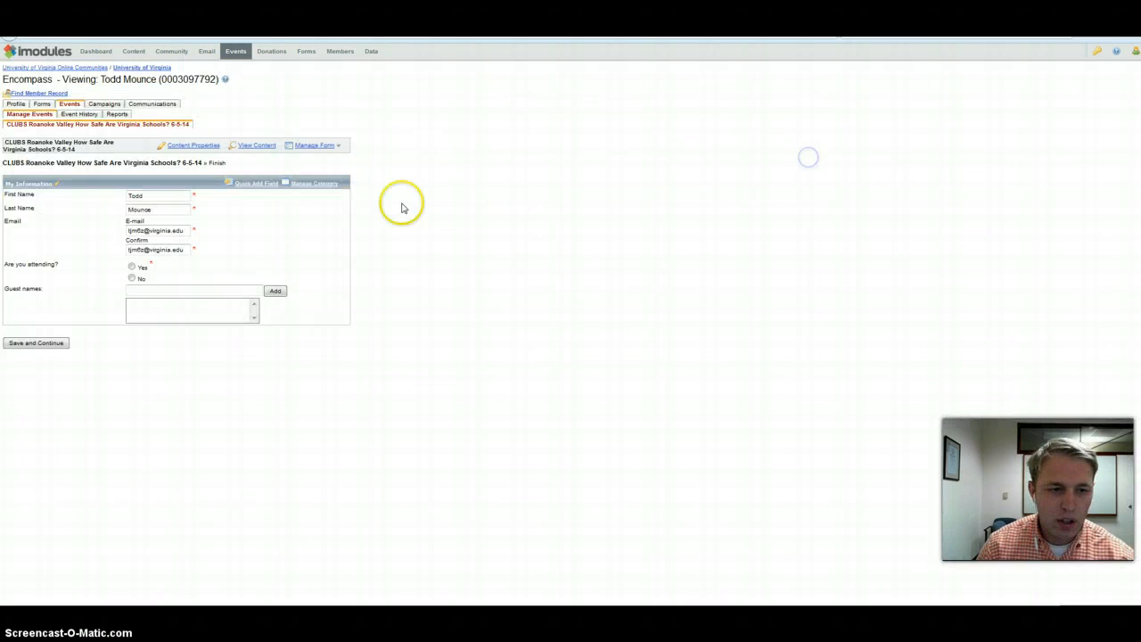
Add the existing field My Affiliation (_CLUBS Registration Categories - Admin Only) to the My Information category as a Copy (Re-use).
left_click(308, 183)
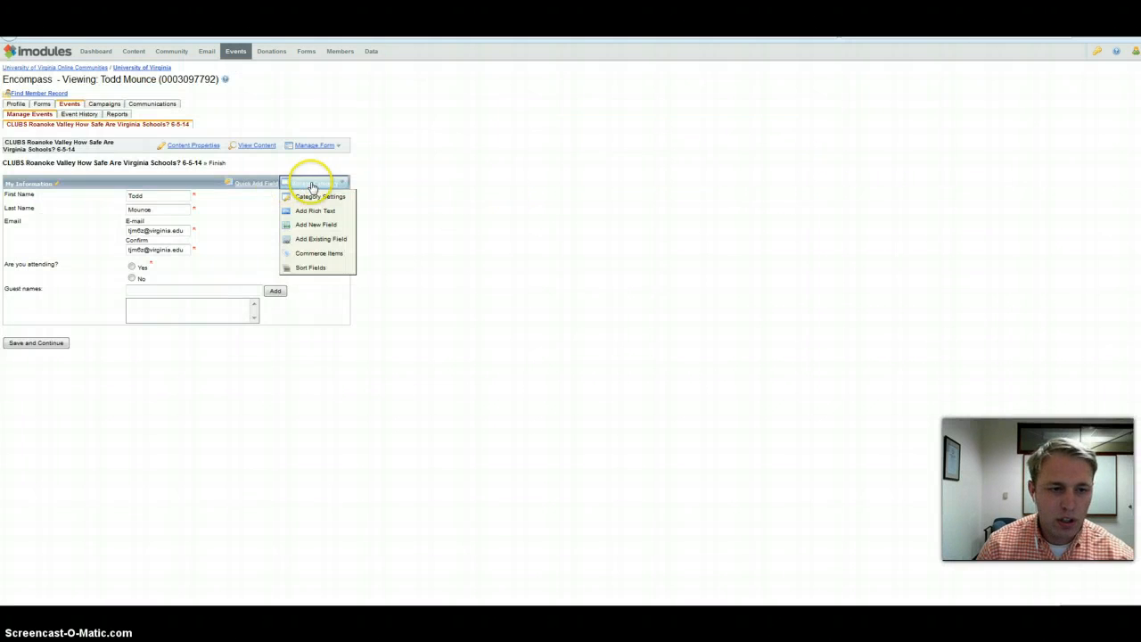
left_click(344, 245)
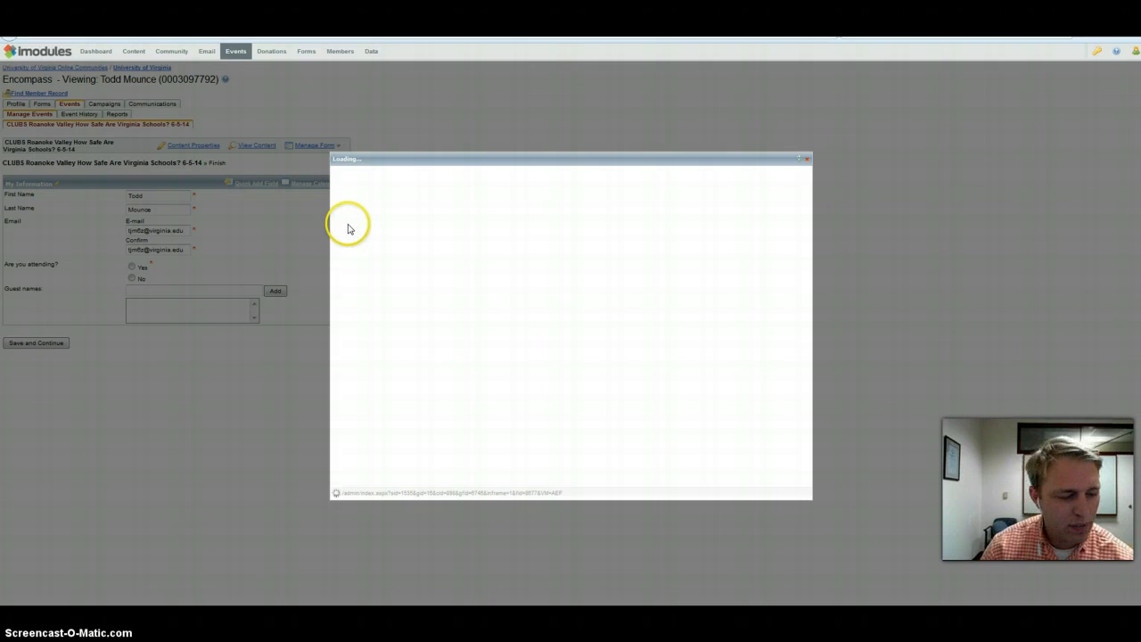
left_click(526, 230)
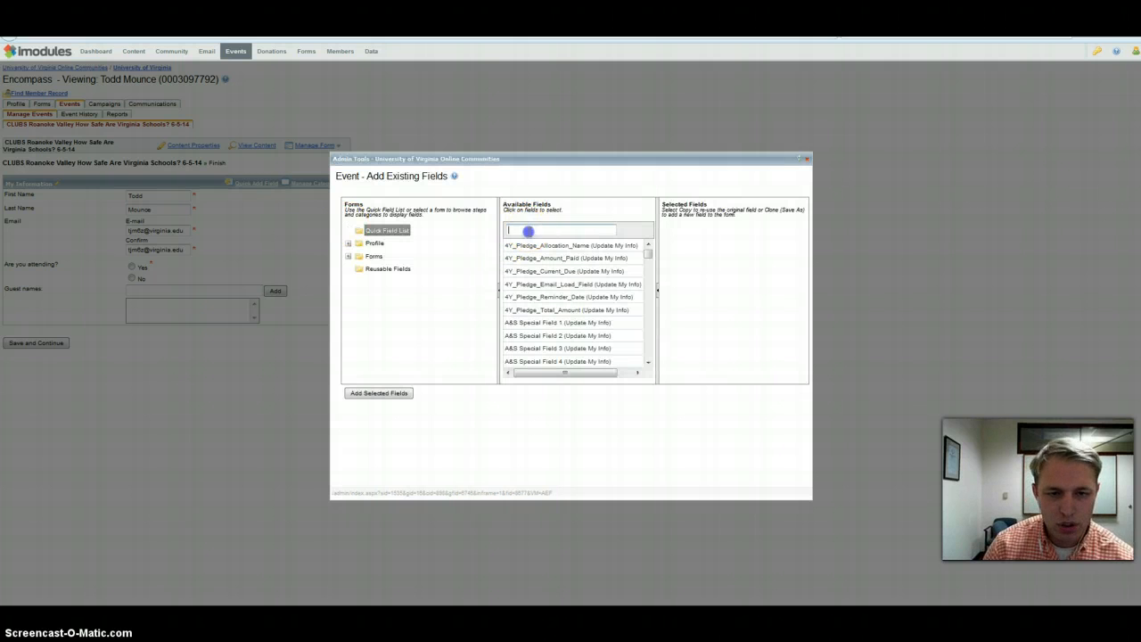
type("e")
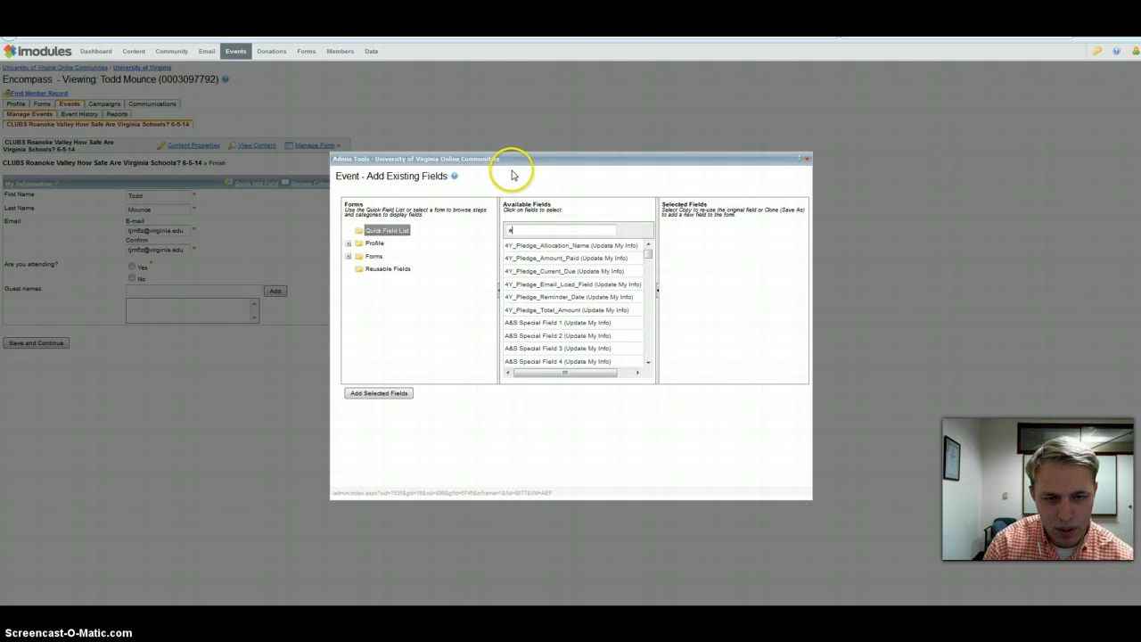
type("ff")
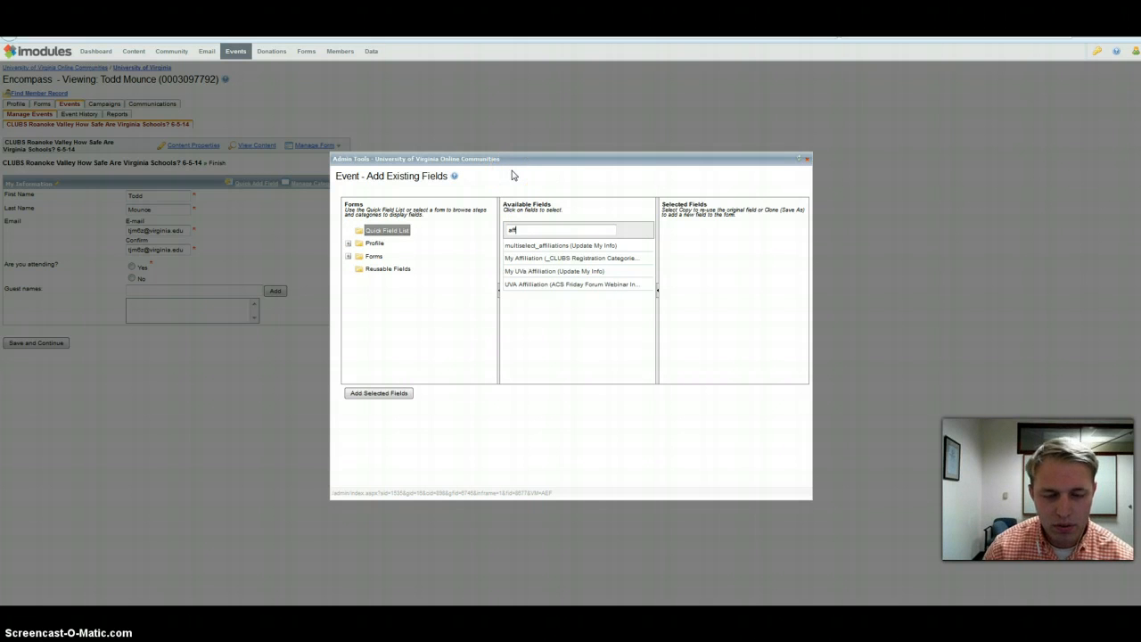
left_click(524, 229)
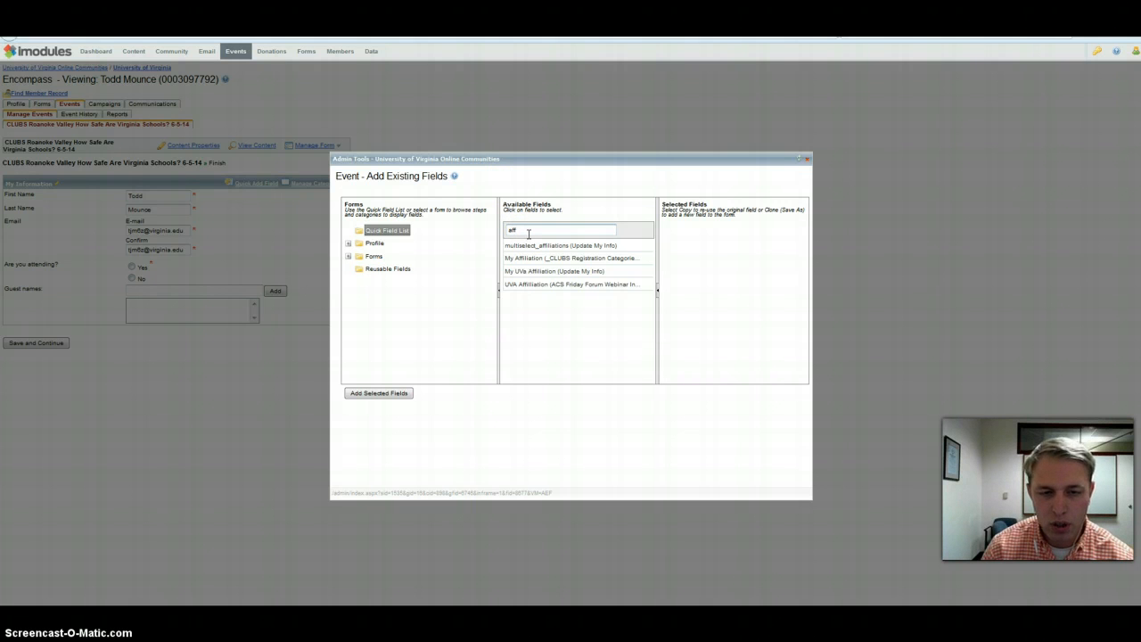
left_click(534, 258)
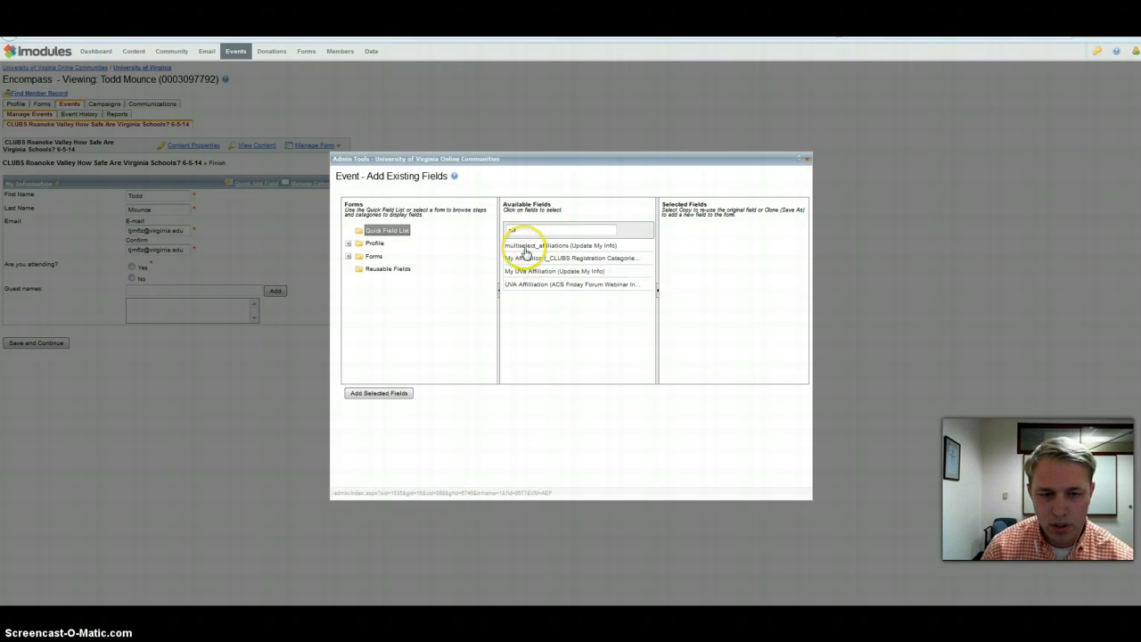
left_click(526, 259)
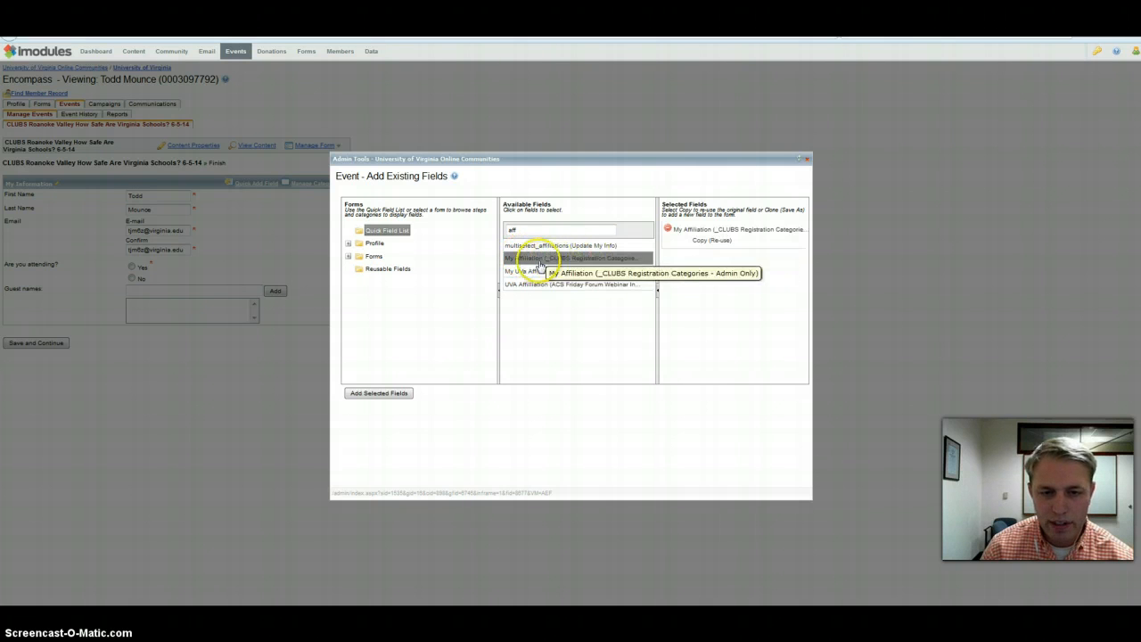
left_click(387, 393)
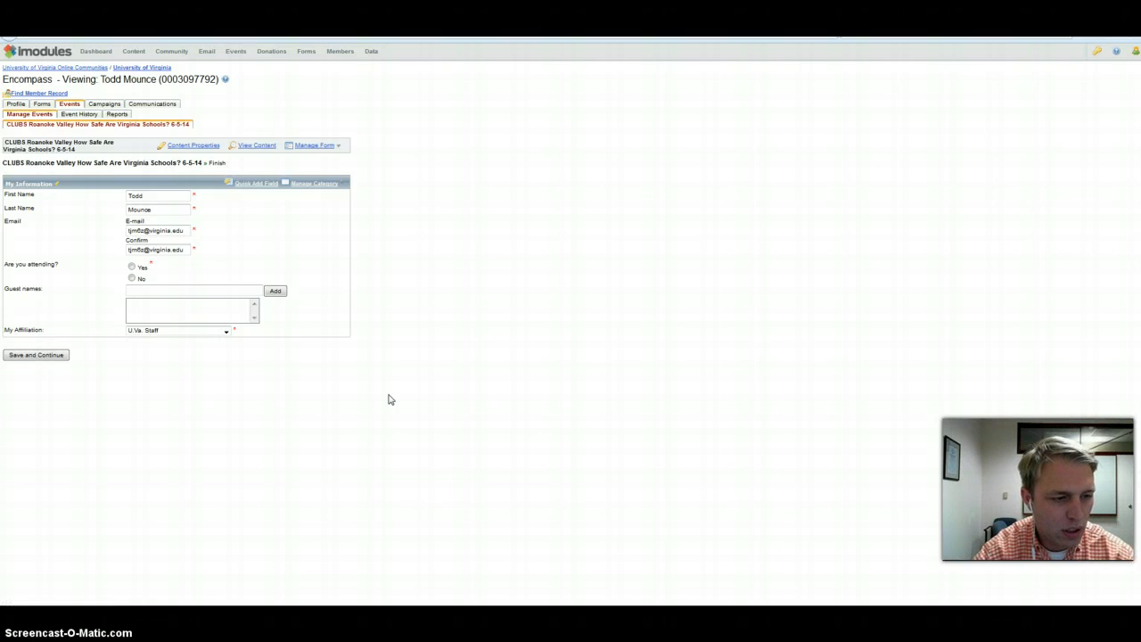
Move the My Affiliation field directly above the "Are you attending?" field.
mouse_move(26, 332)
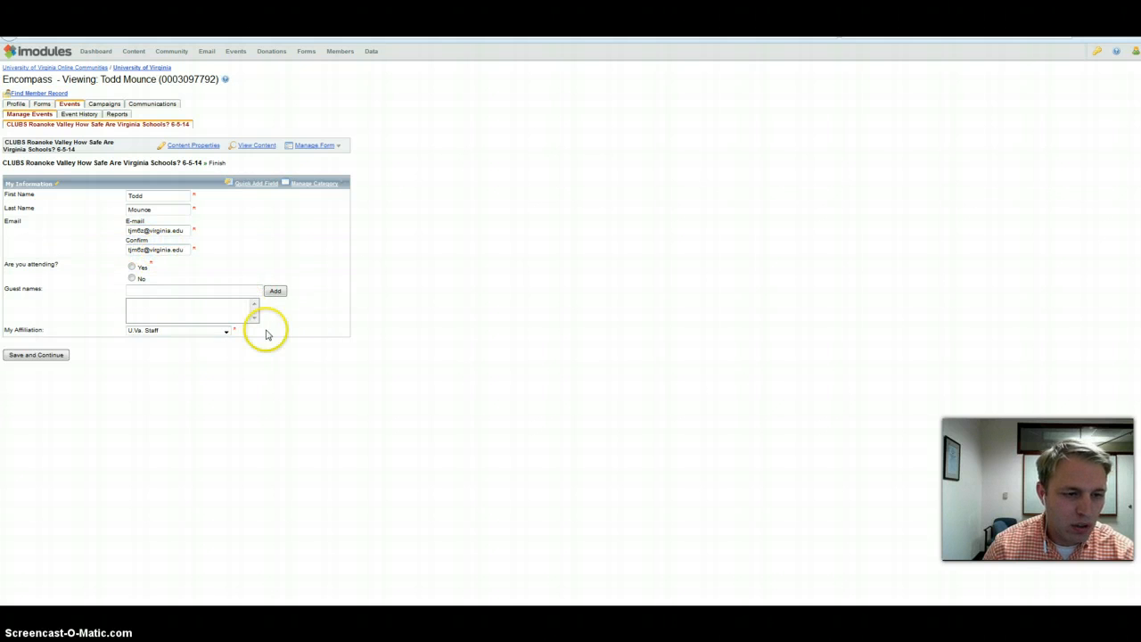
mouse_move(311, 332)
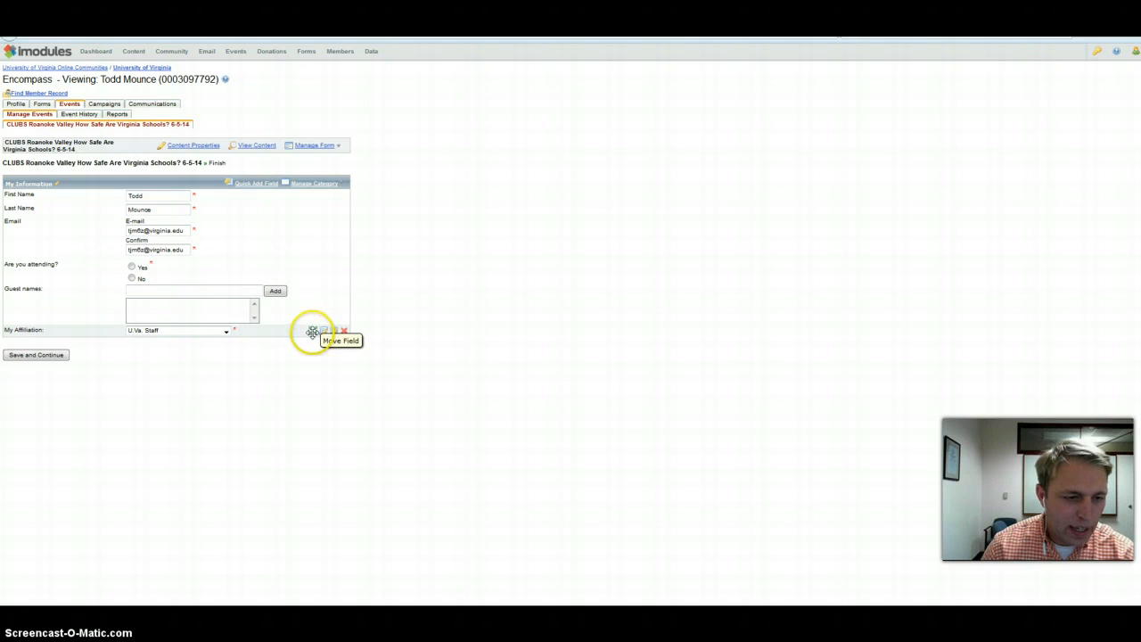
left_click_drag(311, 332, 318, 267)
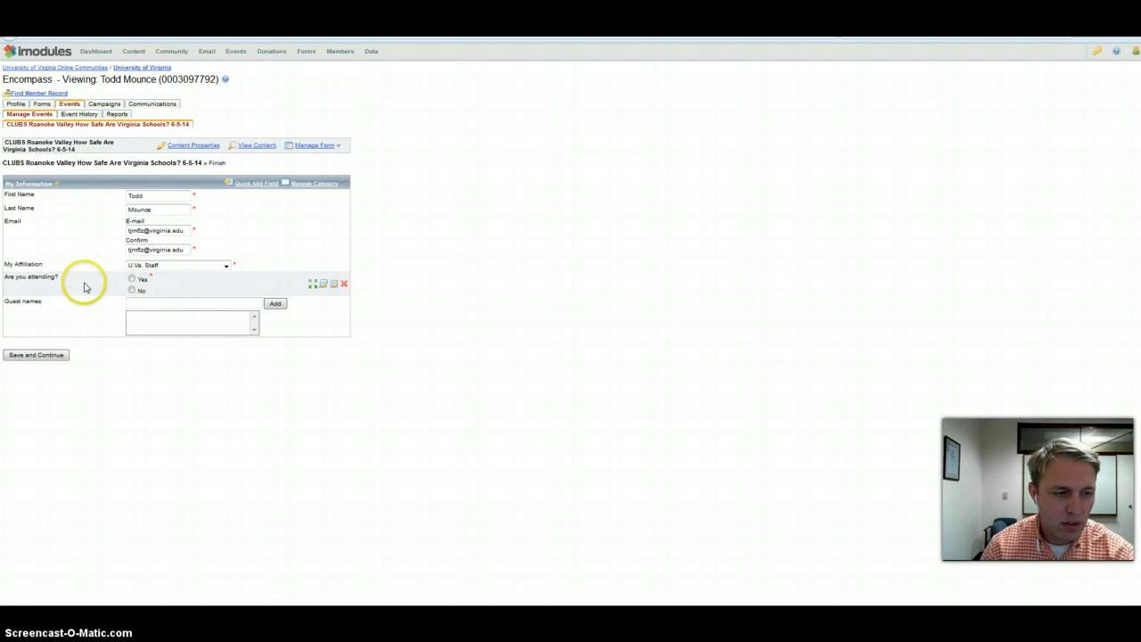
Change the "Are you attending?" field to the Hidden Value type with the permanent value Yes and save it.
left_click(335, 287)
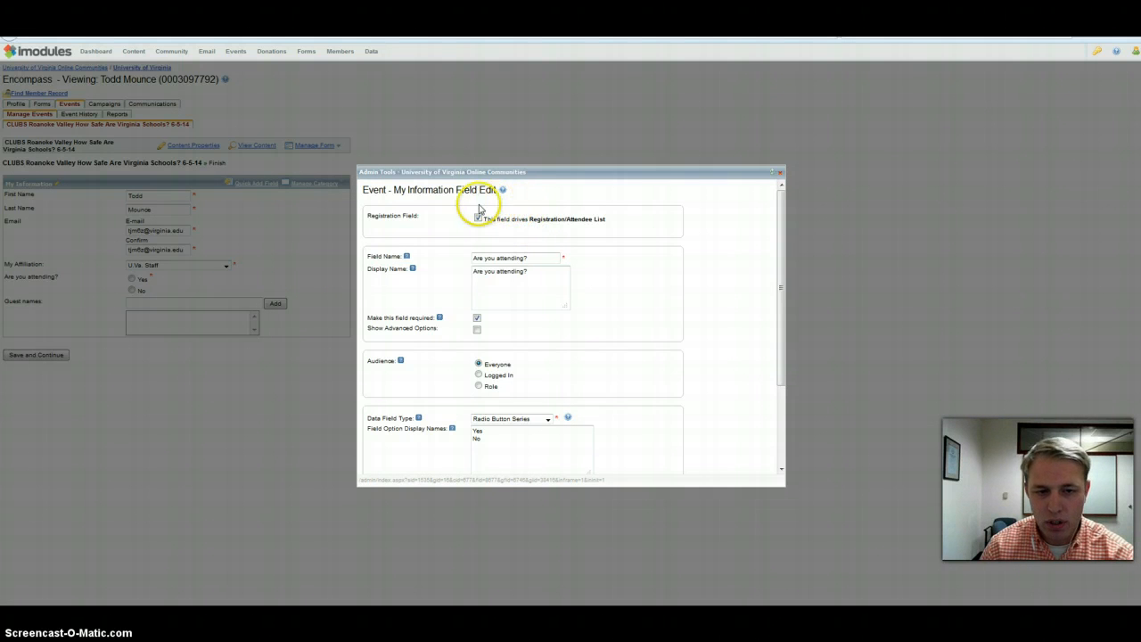
scroll(529, 351, "down", 3)
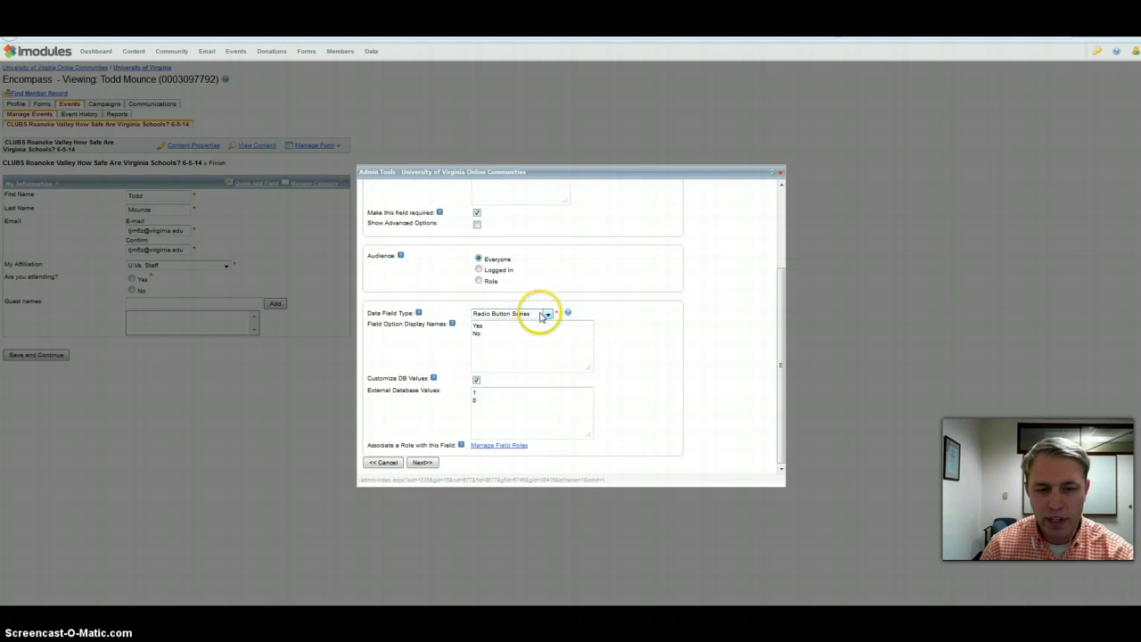
left_click(547, 314)
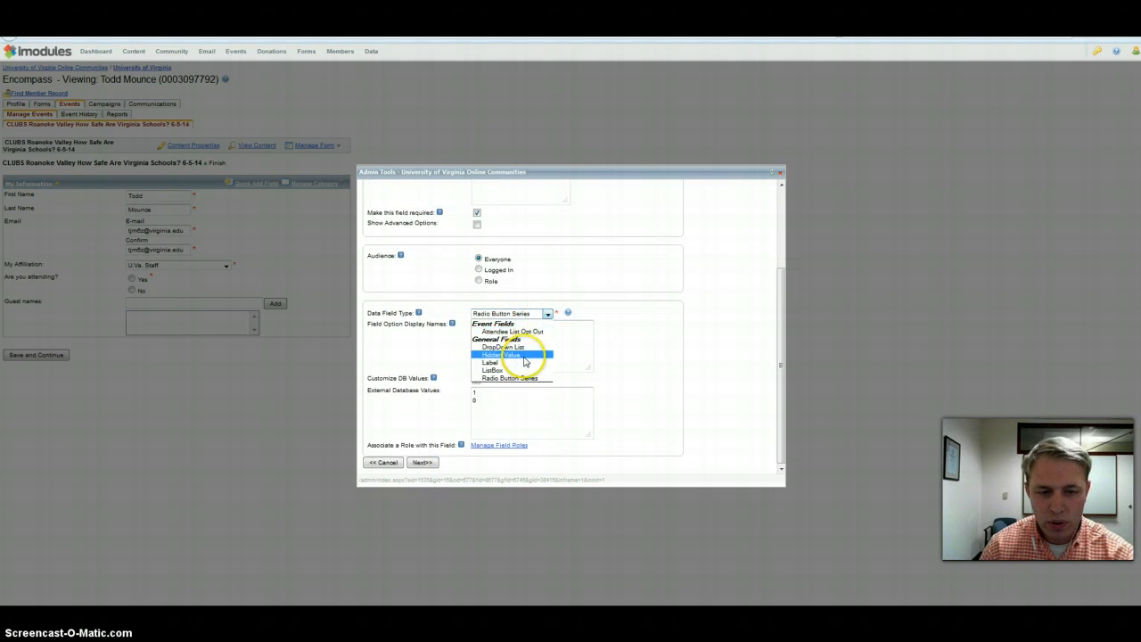
left_click(502, 355)
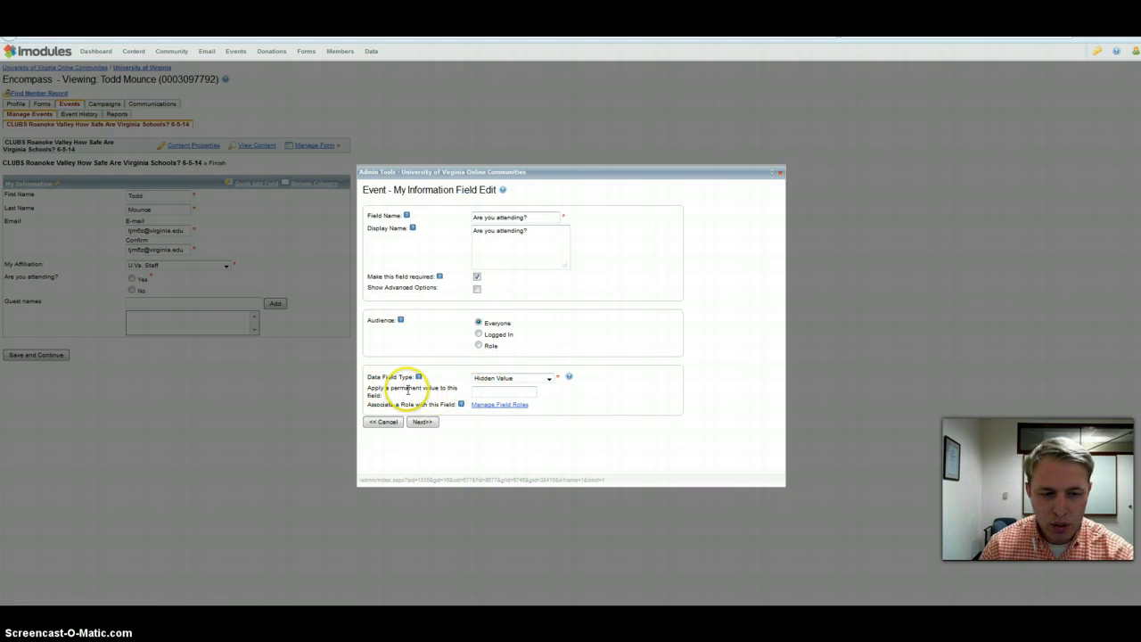
left_click(479, 392)
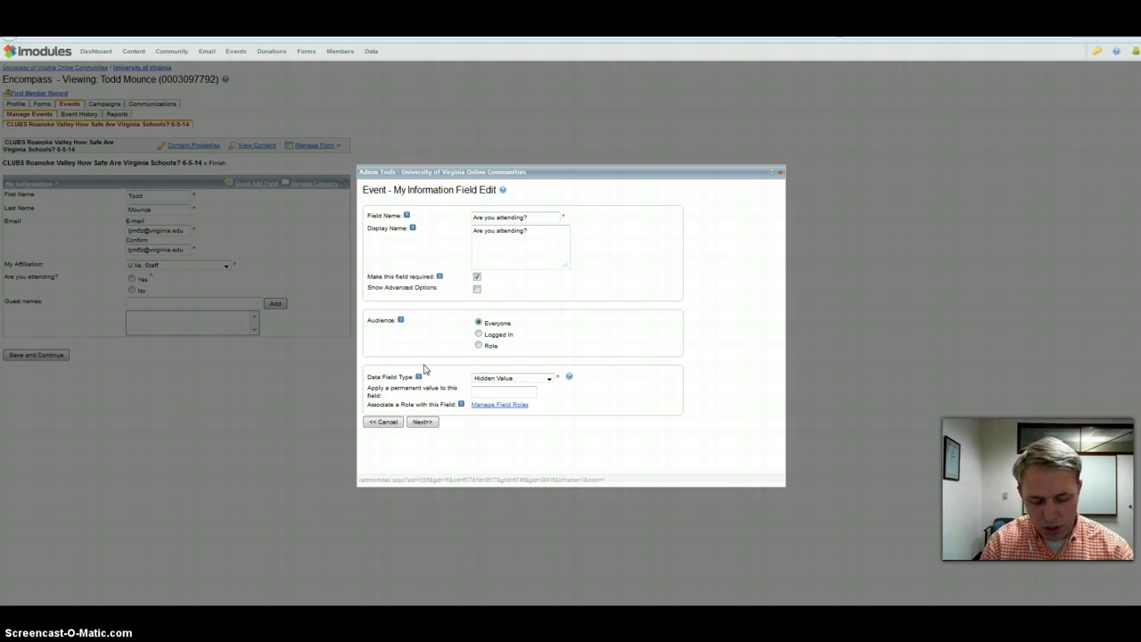
type("Yes")
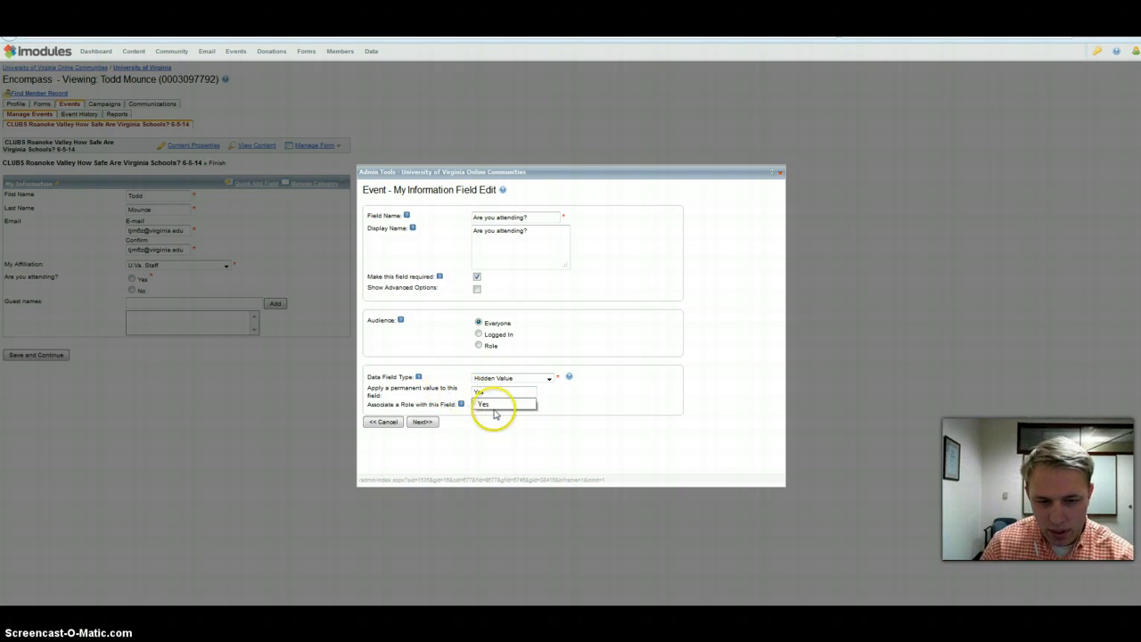
left_click(497, 405)
left_click(424, 426)
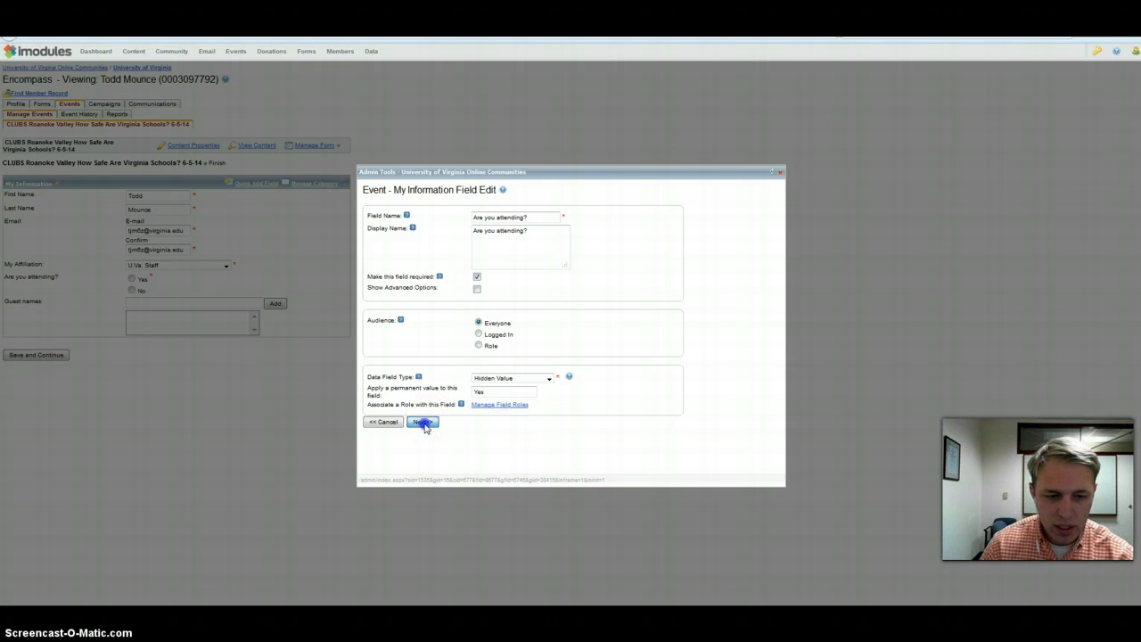
left_click(378, 278)
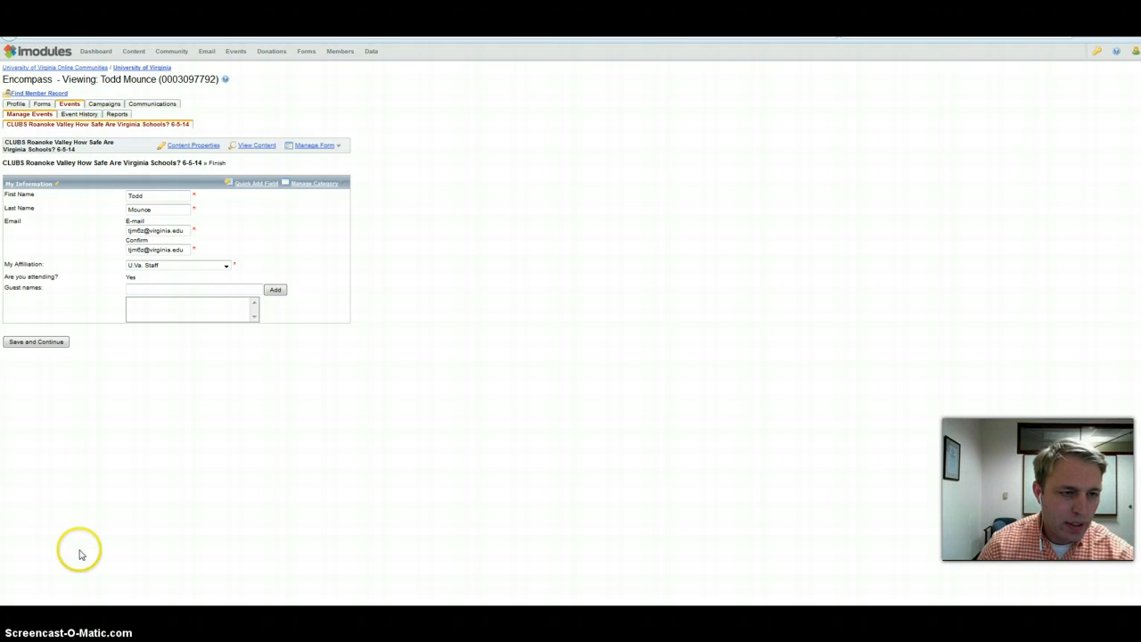
Add a new form category named "Event" and place it above the My Information category.
left_click(338, 159)
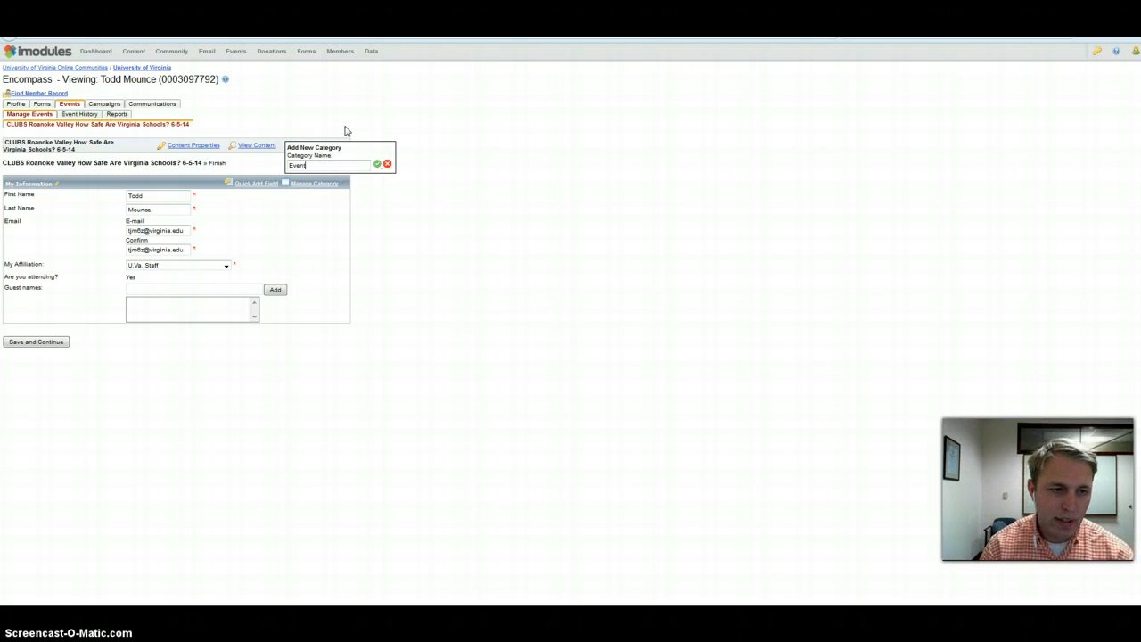
key("Return")
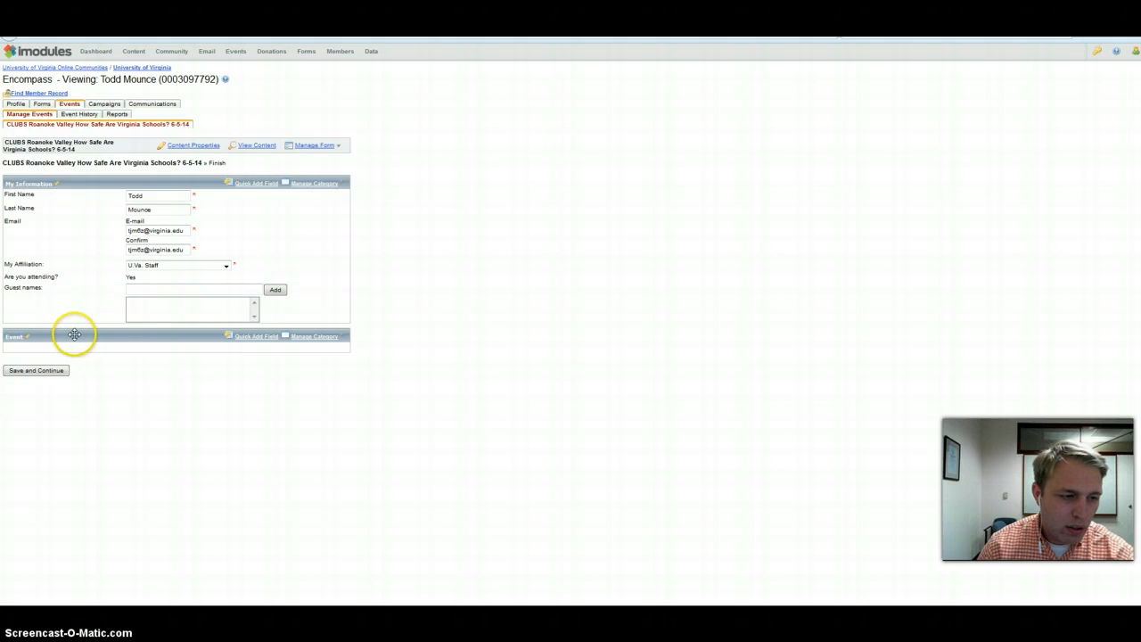
left_click_drag(71, 334, 110, 191)
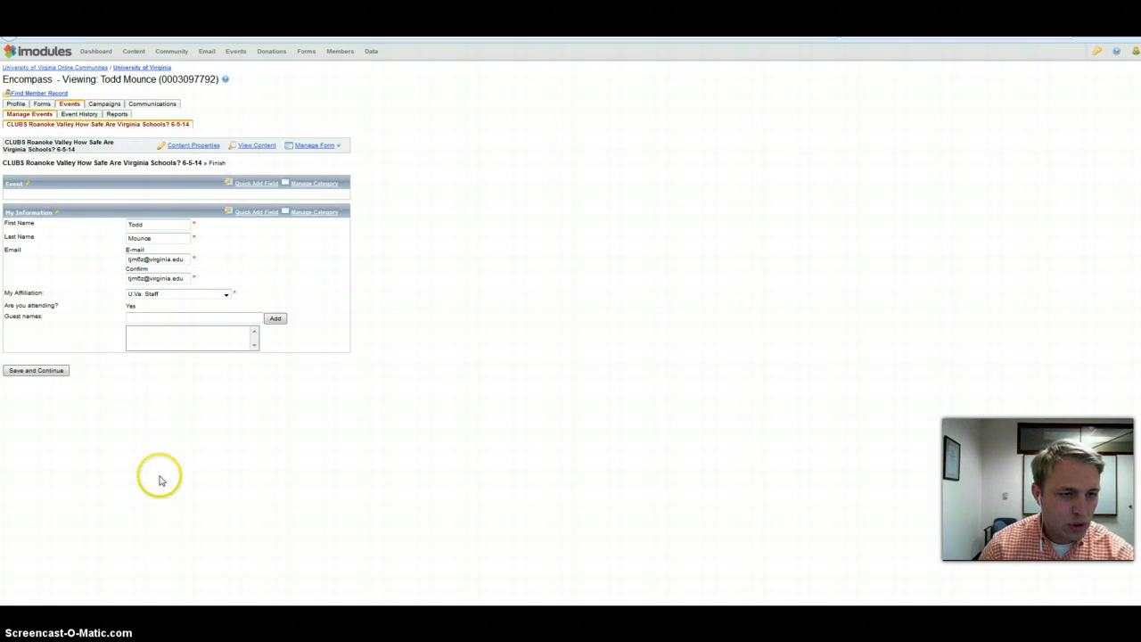
Preview the event's public page and its registration form, then return to the form editor.
left_click(254, 149)
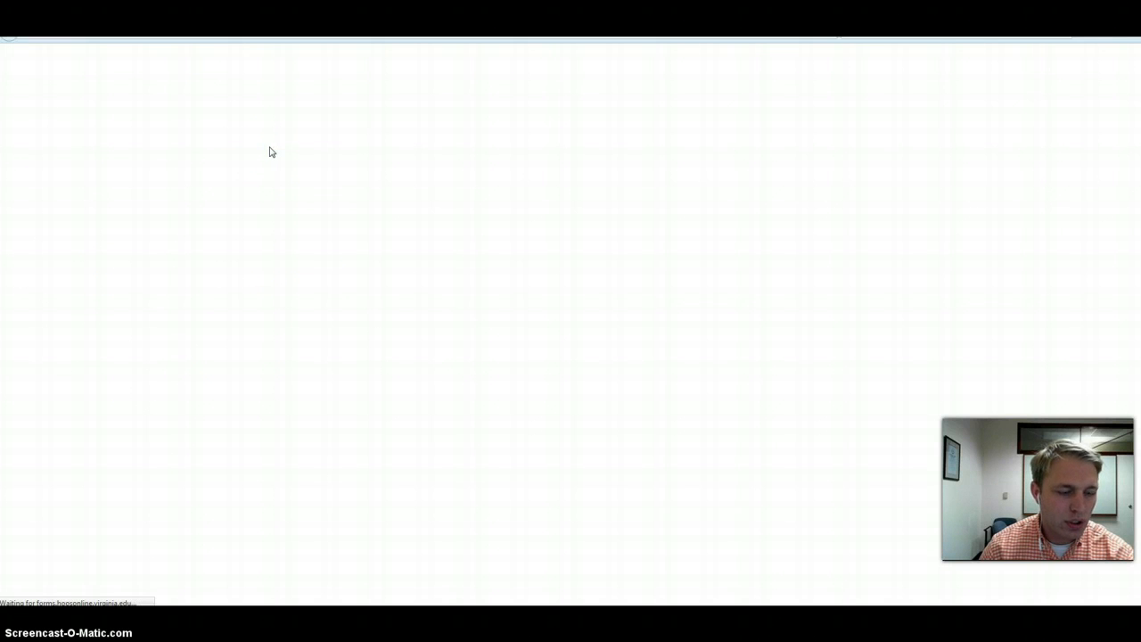
left_click(265, 152)
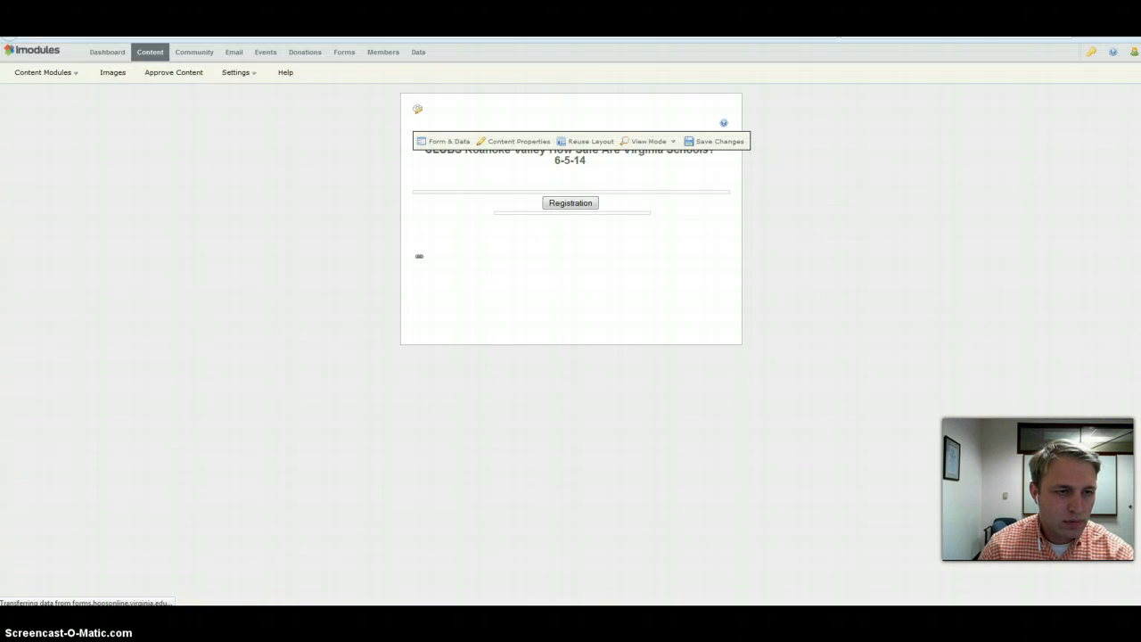
left_click(585, 180)
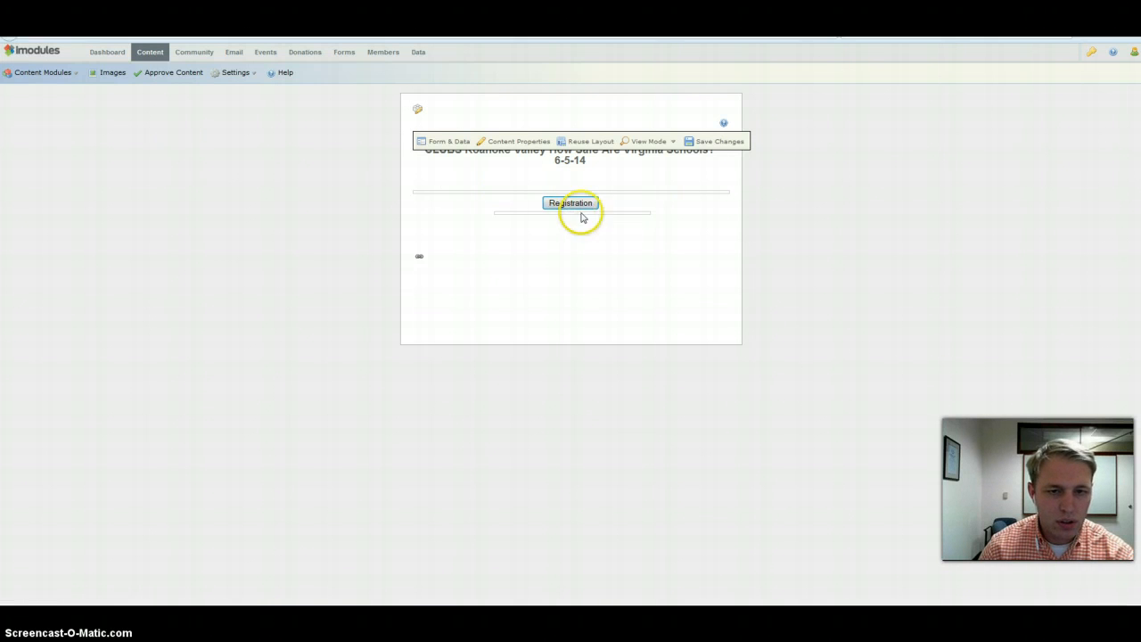
left_click(318, 199)
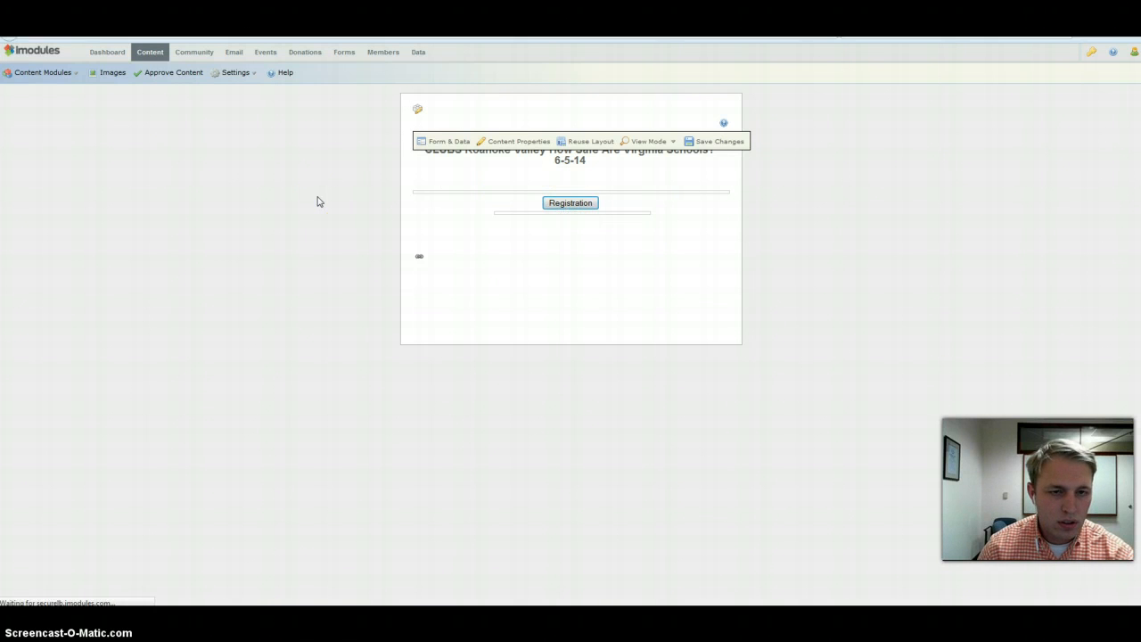
left_click(317, 214)
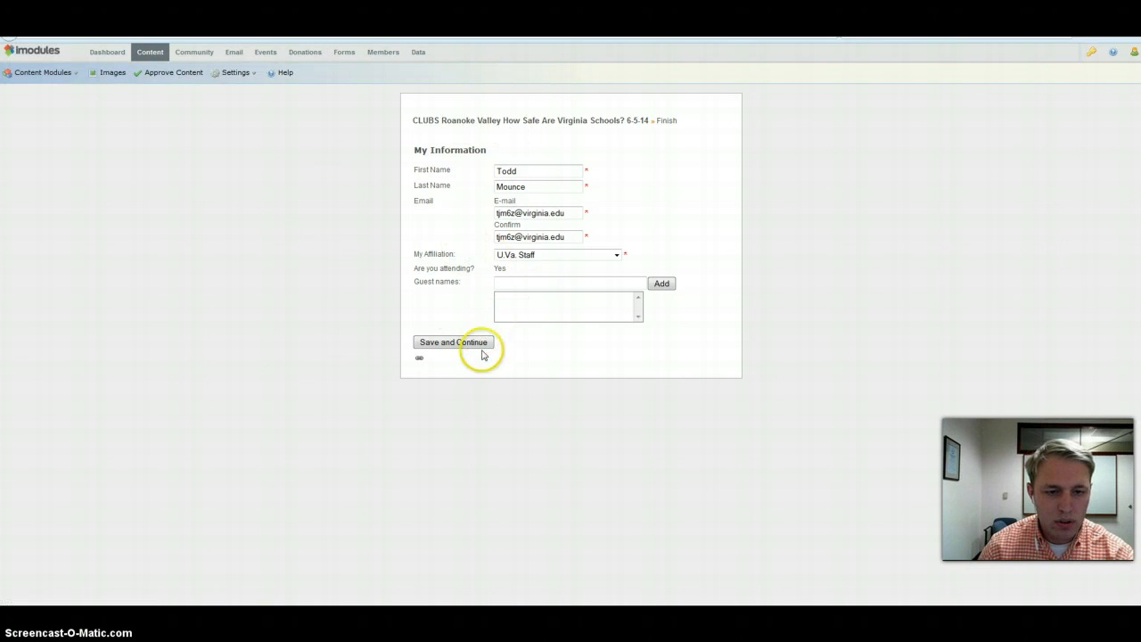
mouse_move(265, 44)
right_click(321, 13)
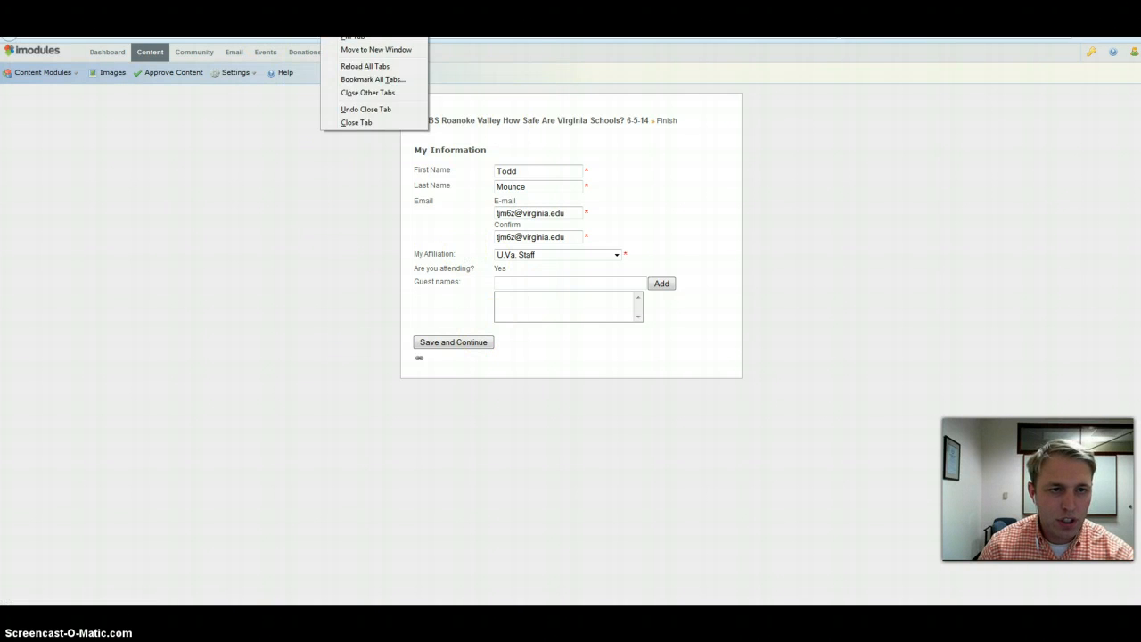
left_click(179, 108)
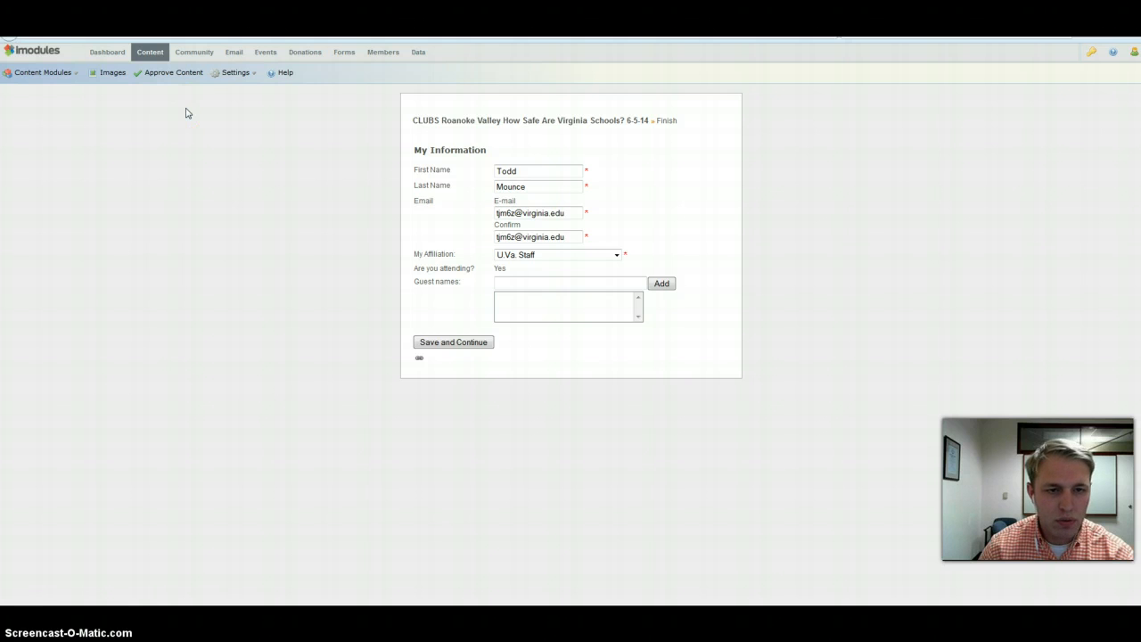
left_click(334, 14)
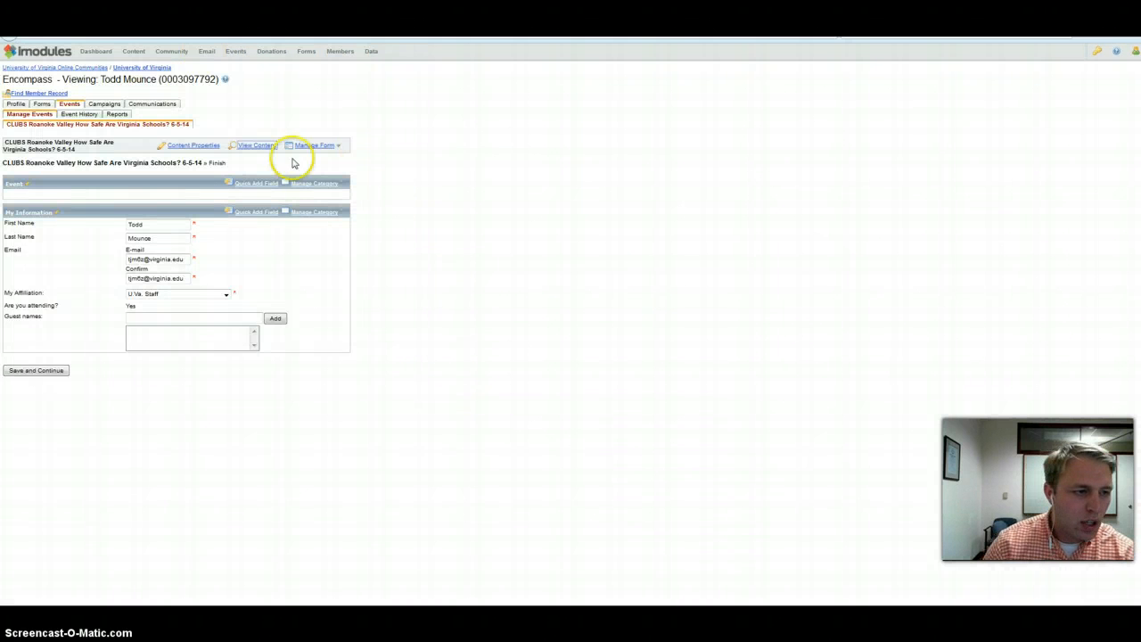
Start adding rich text to the Event category and bring up the submitted event request for reference.
left_click(337, 184)
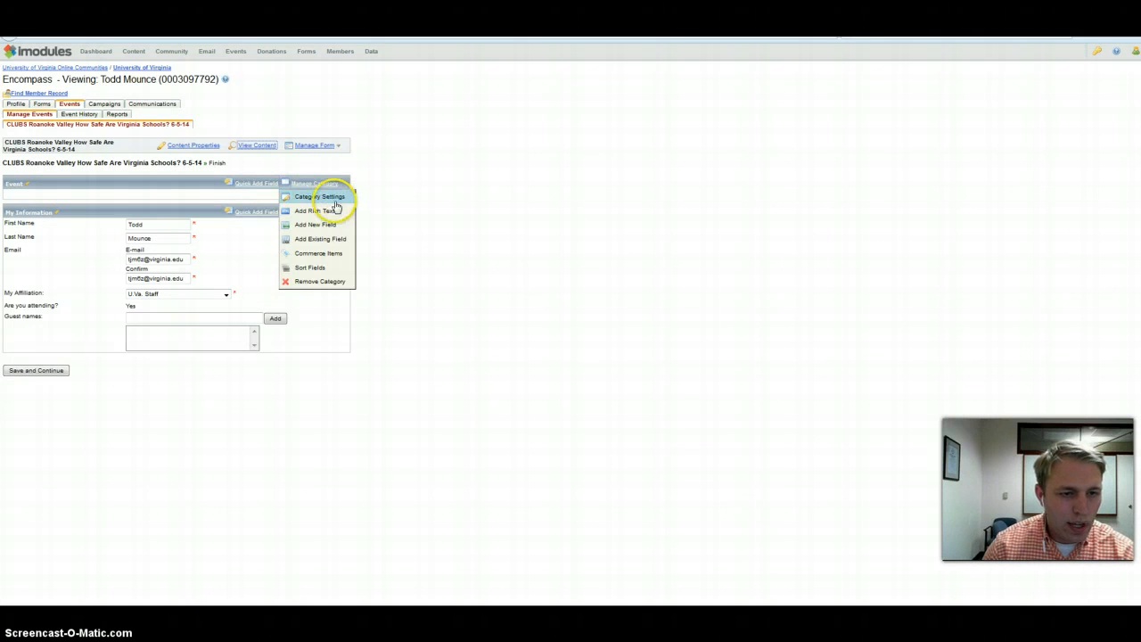
left_click(334, 212)
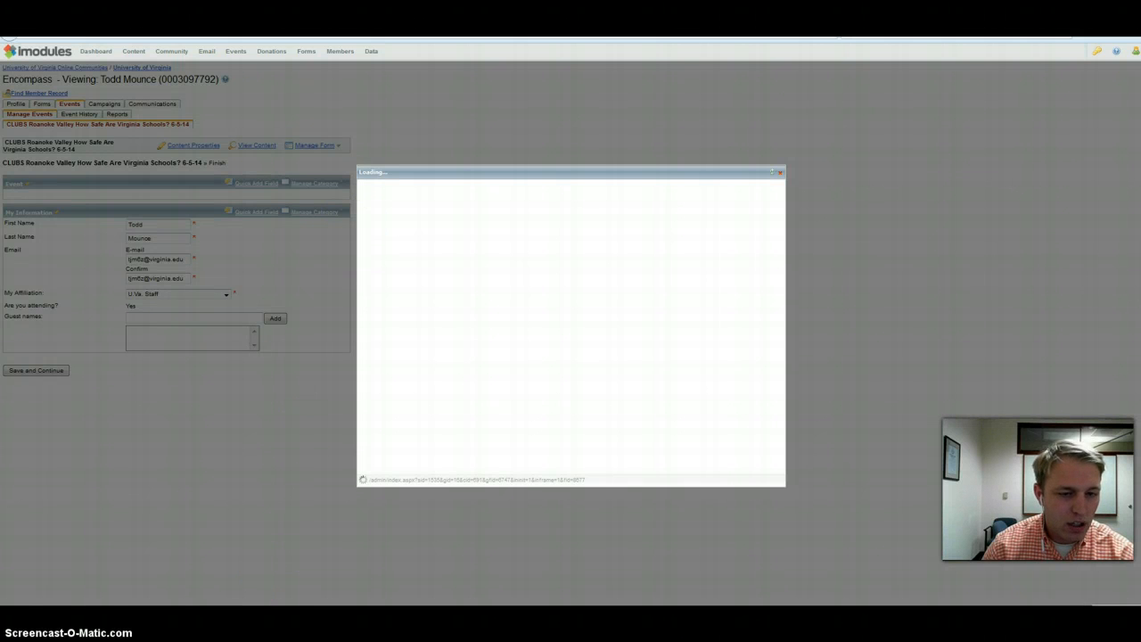
left_click(198, 595)
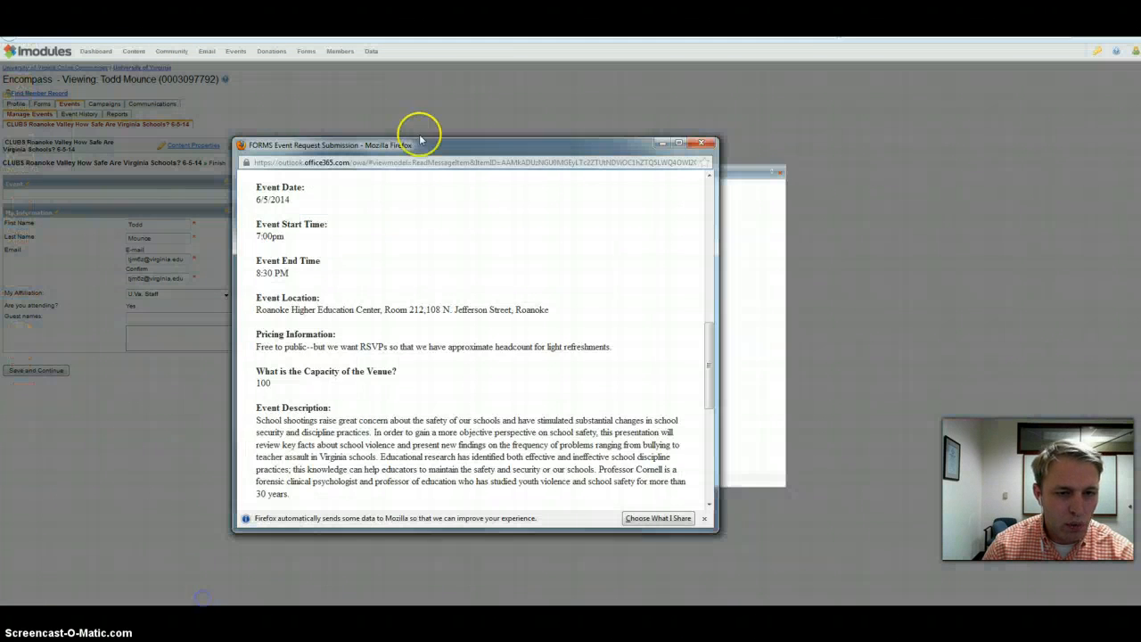
left_click_drag(419, 142, 147, 58)
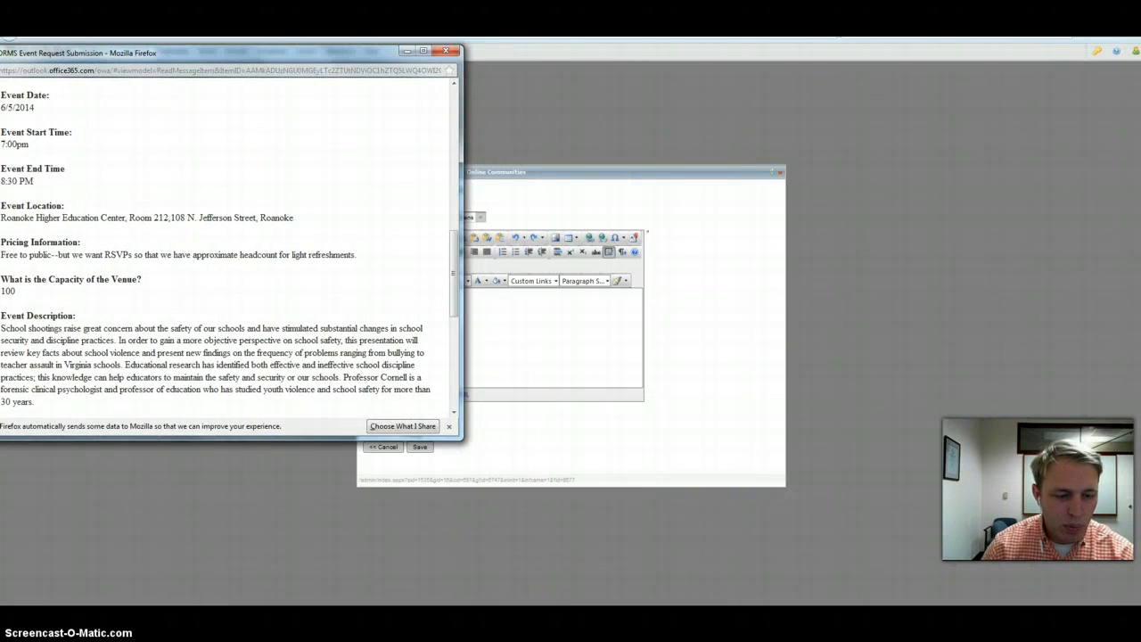
Switch to Notepad, cut the leftover form link from the note, and arrange it beside the event request.
key("alt+Tab")
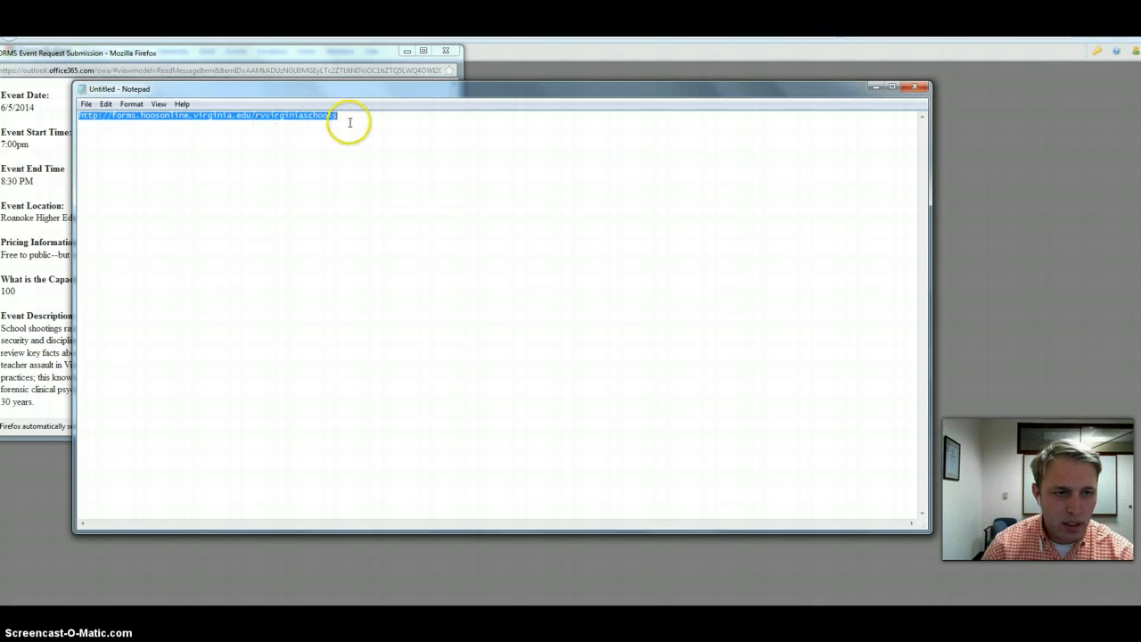
key("ctrl+x")
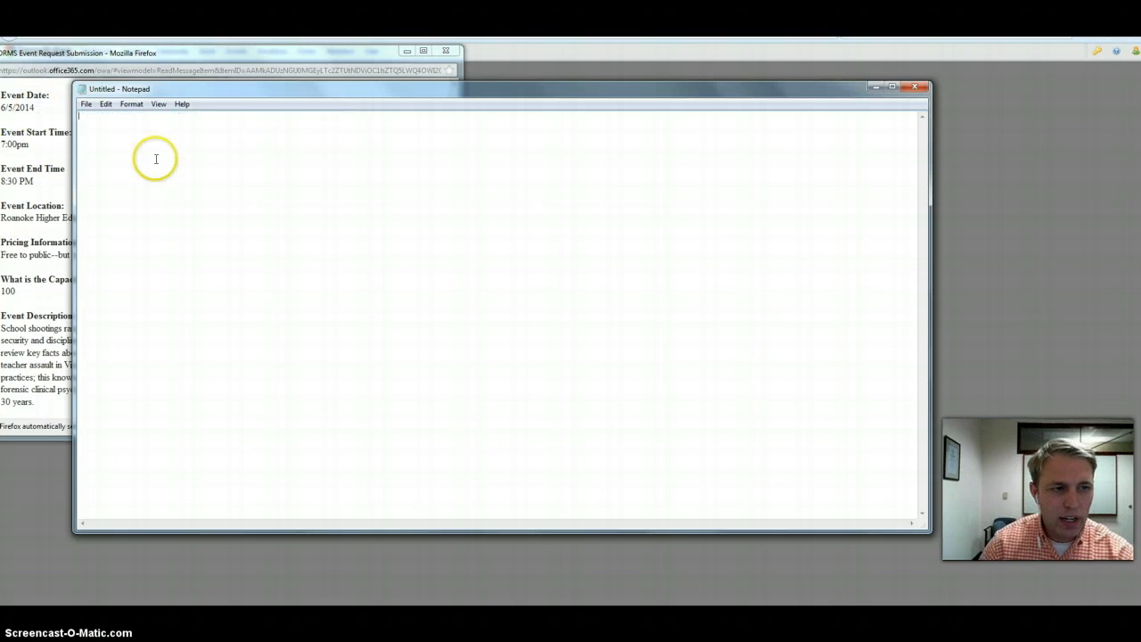
left_click_drag(236, 91, 370, 110)
left_click_drag(178, 53, 284, 63)
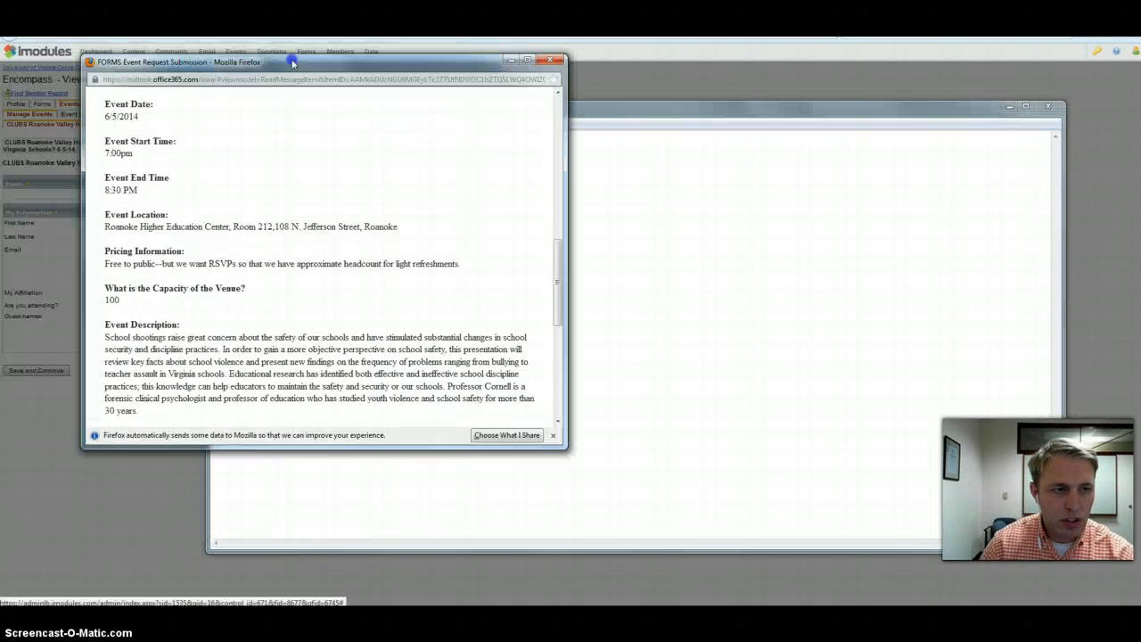
Copy the club name "UVa Club of the Roanoke Valley" from the event request into the empty Notepad note.
scroll(204, 196, "up", 3)
left_click_drag(224, 158, 102, 159)
right_click(141, 165)
left_click(169, 172)
left_click(711, 196)
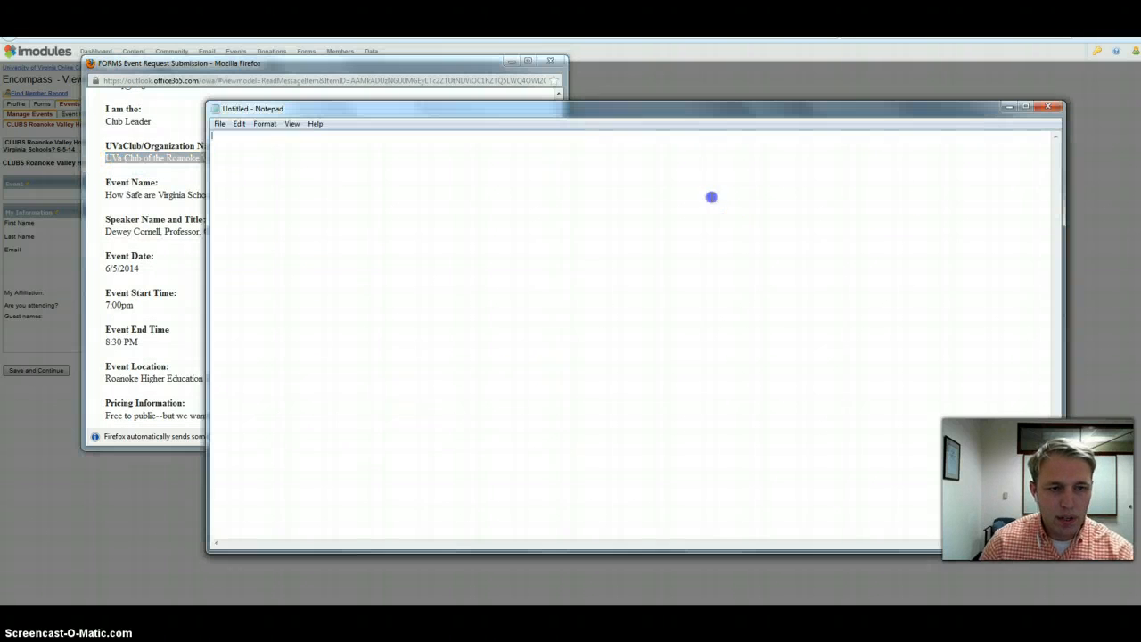
key("ctrl+v")
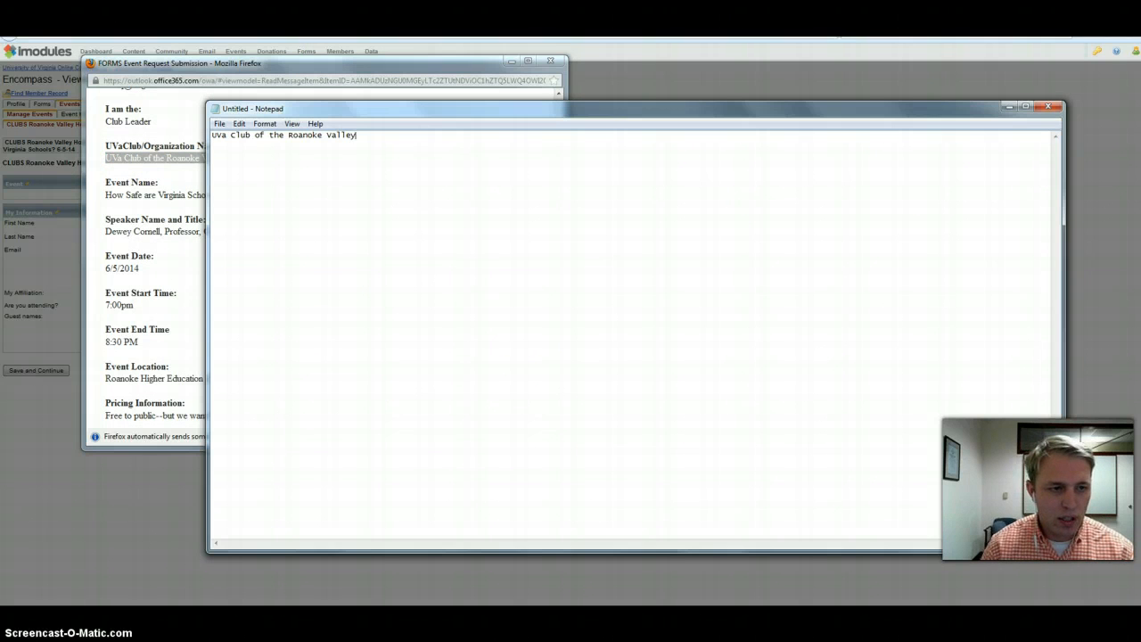
Change the club name in the note to "UVaClub of the Roanoke Valley" by removing the space after UVa.
left_click(224, 135)
key("Delete")
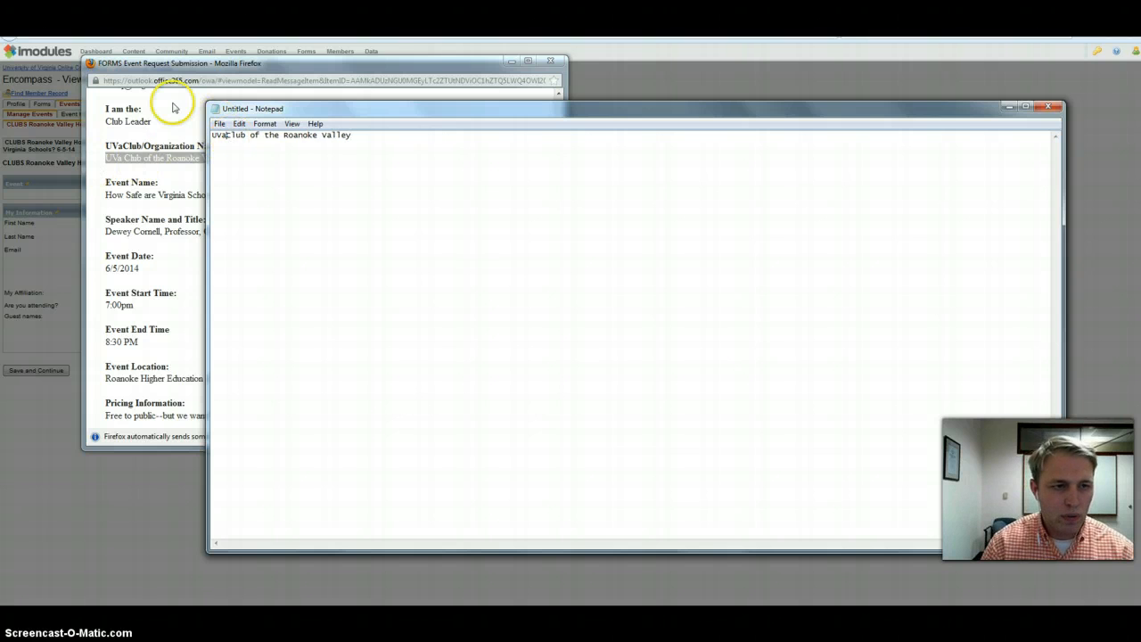
type("C")
left_click(367, 138)
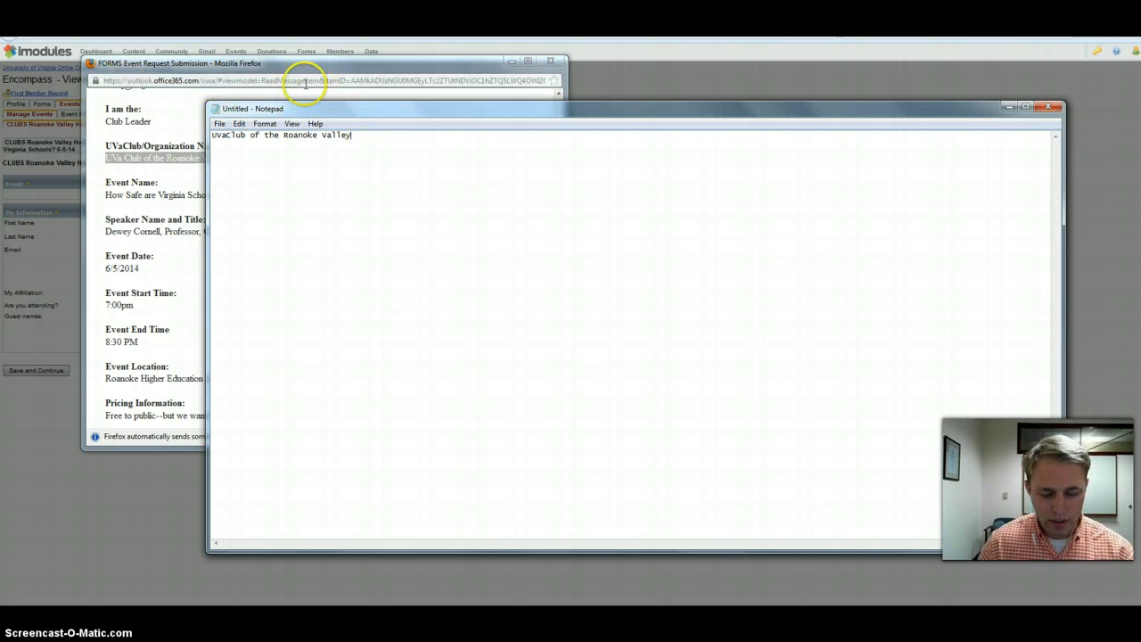
Copy the event name "How Safe are Virginia Schools?" from the request to the note's second line, followed by "with".
key("Return")
left_click(159, 210)
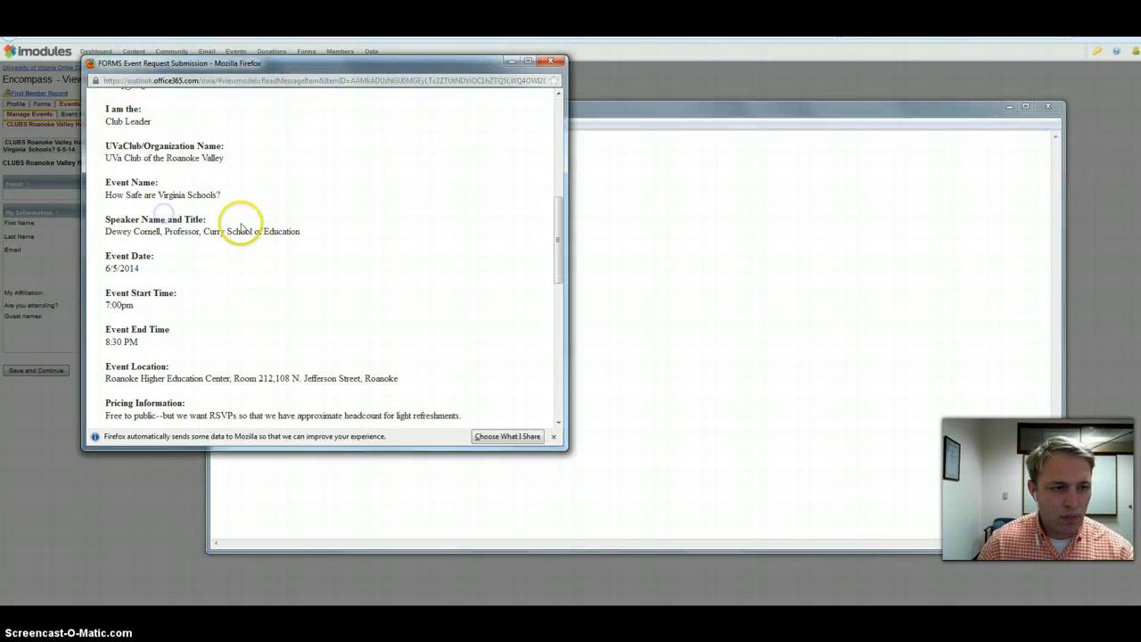
left_click_drag(227, 202, 117, 198)
right_click(107, 197)
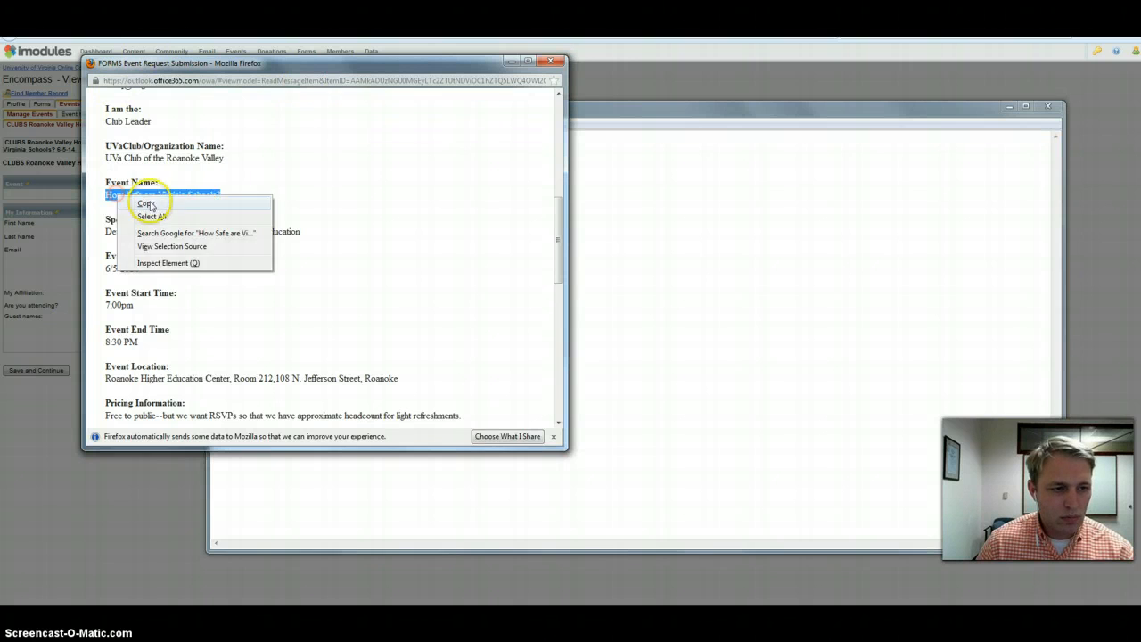
left_click(143, 206)
left_click(639, 211)
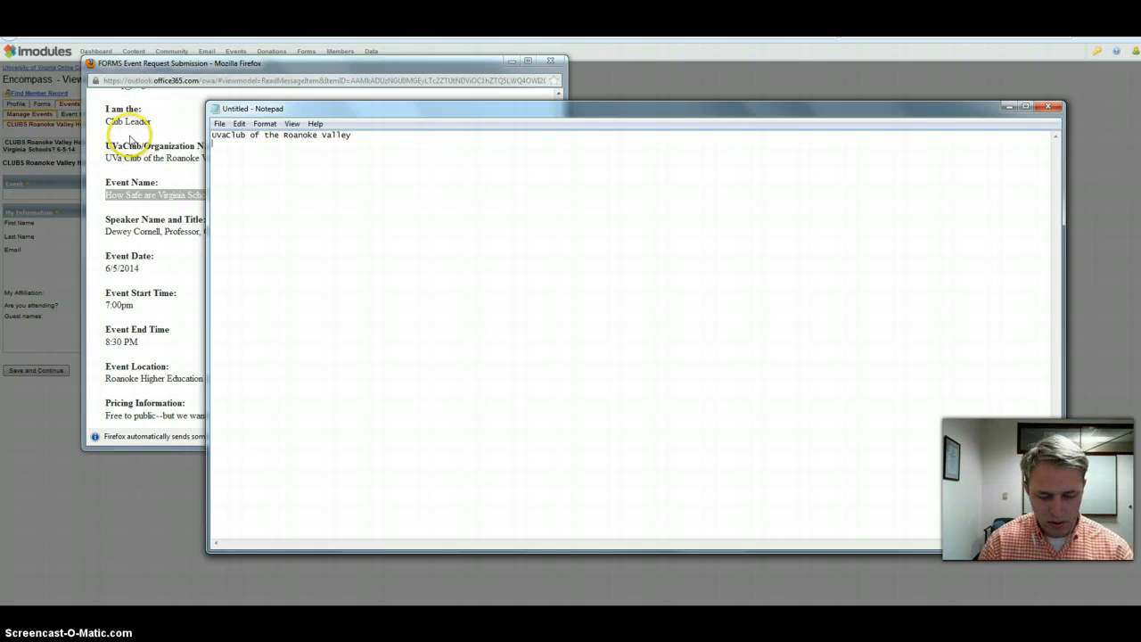
key("Return")
key("ctrl+v")
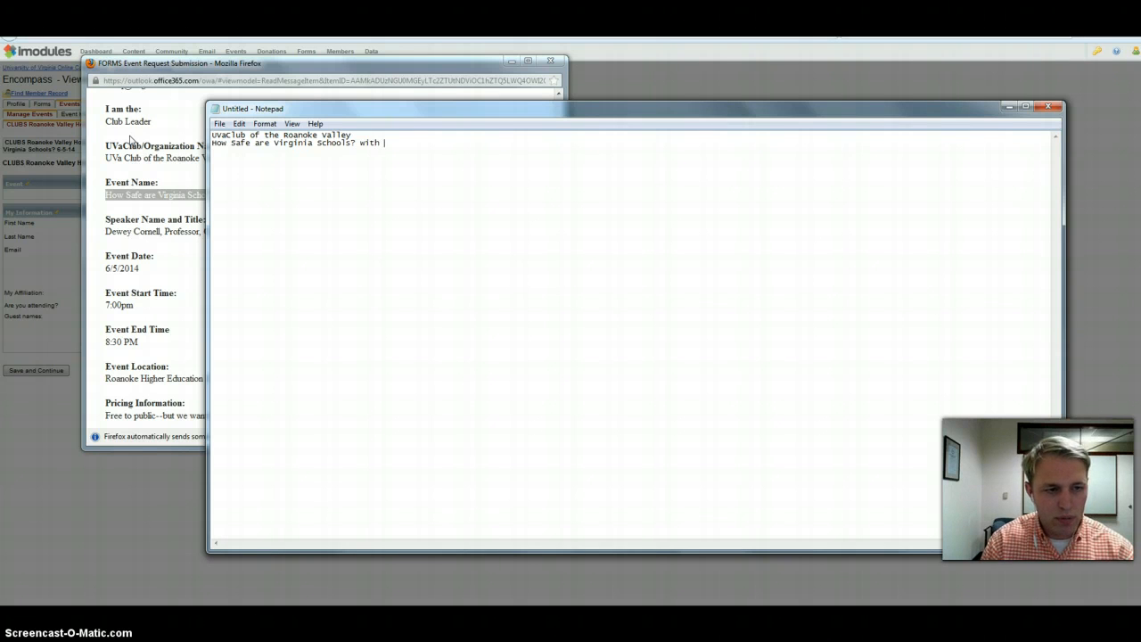
Copy the speaker's name and title from the request after "with" and put that phrase on its own line.
left_click(185, 242)
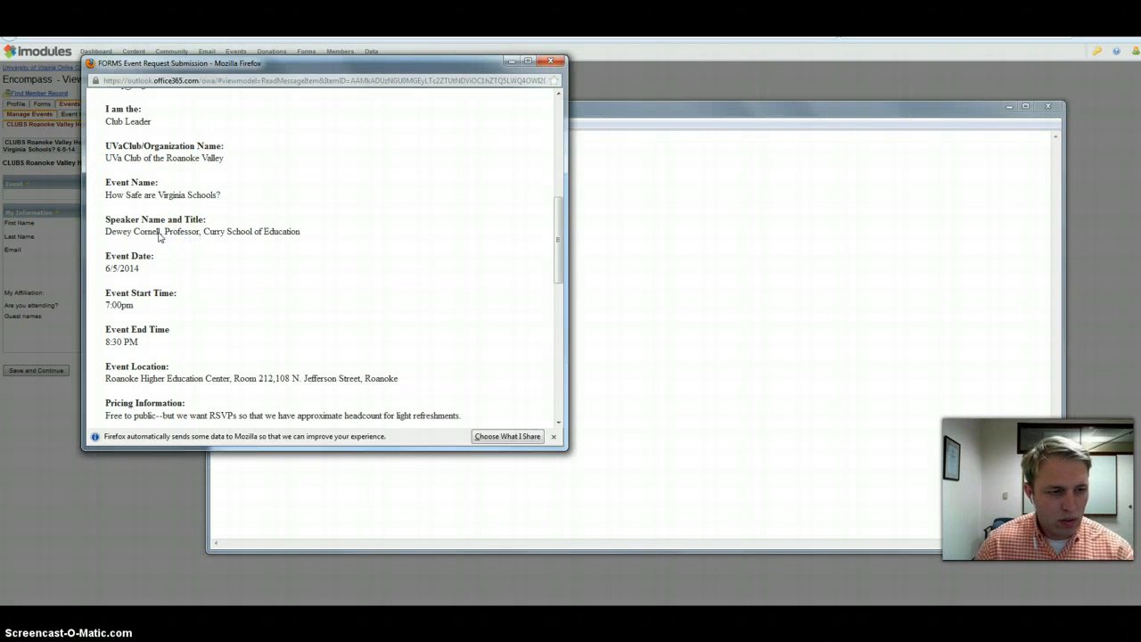
left_click_drag(303, 233, 105, 235)
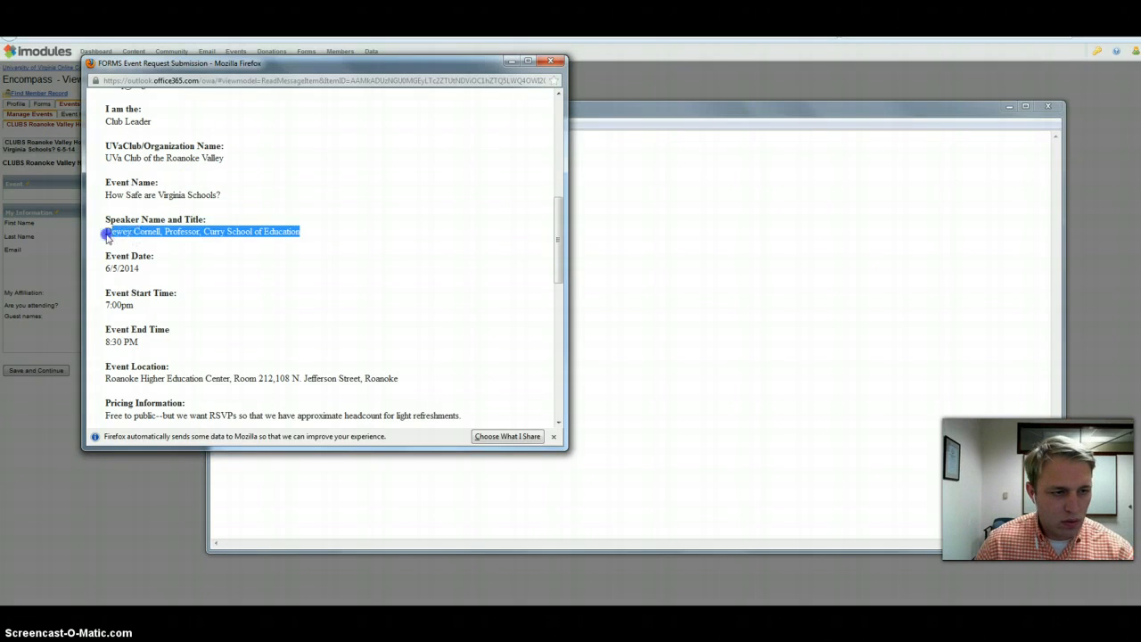
key("ctrl+c")
left_click(748, 219)
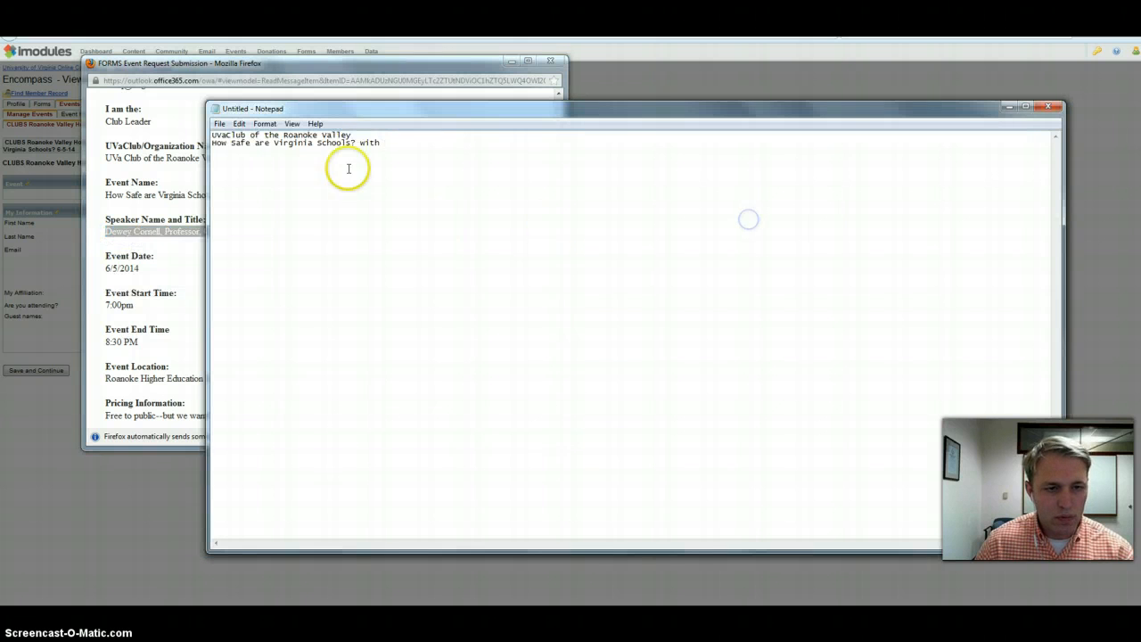
left_click(375, 141)
key("ctrl+v")
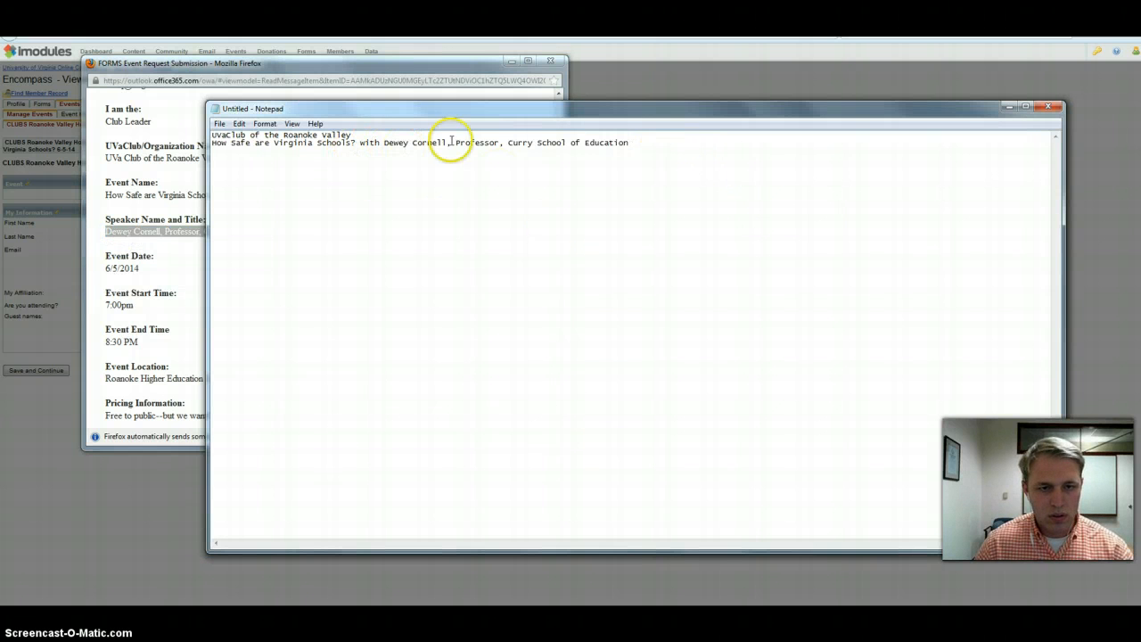
left_click(357, 143)
key("Return")
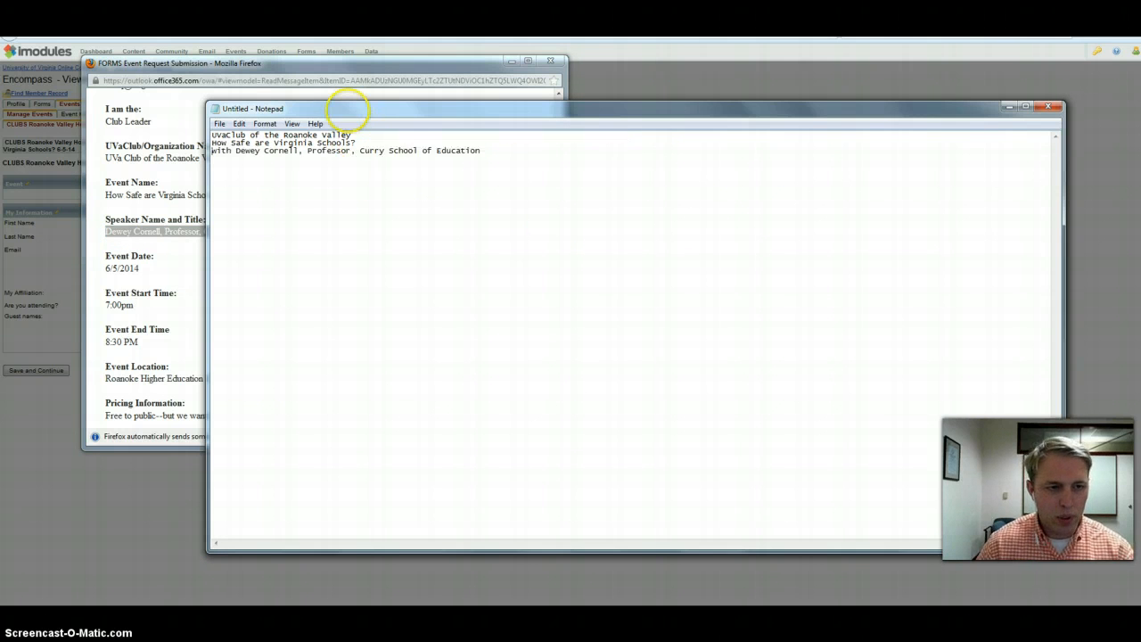
left_click(481, 150)
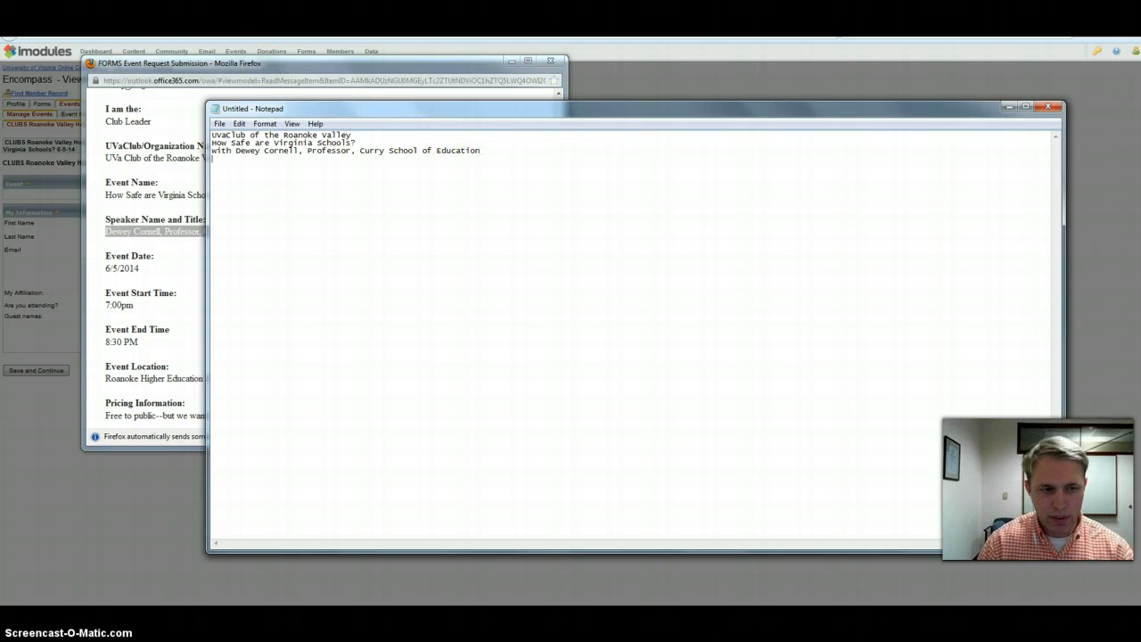
Check the event date's weekday in the system calendar and add the lines "Thursday, June 5" and "7:00 p.m. - 8:30 p.m." to the note.
left_click(142, 351)
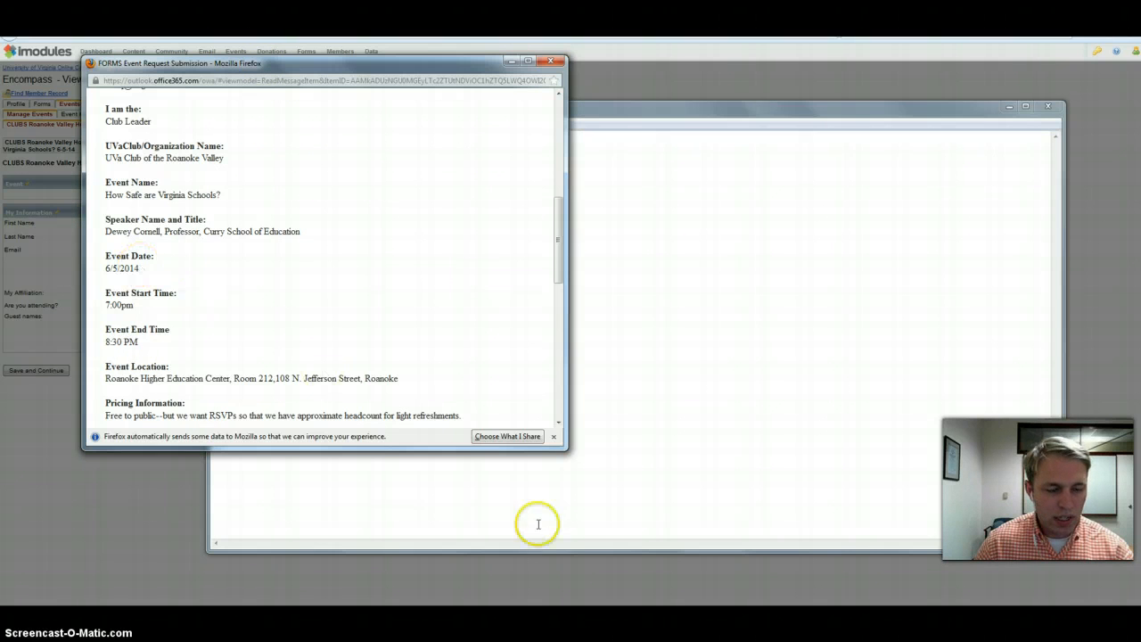
left_click(1081, 564)
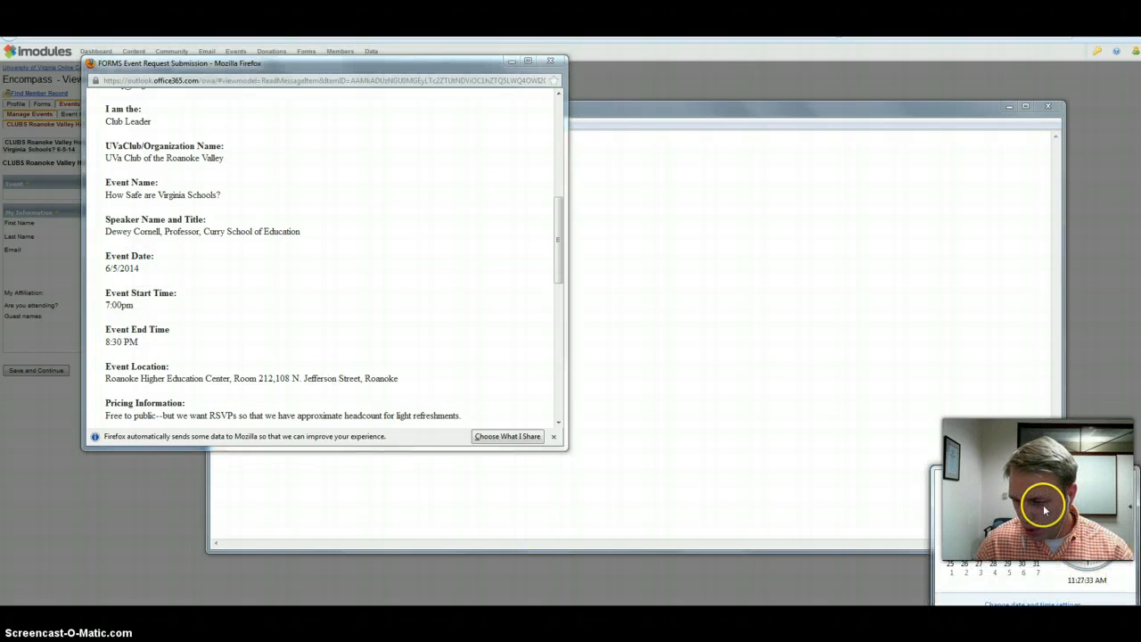
left_click(667, 302)
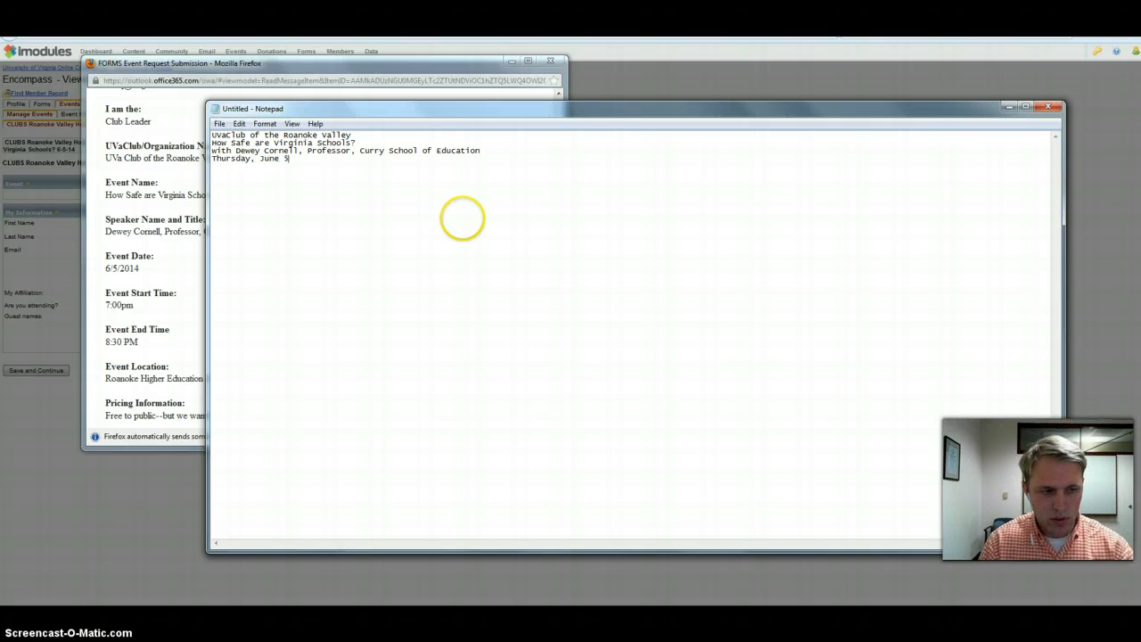
type("7:00 p.m. - 8:30")
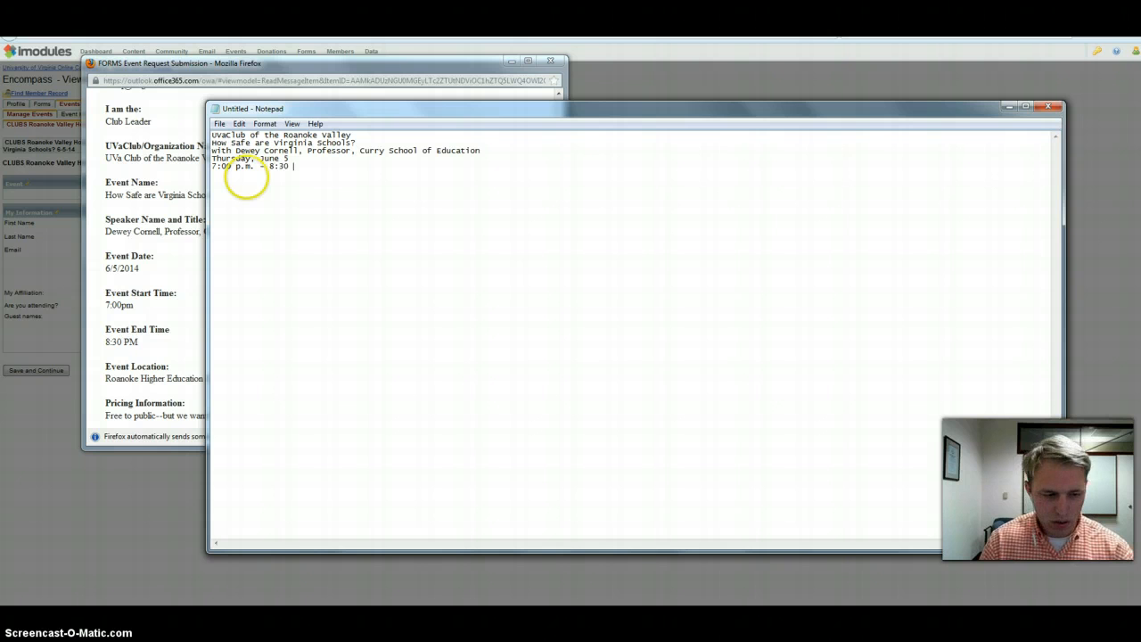
type("p.m.")
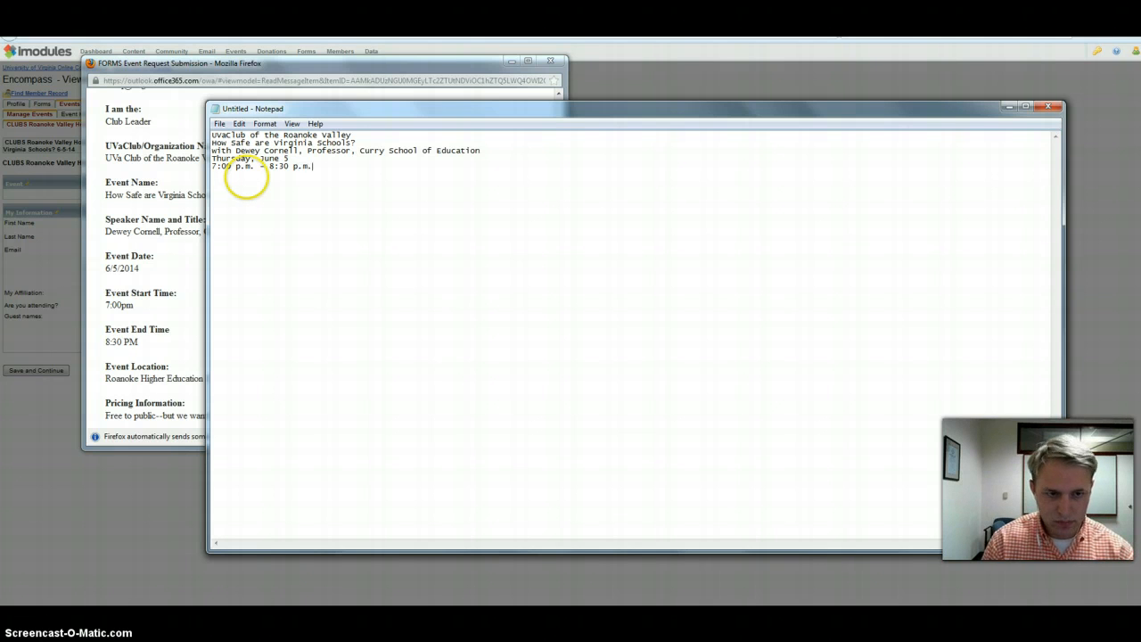
Copy the full event location from the request onto a new line below the event time in the note.
left_click(134, 287)
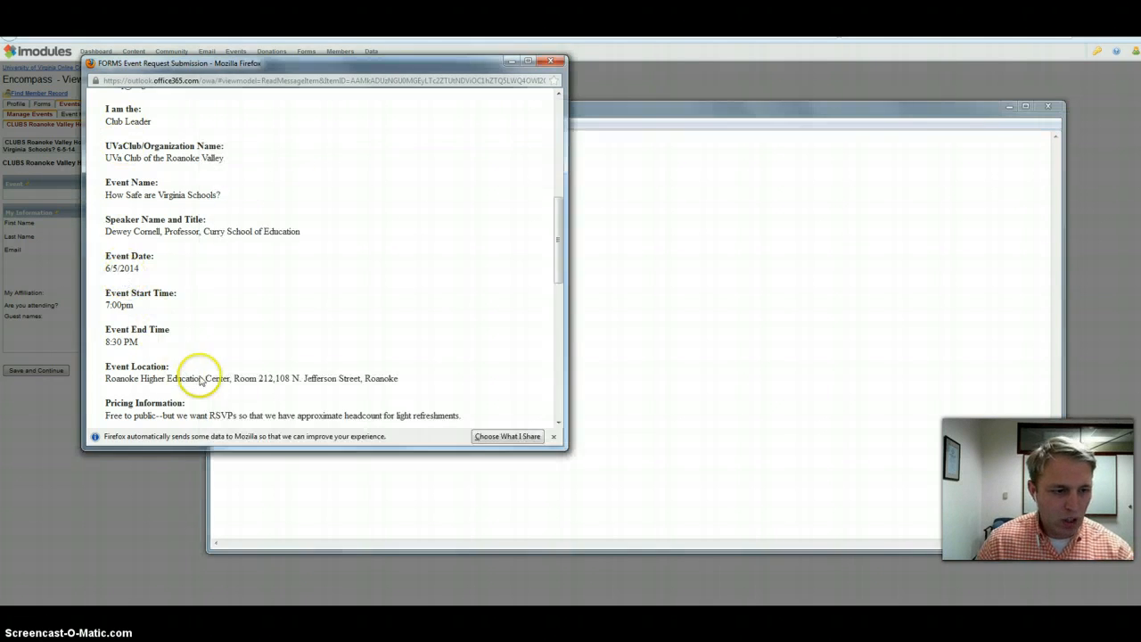
left_click_drag(401, 382, 111, 378)
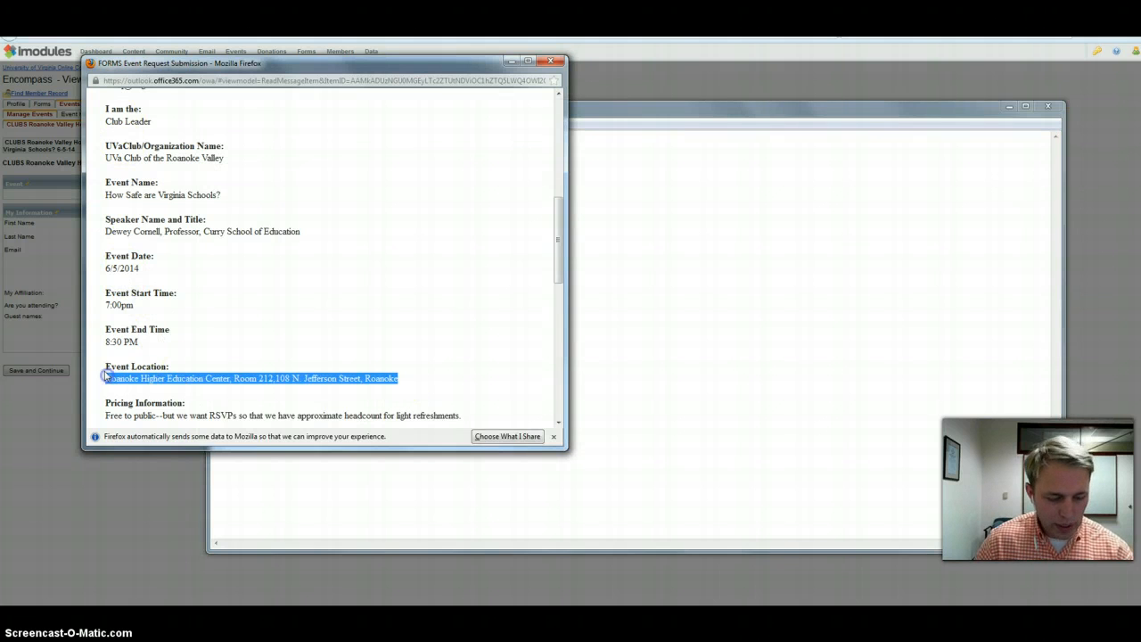
key("ctrl+c")
left_click(654, 322)
key("Return")
key("ctrl+v")
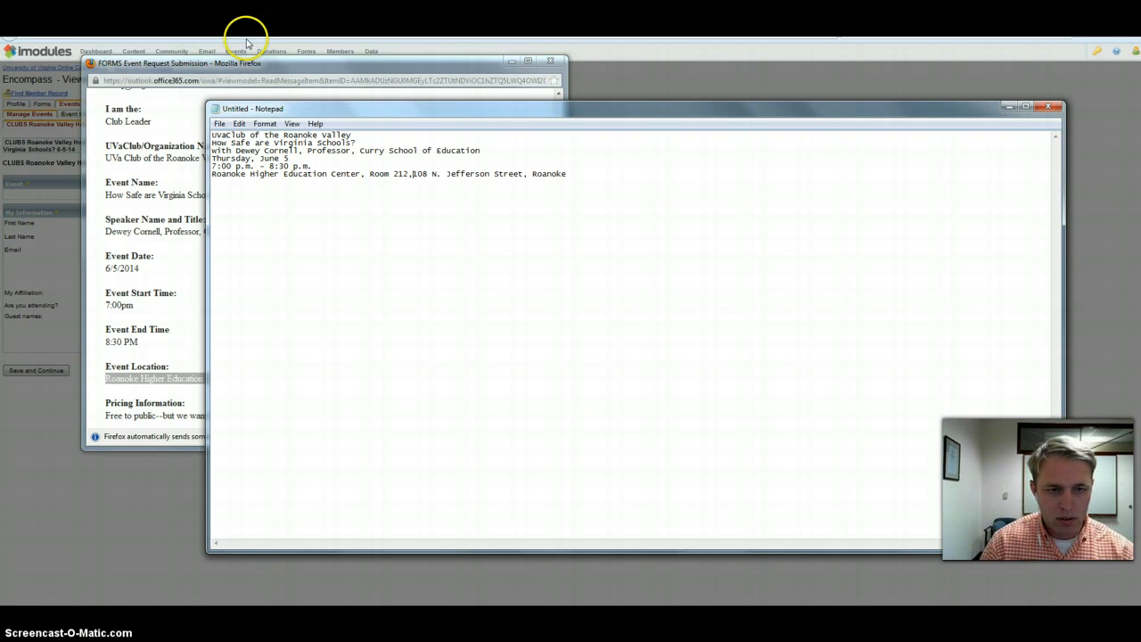
Split the location into separate lines for venue with Room 212, street address, and city, adding the state VA.
key("BackSpace")
key("BackSpace")
key("ctrl+z")
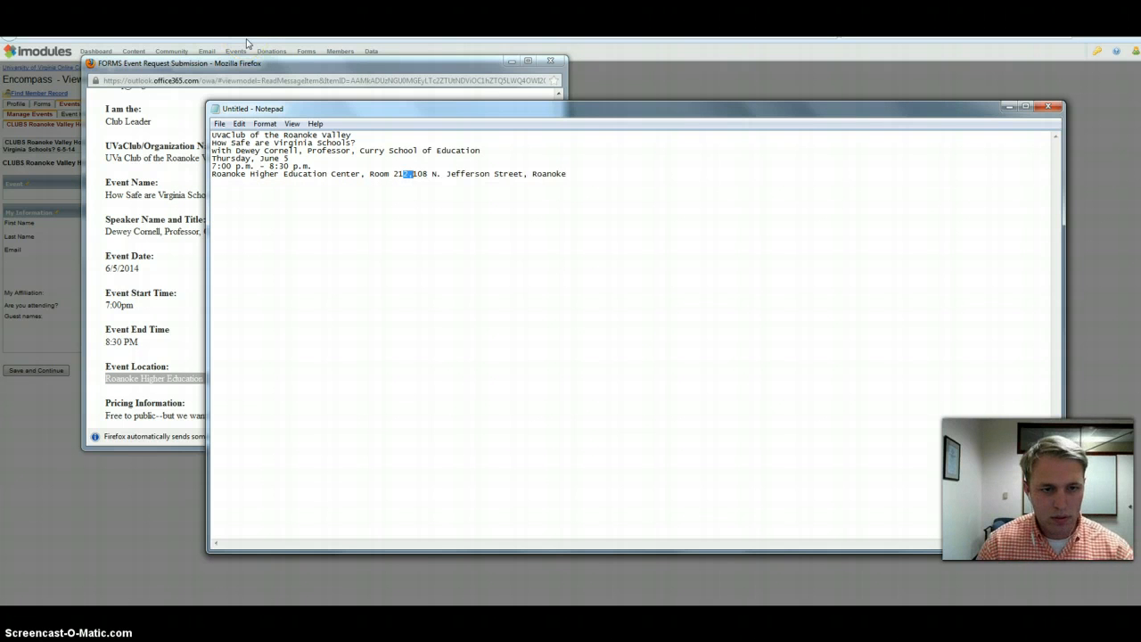
key("BackSpace")
key("BackSpace")
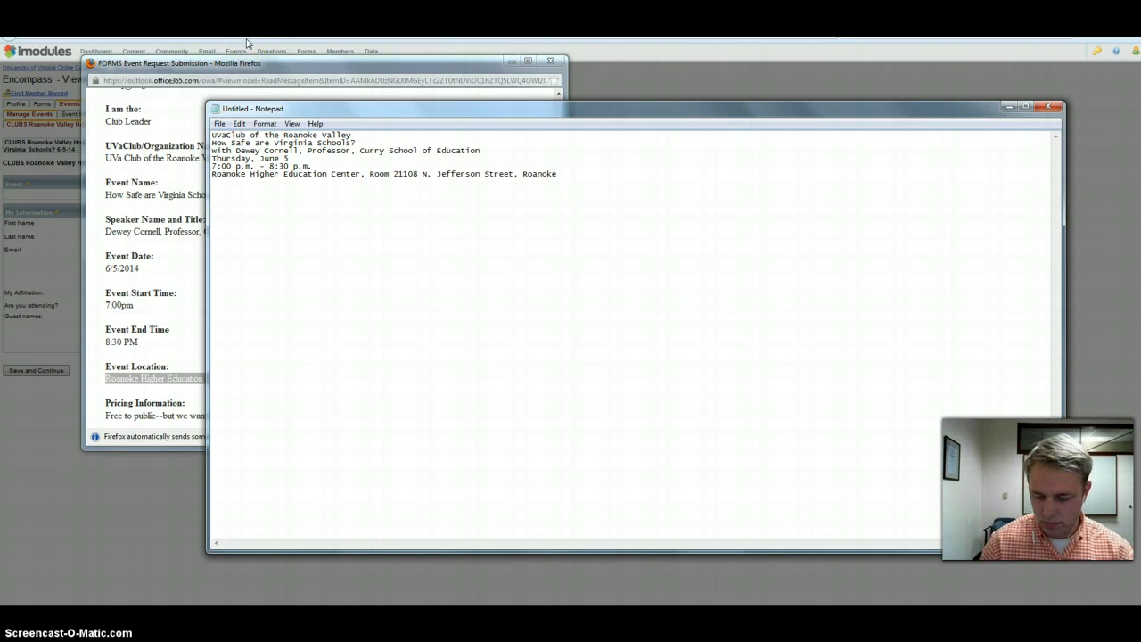
type("2")
key("Return")
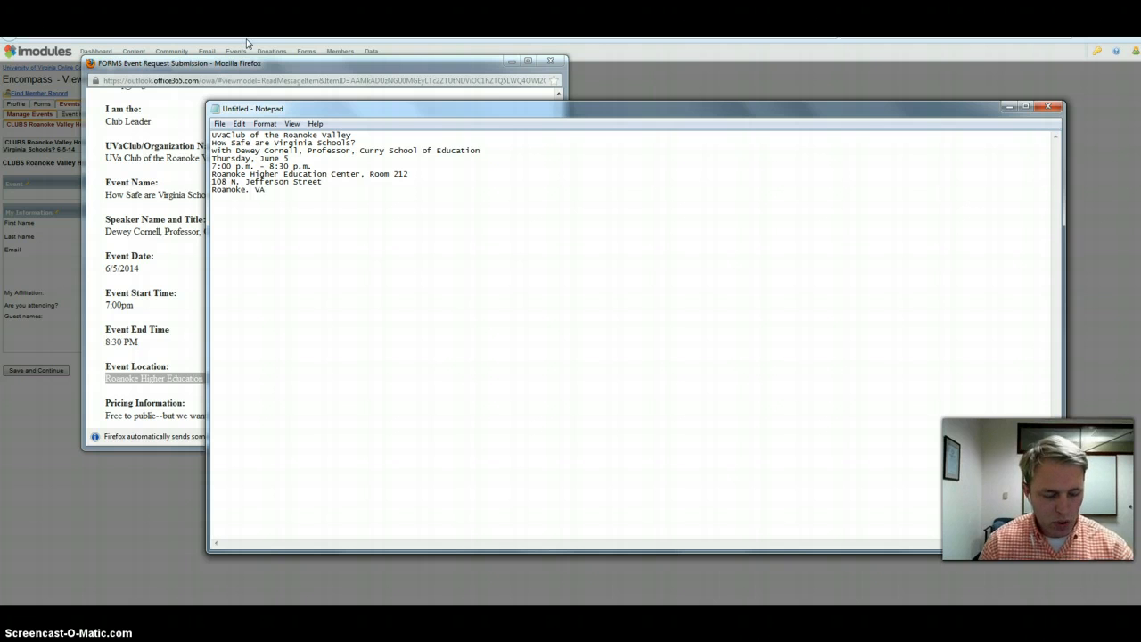
Copy all the event details from the note into the Event category's rich text content in iModules.
key("ctrl+a")
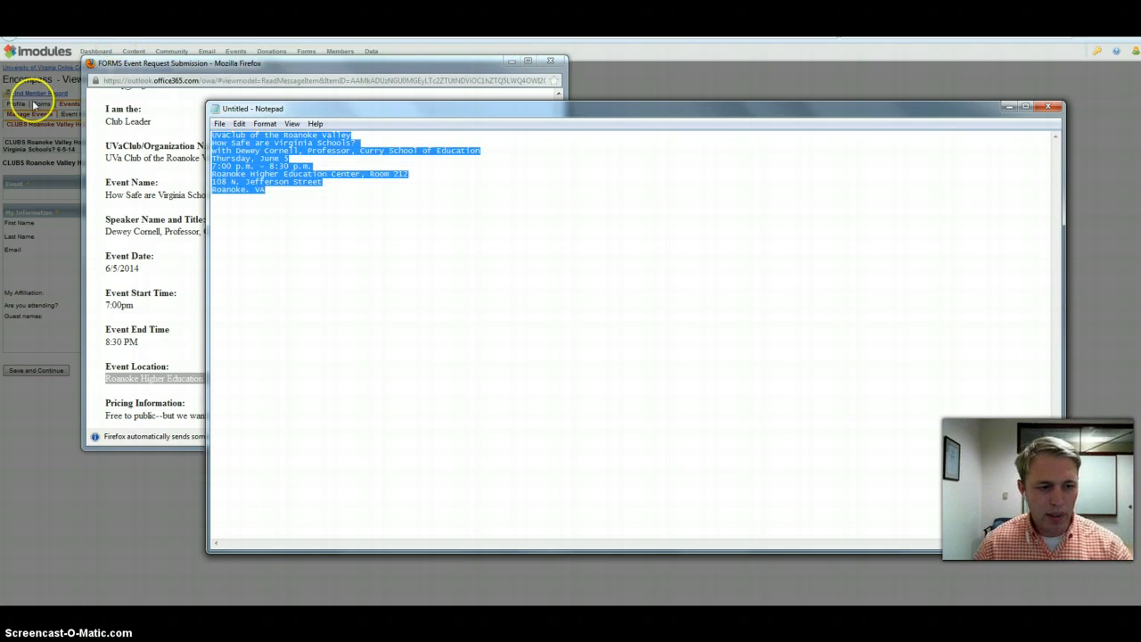
left_click(173, 505)
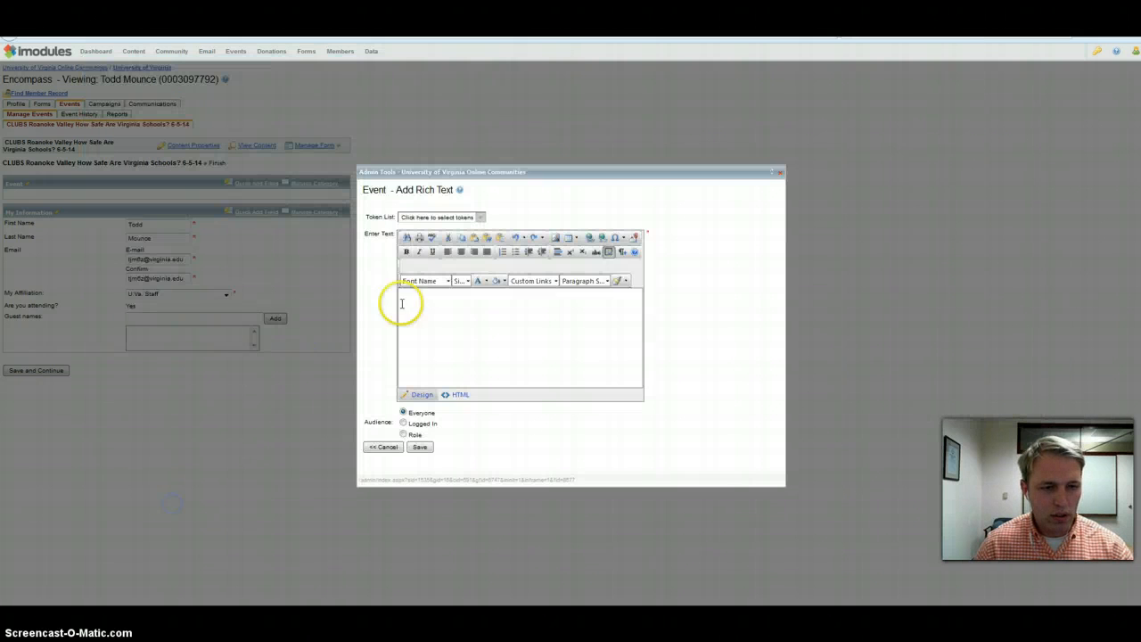
left_click(446, 312)
key("ctrl+v")
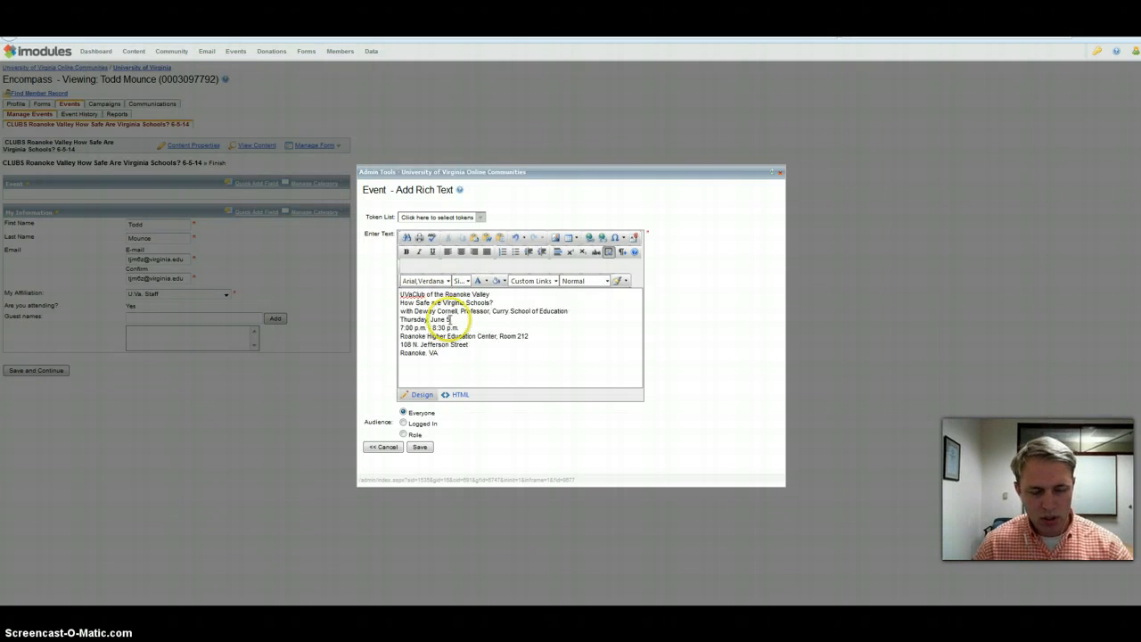
Format all the event details text as Arial, size 3, centered, and save the rich text.
left_click(458, 362)
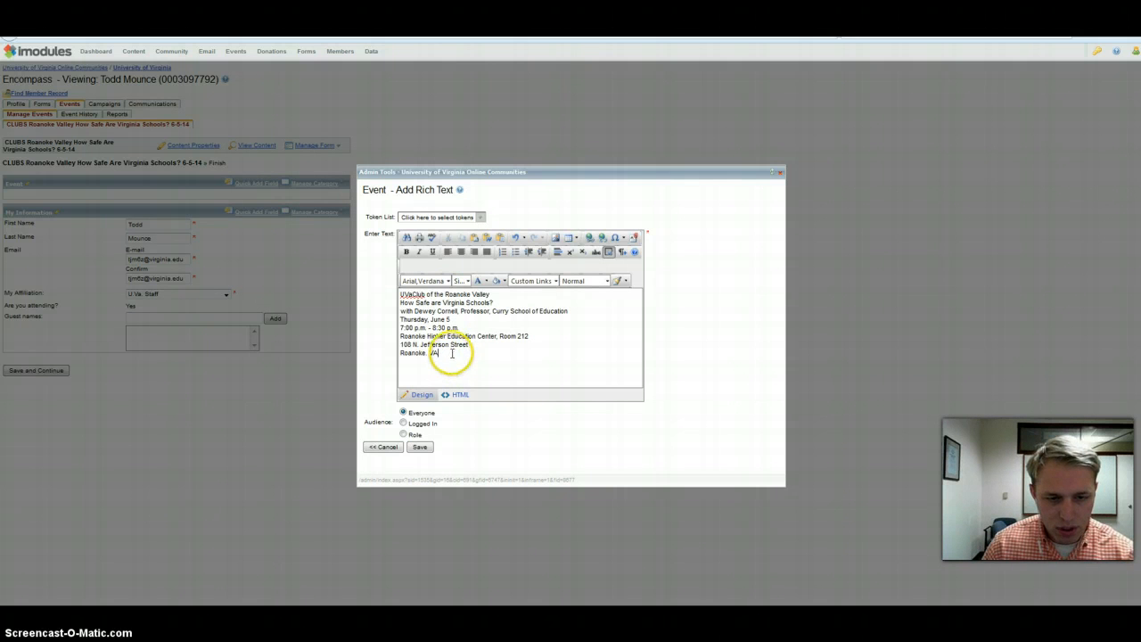
left_click_drag(438, 353, 395, 294)
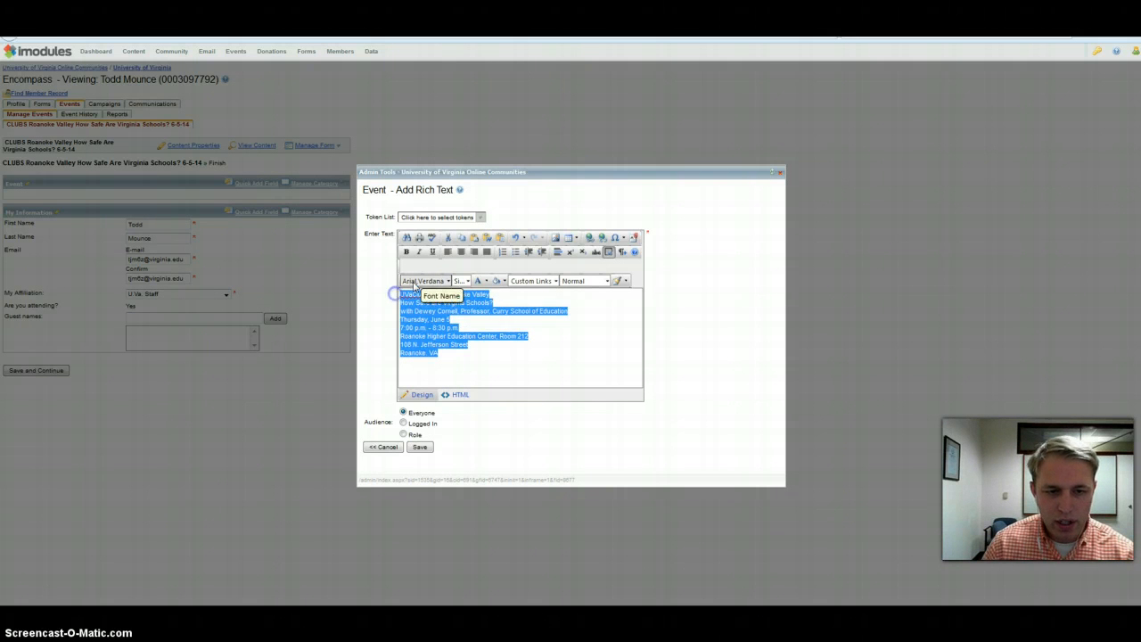
left_click(424, 281)
left_click(412, 297)
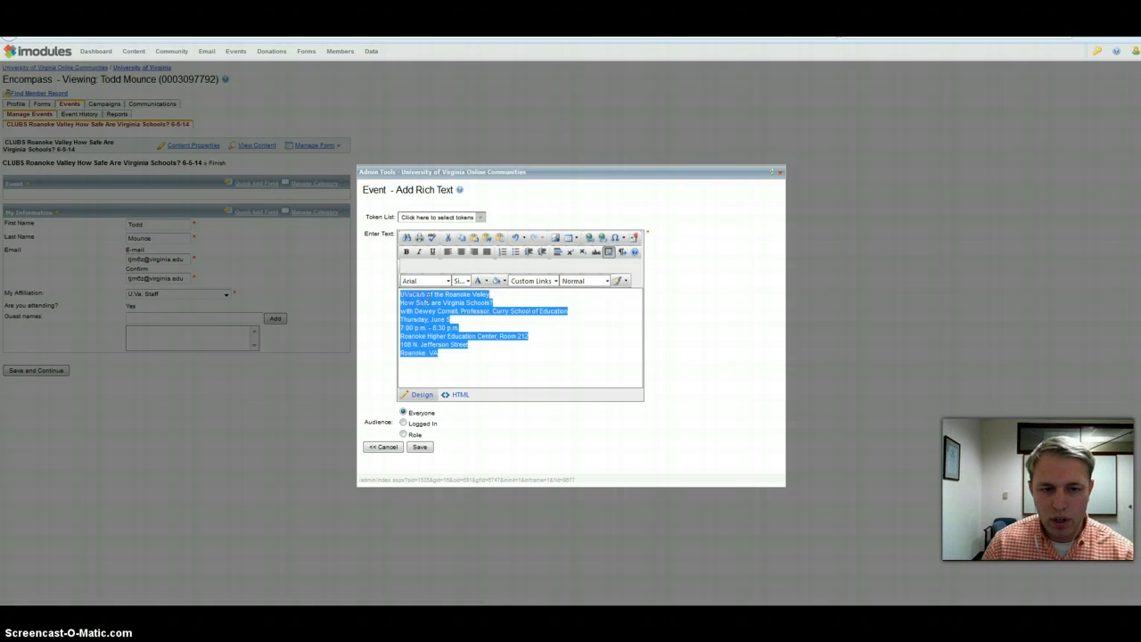
left_click(461, 281)
left_click(458, 319)
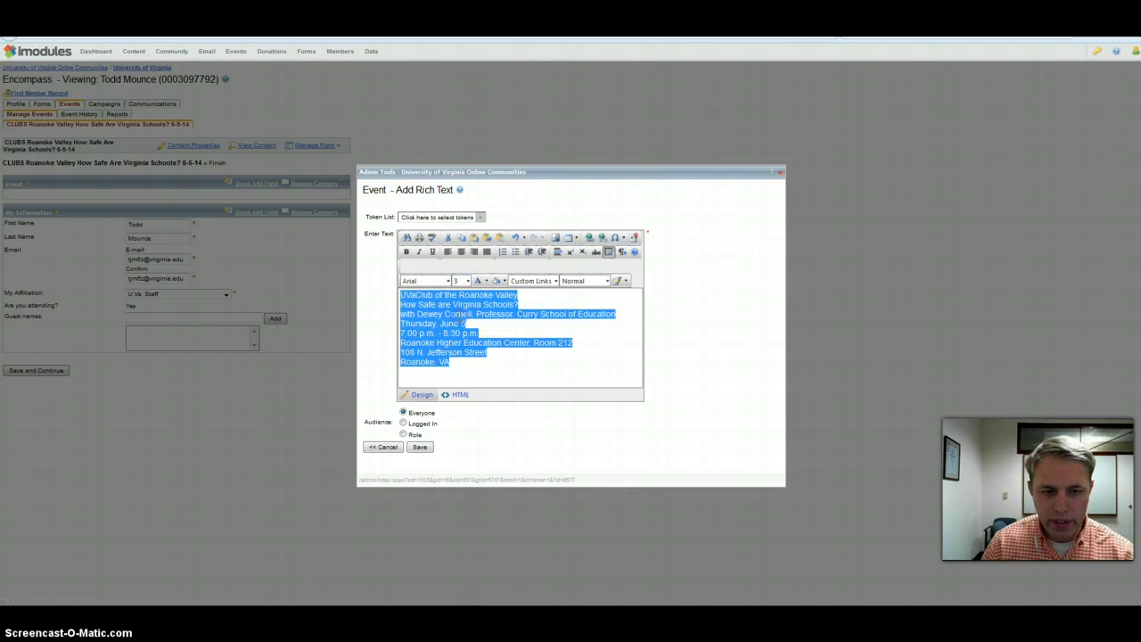
left_click(544, 364)
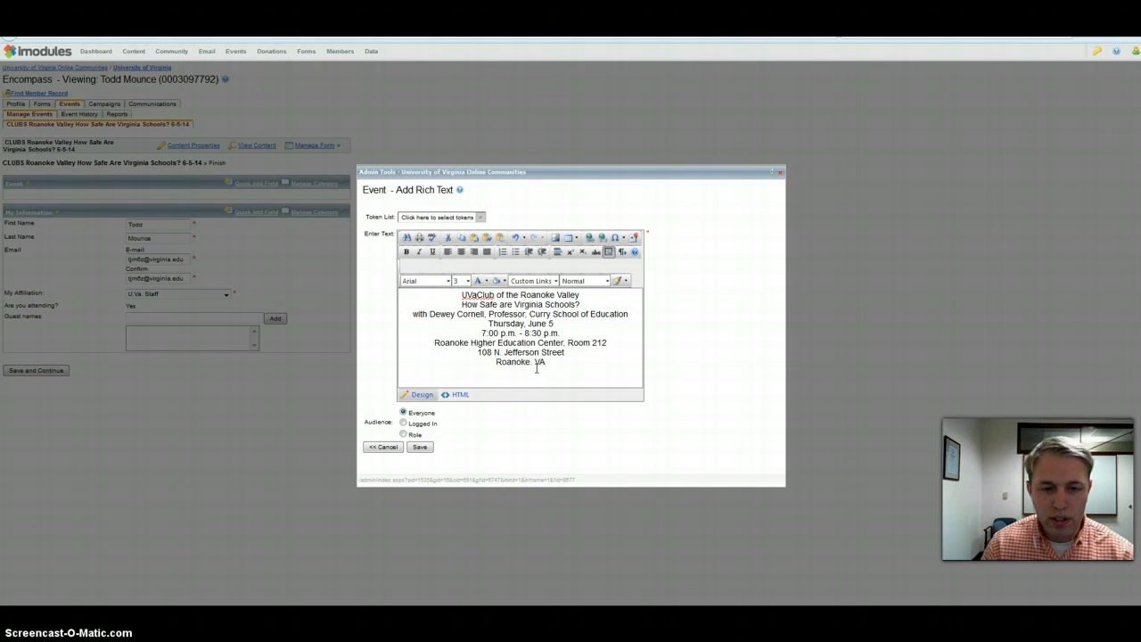
left_click(422, 448)
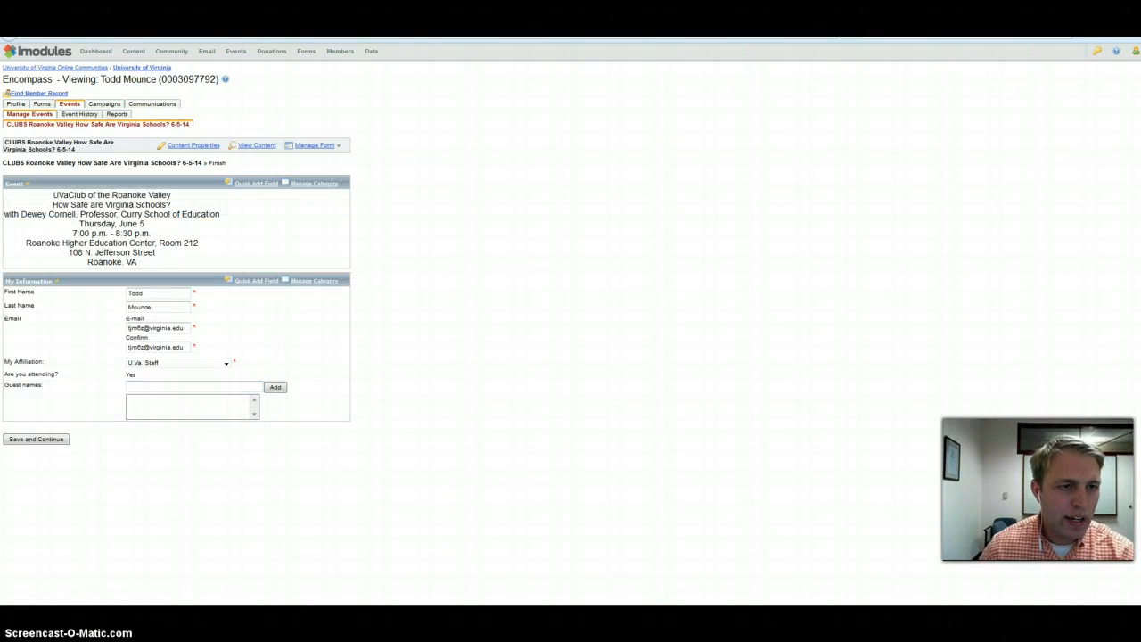
Reload the live form page and check how the event details and the Event category heading look.
left_click(303, 18)
right_click(303, 16)
left_click(335, 25)
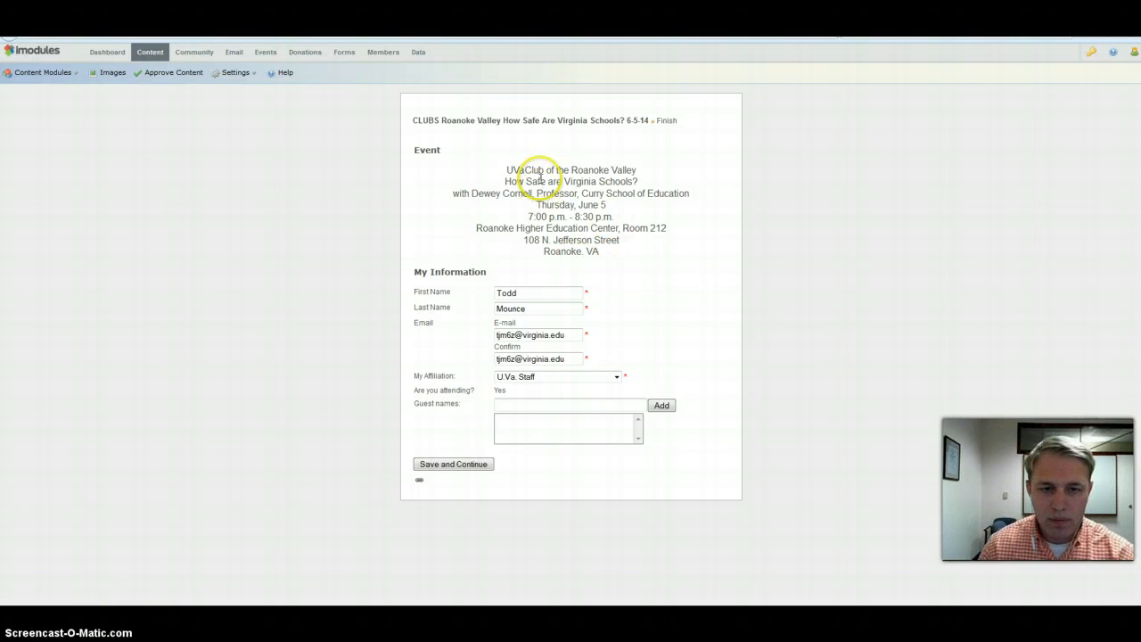
left_click(421, 152)
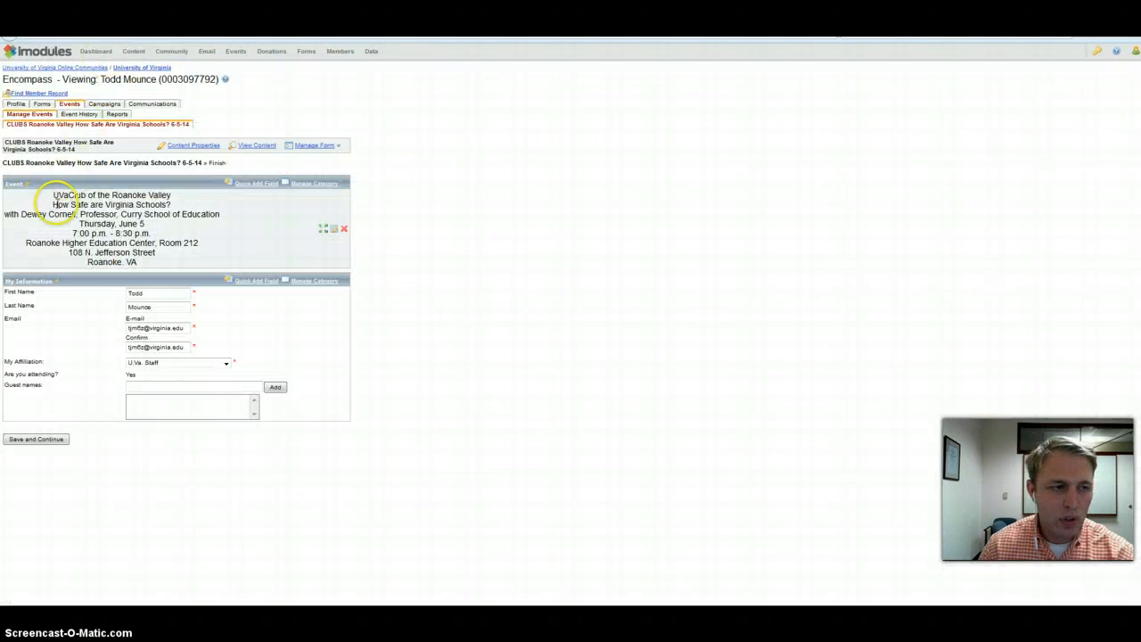
Disable the category header in the Event category's settings and save.
left_click(294, 183)
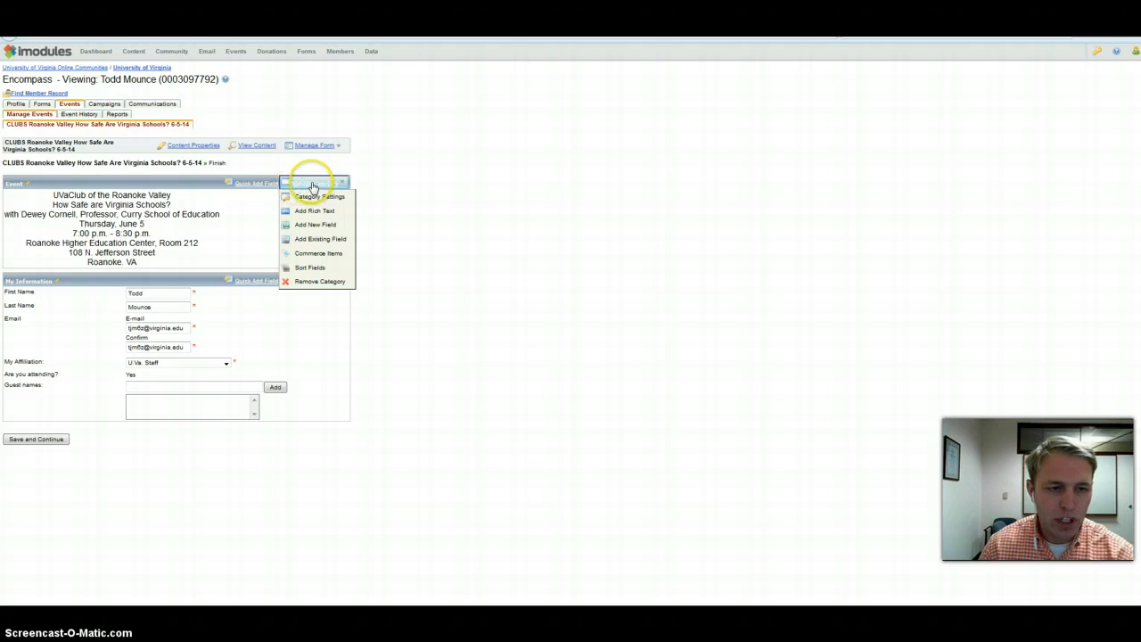
left_click(330, 196)
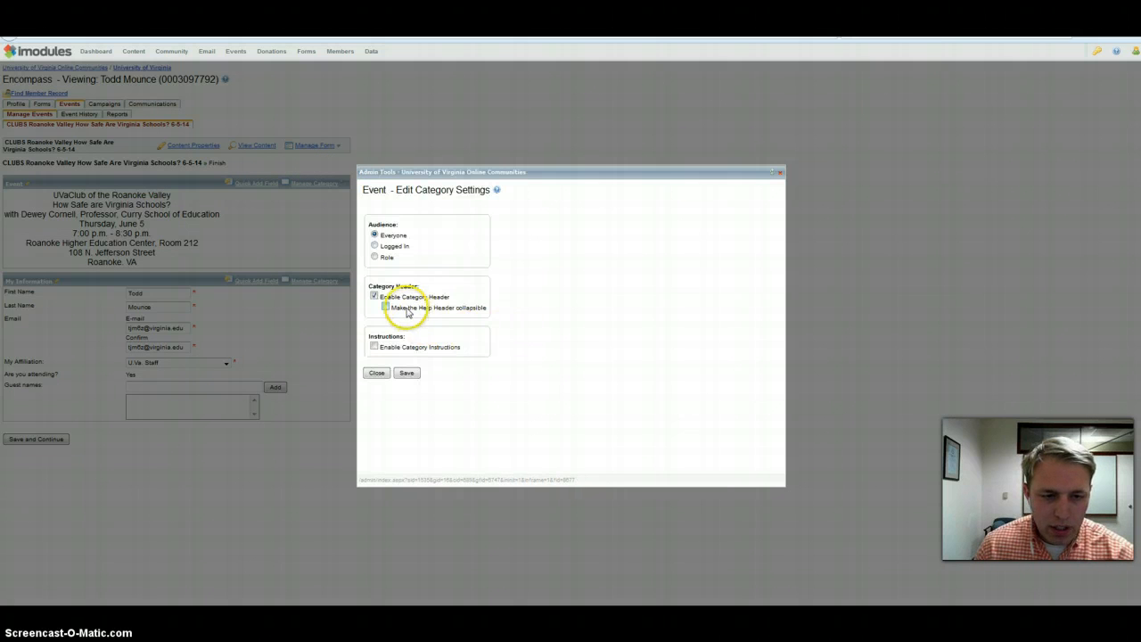
left_click(375, 297)
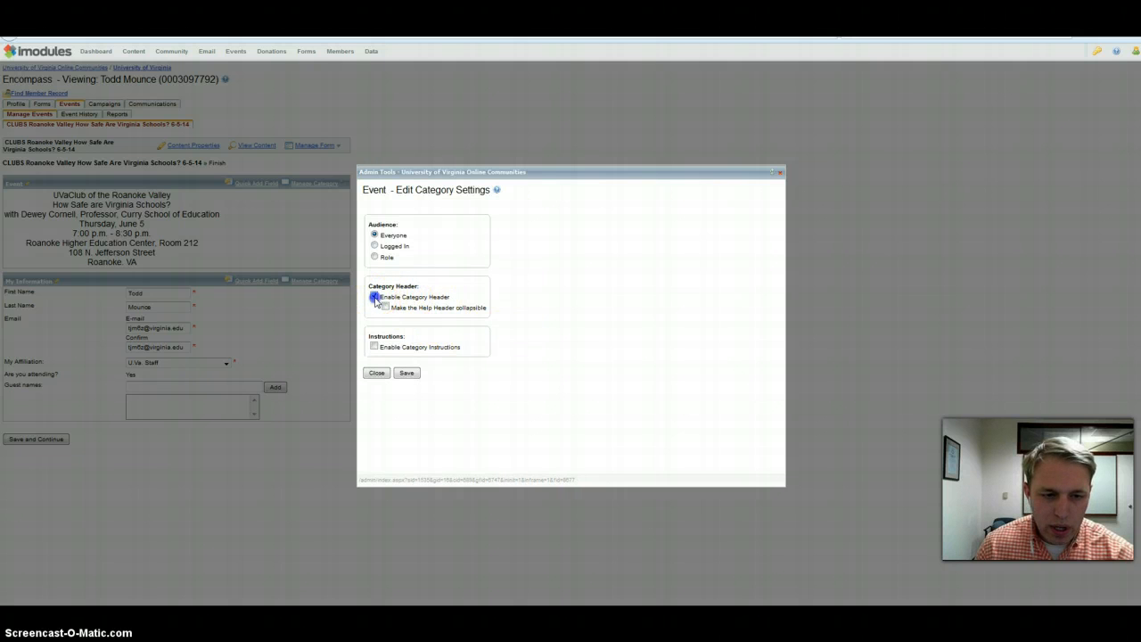
left_click(374, 297)
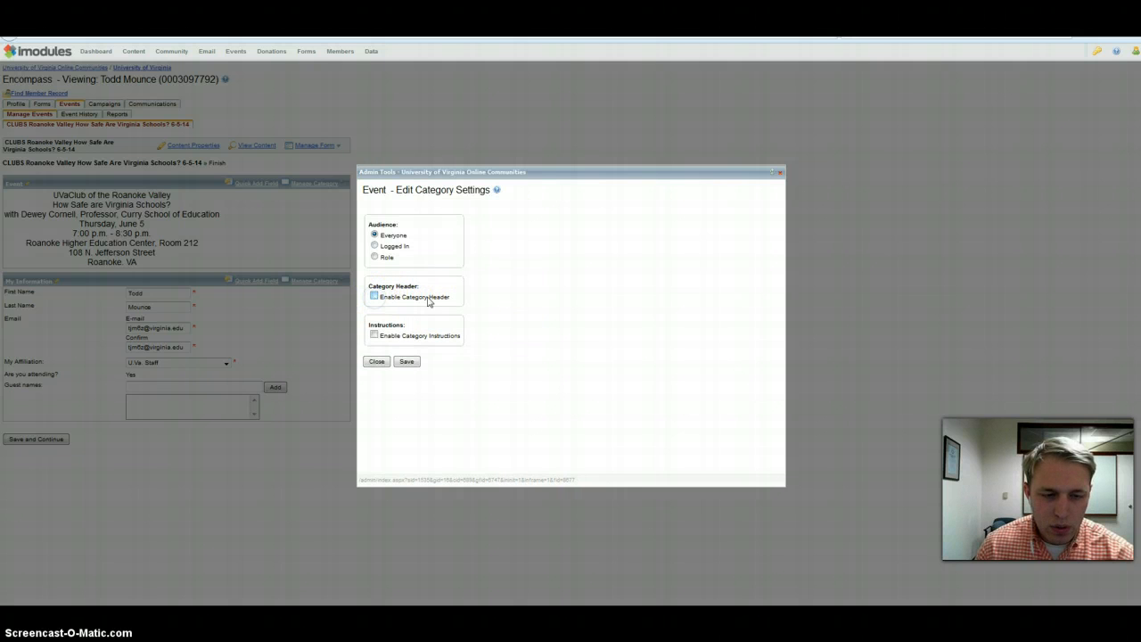
left_click(409, 363)
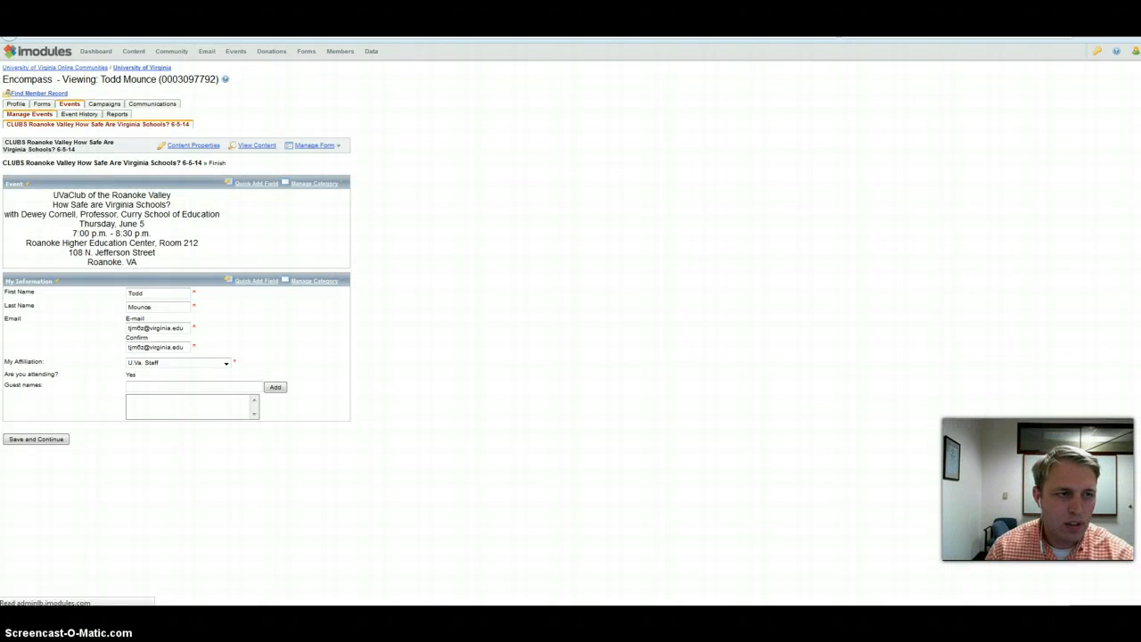
Reload the live form page and check the category headings and the step title above the event details.
left_click(300, 13)
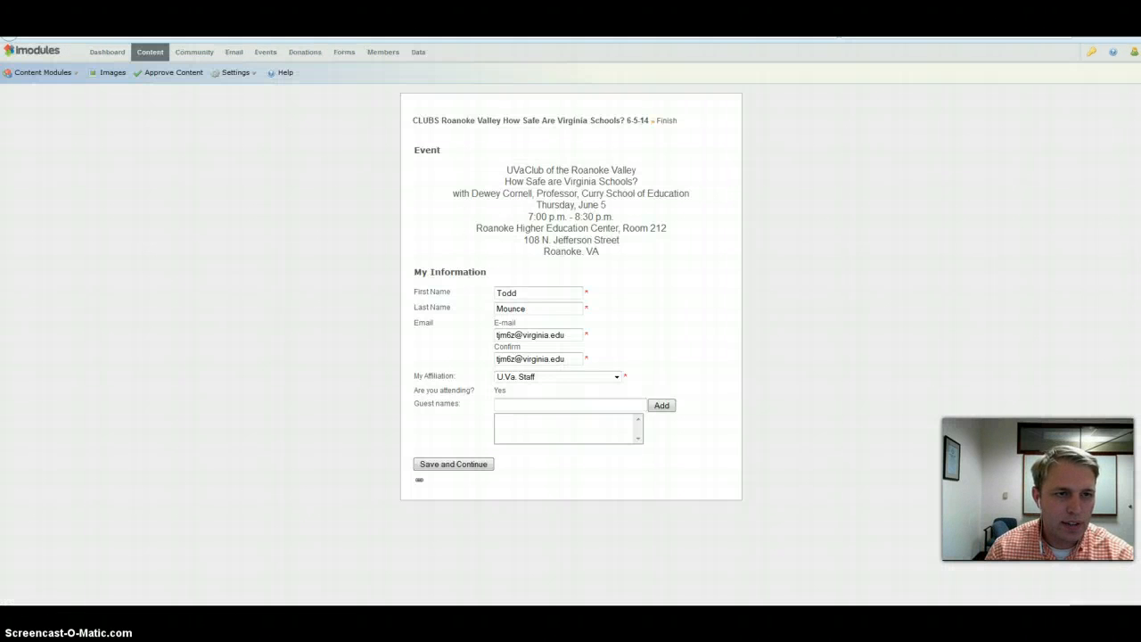
right_click(300, 13)
left_click(311, 24)
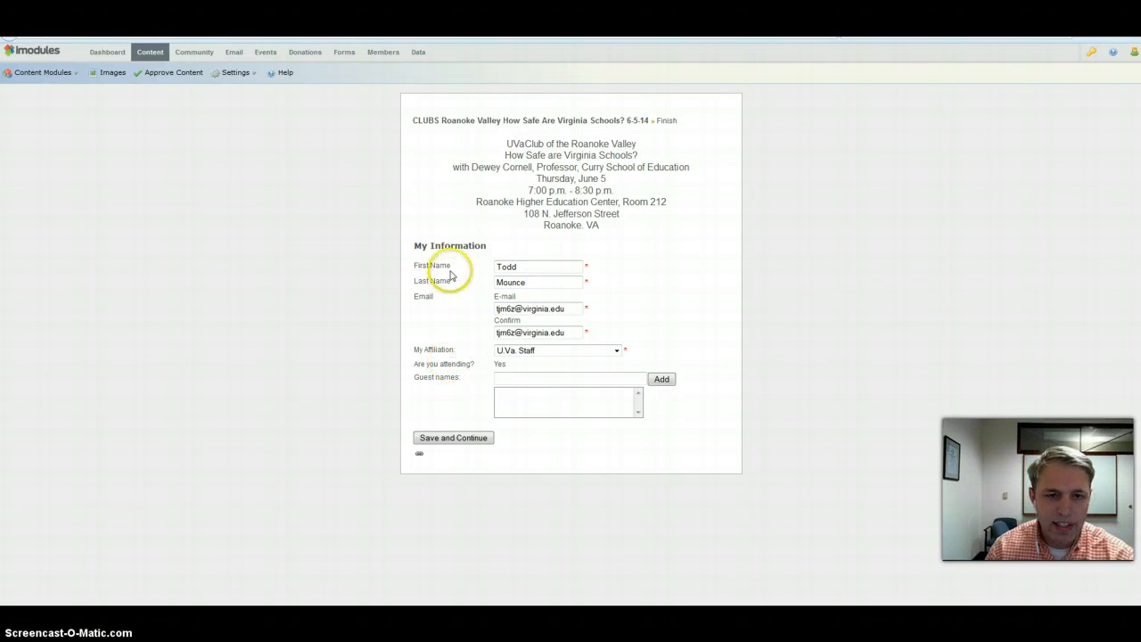
left_click_drag(415, 119, 627, 122)
left_click(623, 121)
left_click(9, 37)
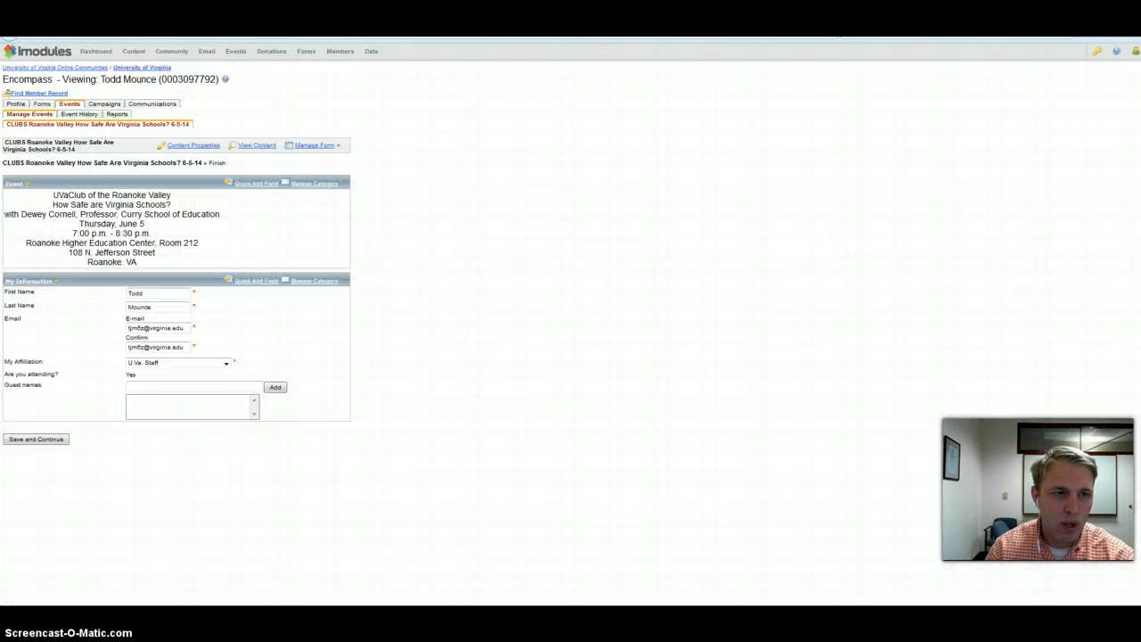
Set the form step's display text to "Registration" and save the step settings.
left_click(323, 145)
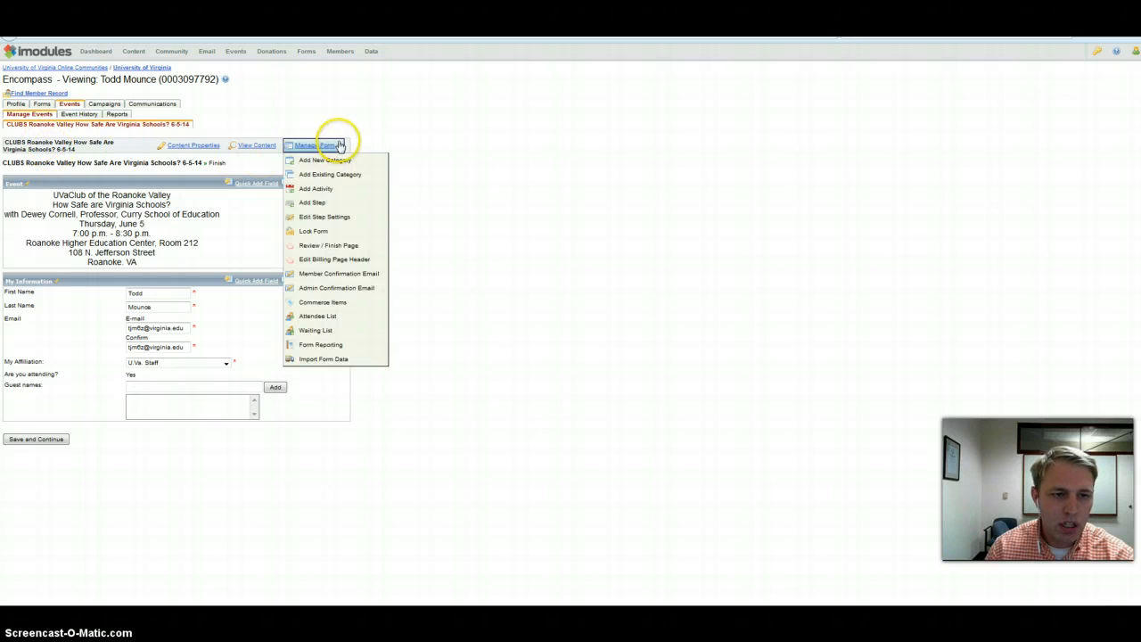
left_click(331, 217)
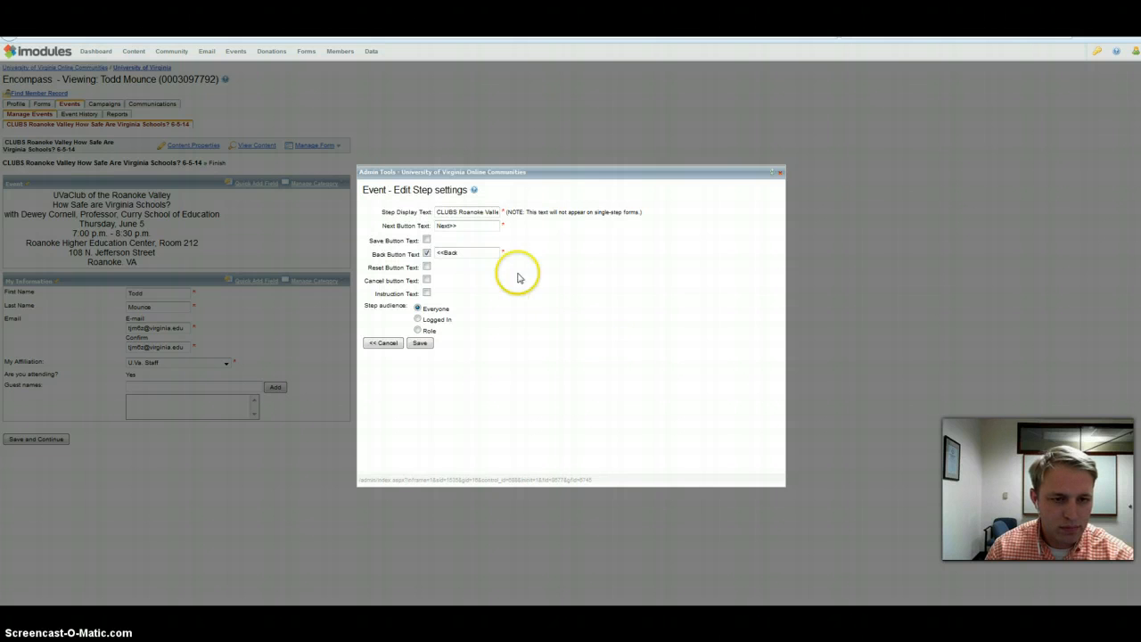
left_click(452, 212)
left_click(491, 171)
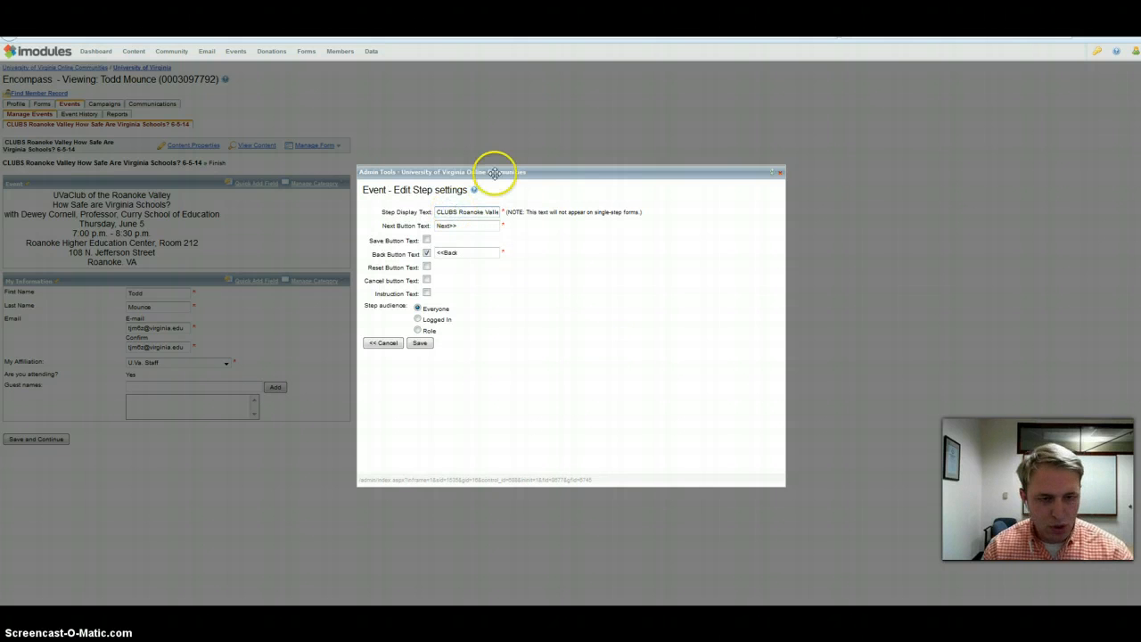
key("ctrl+a")
key("BackSpace")
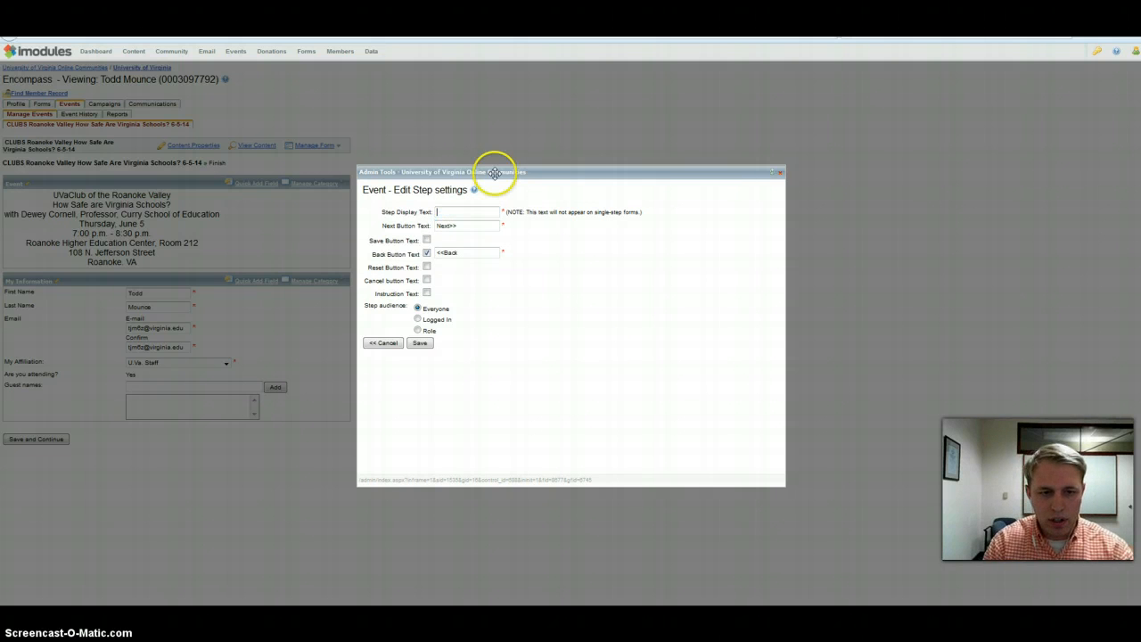
type("Re")
key("Down")
key("Return")
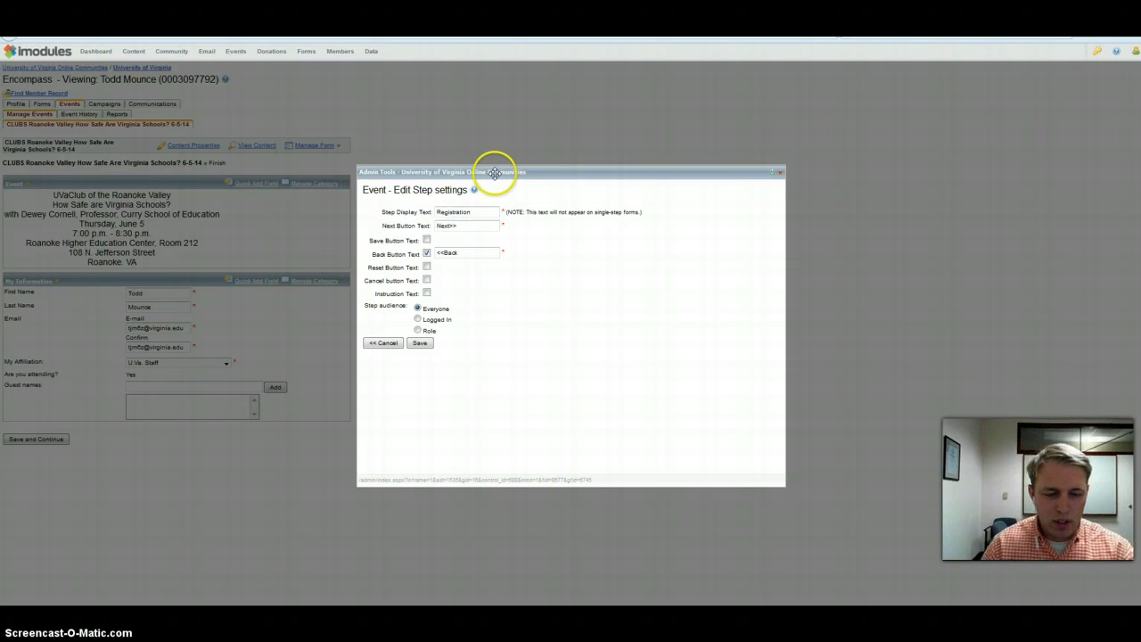
left_click(419, 343)
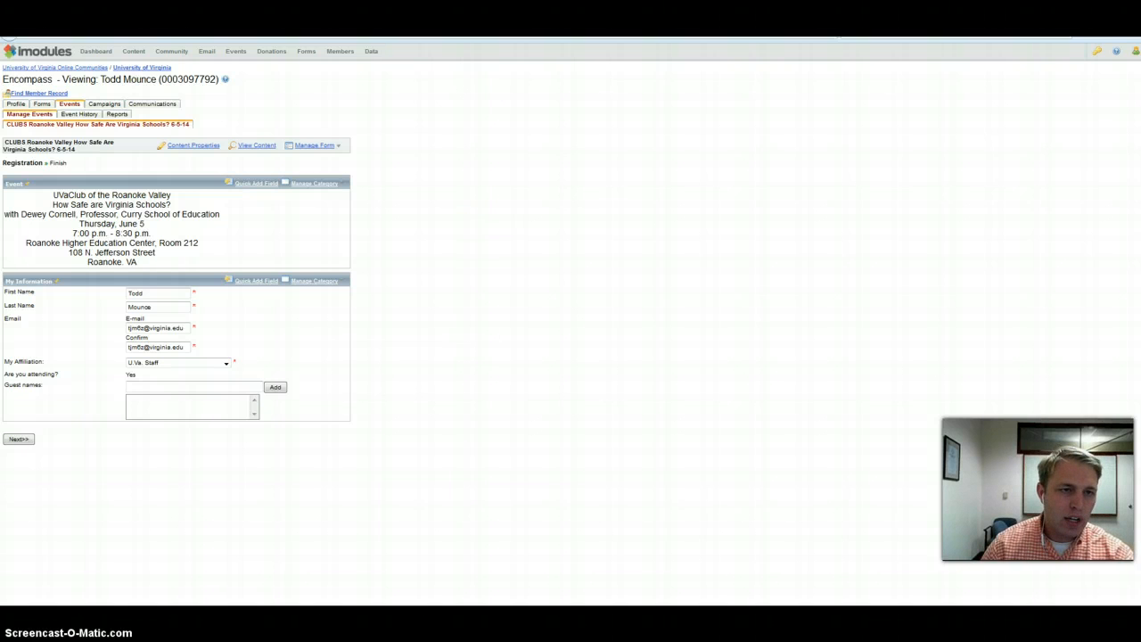
Reload the live form page to check the step title, and close the page.
right_click(263, 11)
left_click(216, 184)
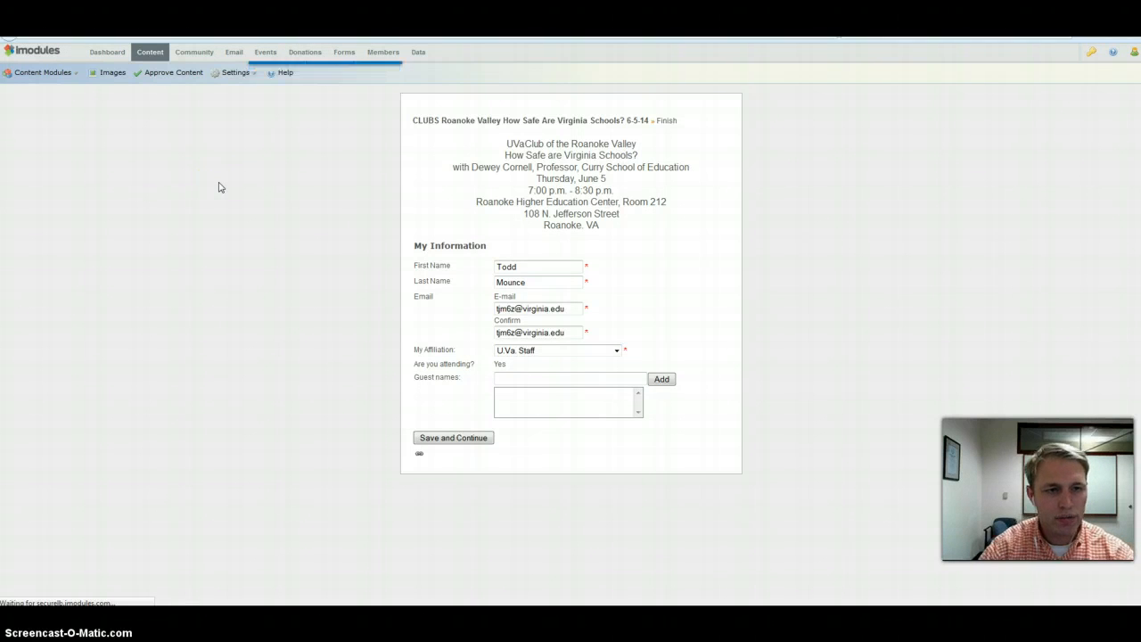
key("ctrl+w")
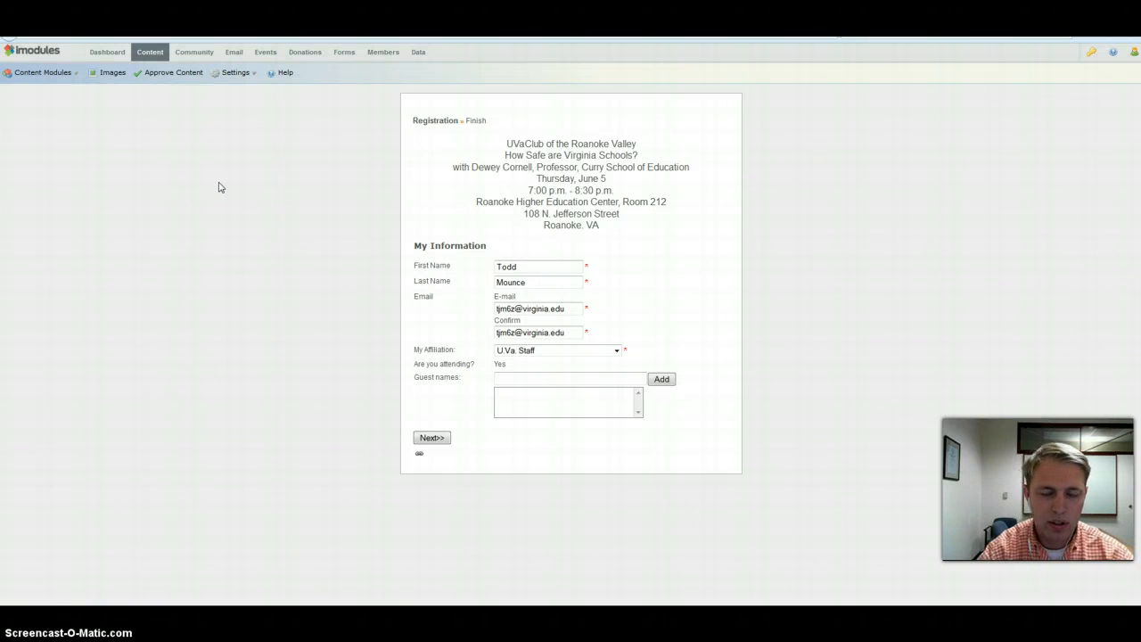
key("ctrl+w")
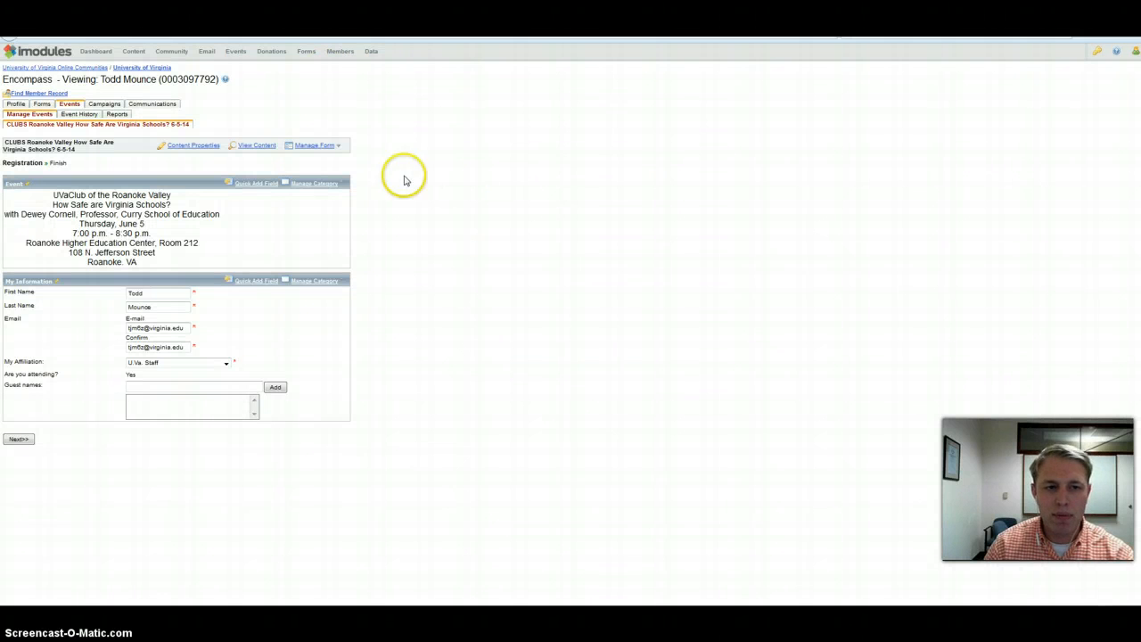
Set the member confirmation email's From Name to "UVaClub of the Roanoke Valley" and its From E-mail to the clubs' shared address.
left_click(335, 148)
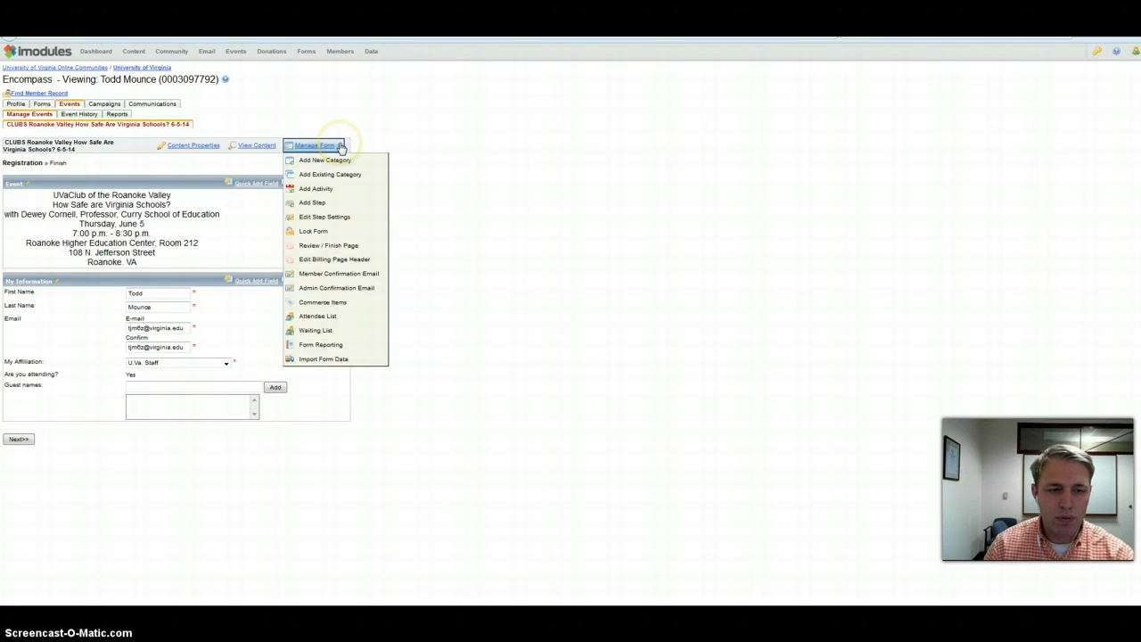
left_click(338, 274)
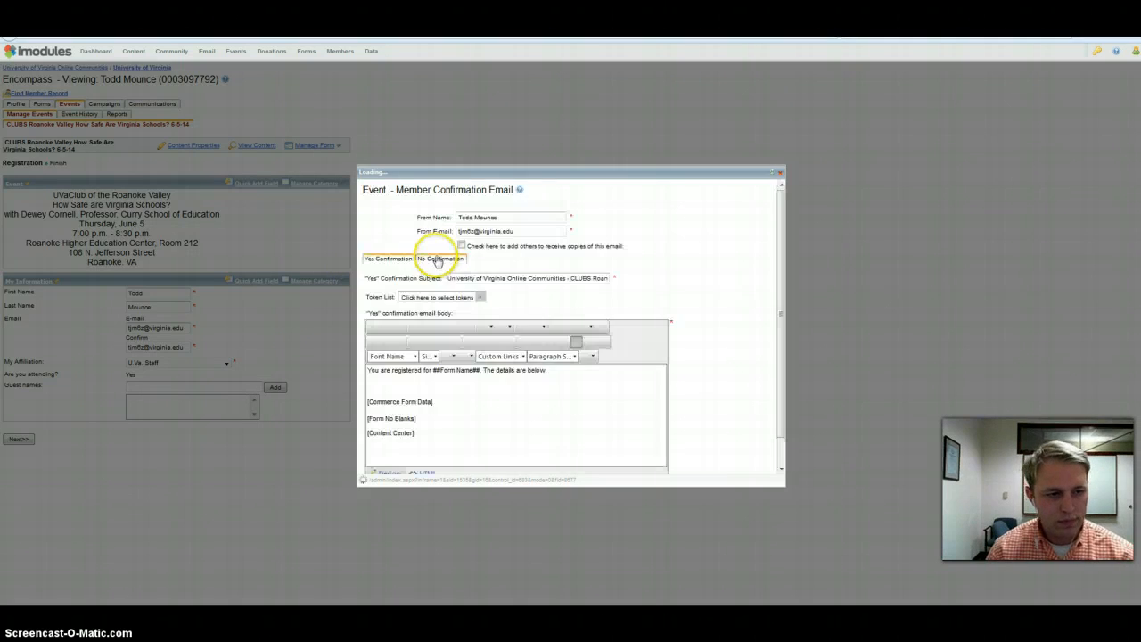
left_click_drag(505, 218, 423, 213)
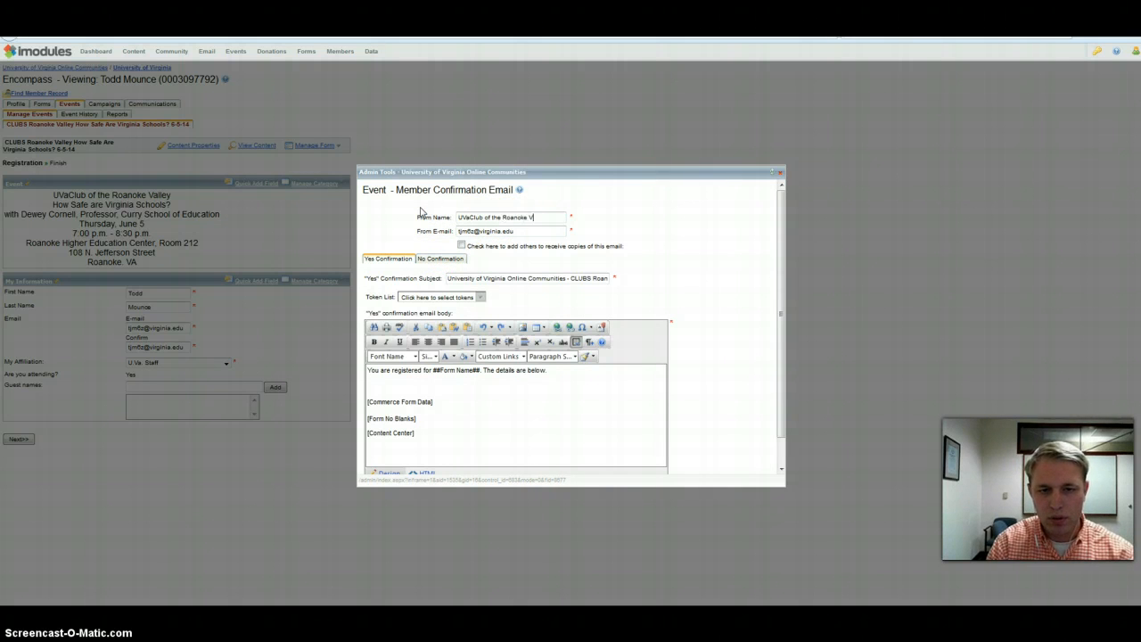
type("UVaClub of the Roanoke Valley")
key("Tab")
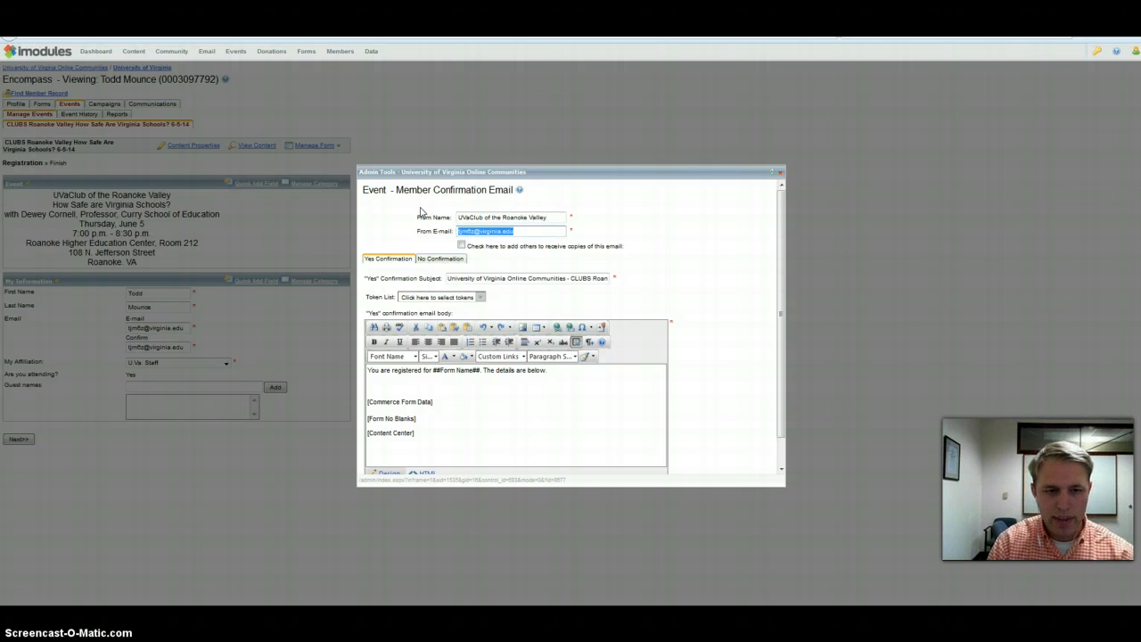
type("uva")
key("Down")
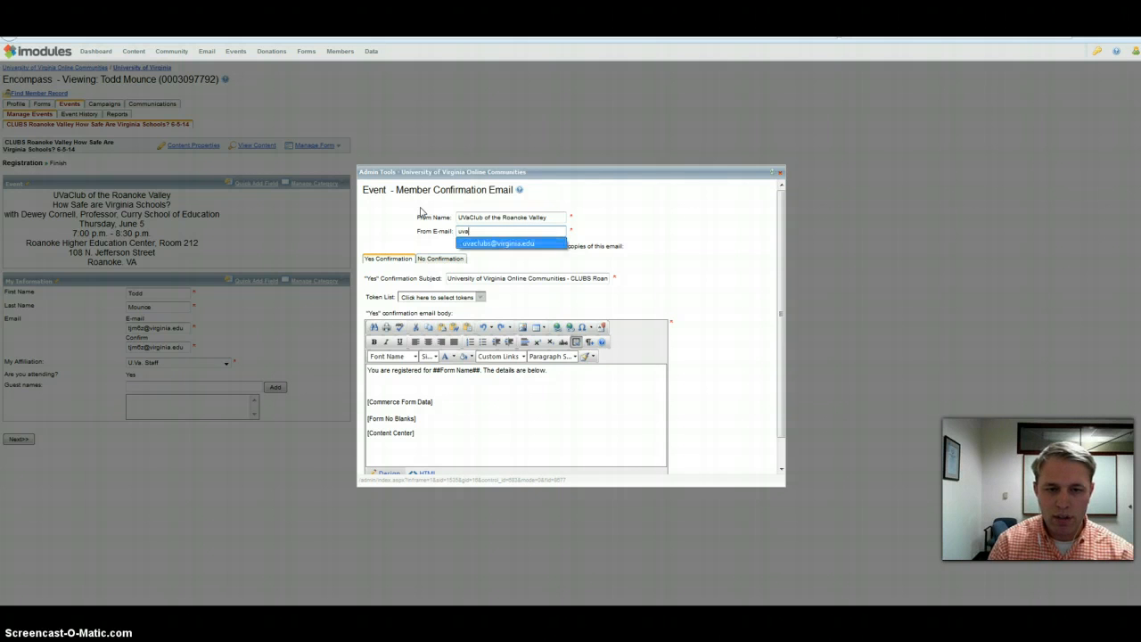
key("Return")
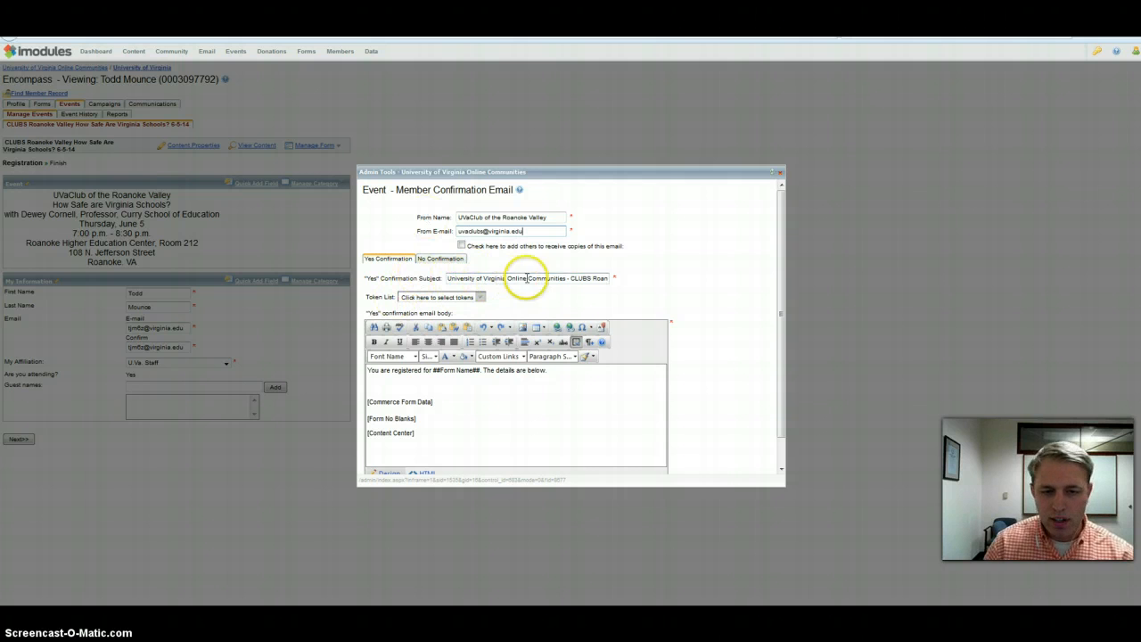
Set the "Yes" confirmation subject to "UVaClub of the Roanoke Valley - How Safe Are Virginia Schools? Confirmation 6-5-14".
left_click_drag(591, 279, 365, 270)
key("BackSpace")
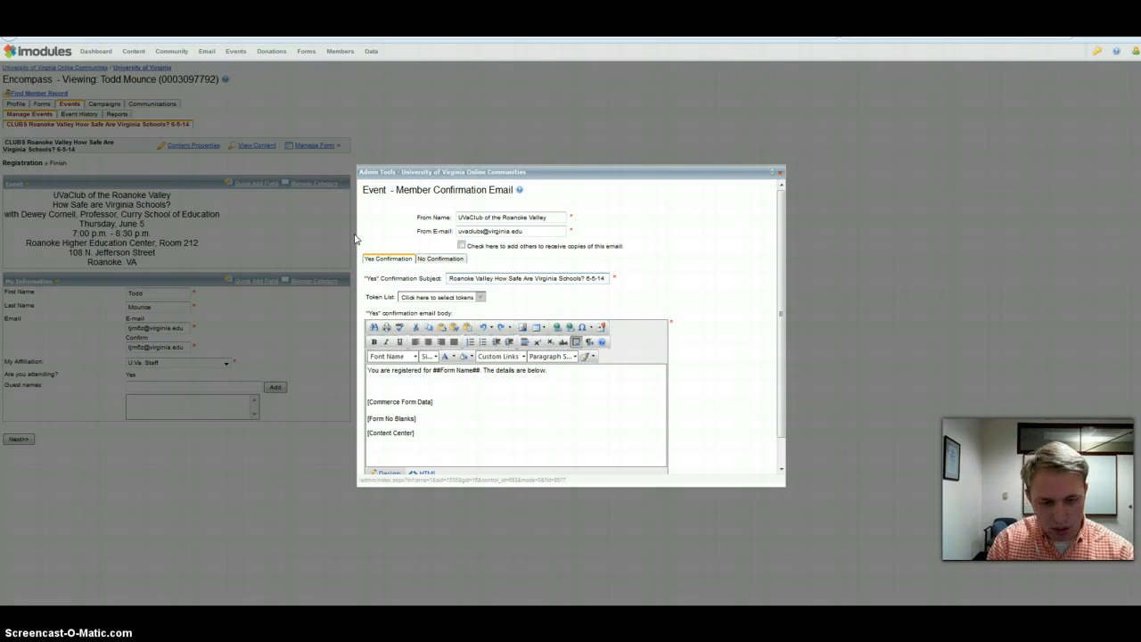
type("UVaClub ")
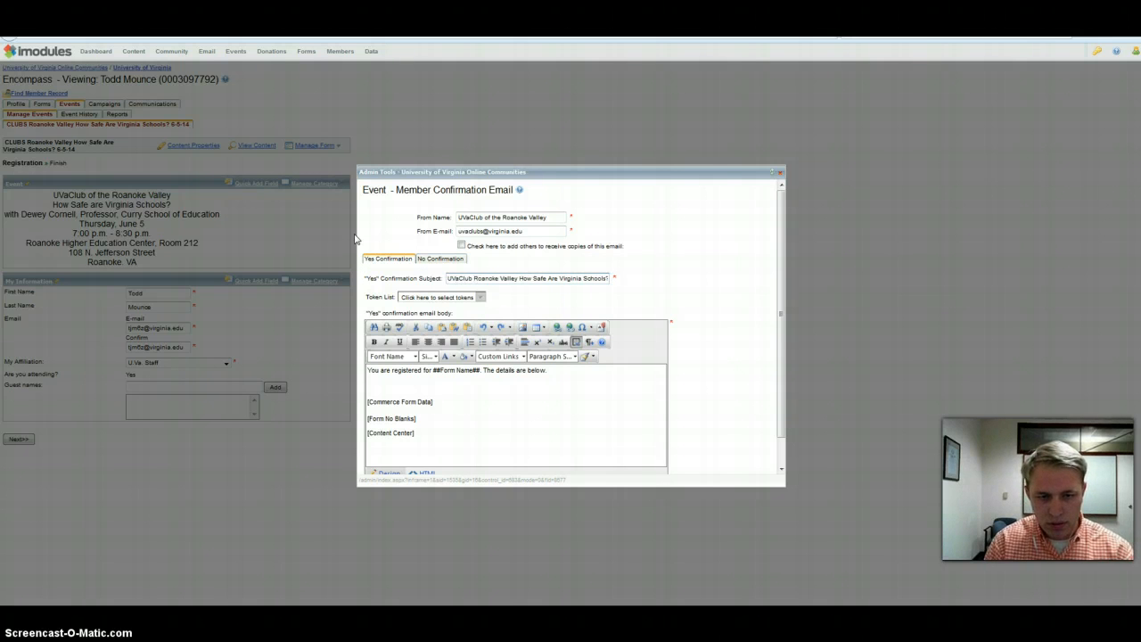
type("of the")
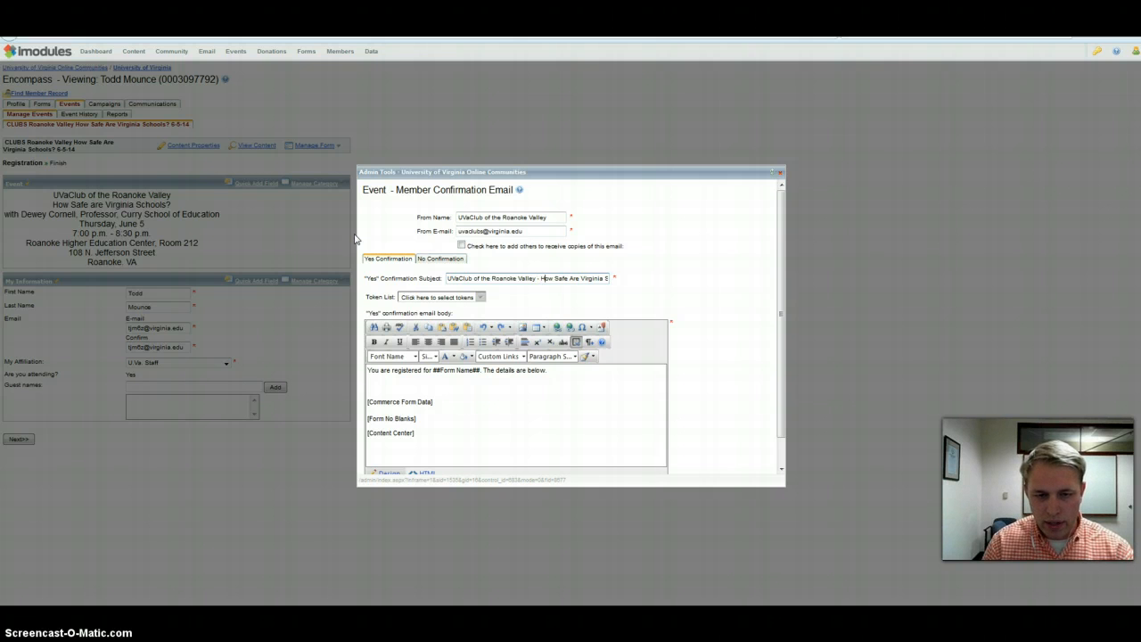
key("End")
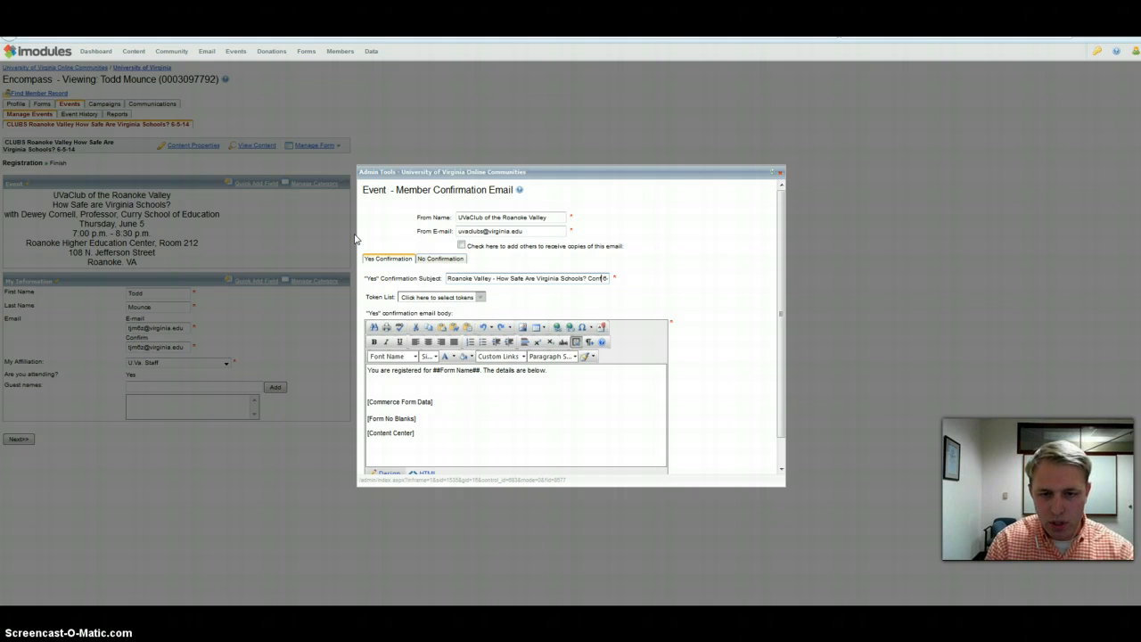
type("irmation")
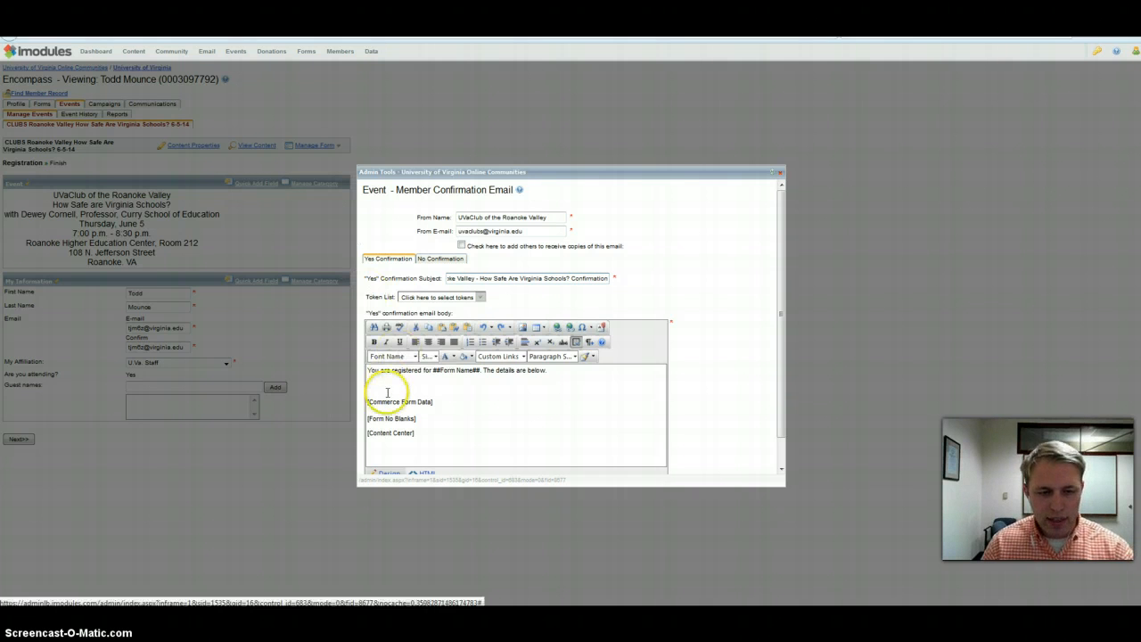
Copy the event's date, time and location lines from the Notepad text into the confirmation email body below the opening sentence, and save the email.
left_click(385, 390)
left_click(241, 604)
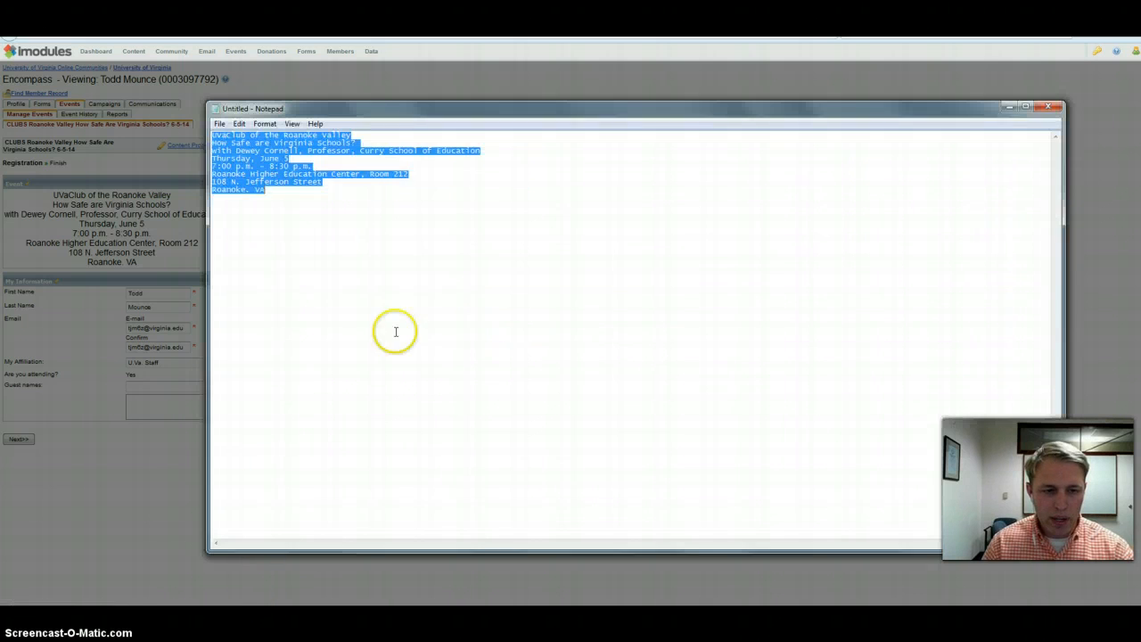
left_click_drag(272, 192, 191, 156)
key("ctrl+c")
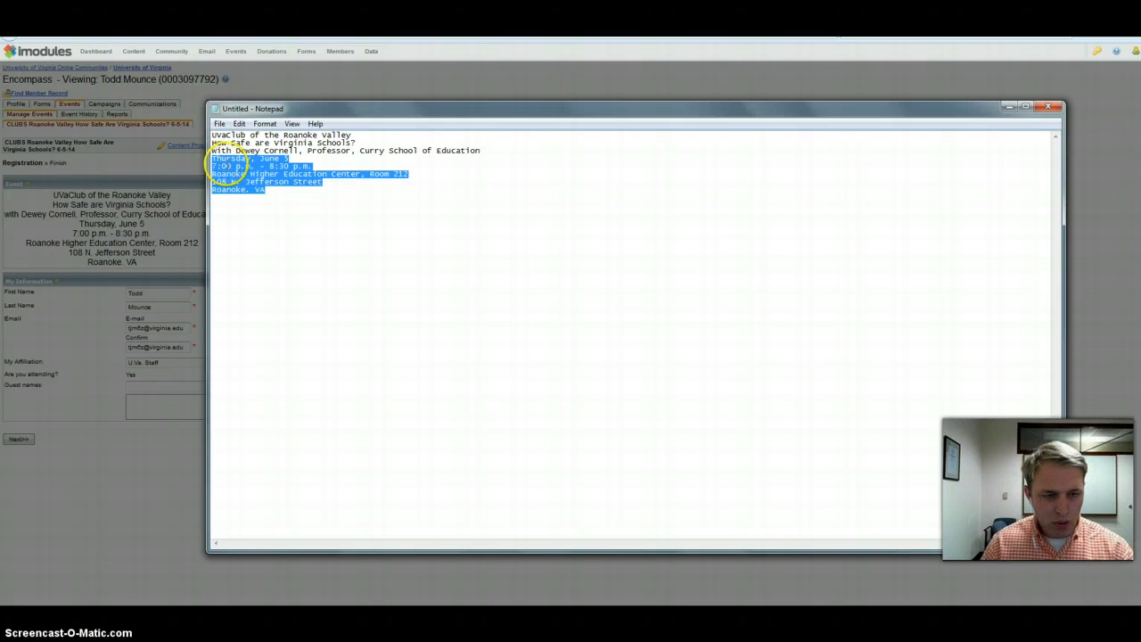
left_click(331, 90)
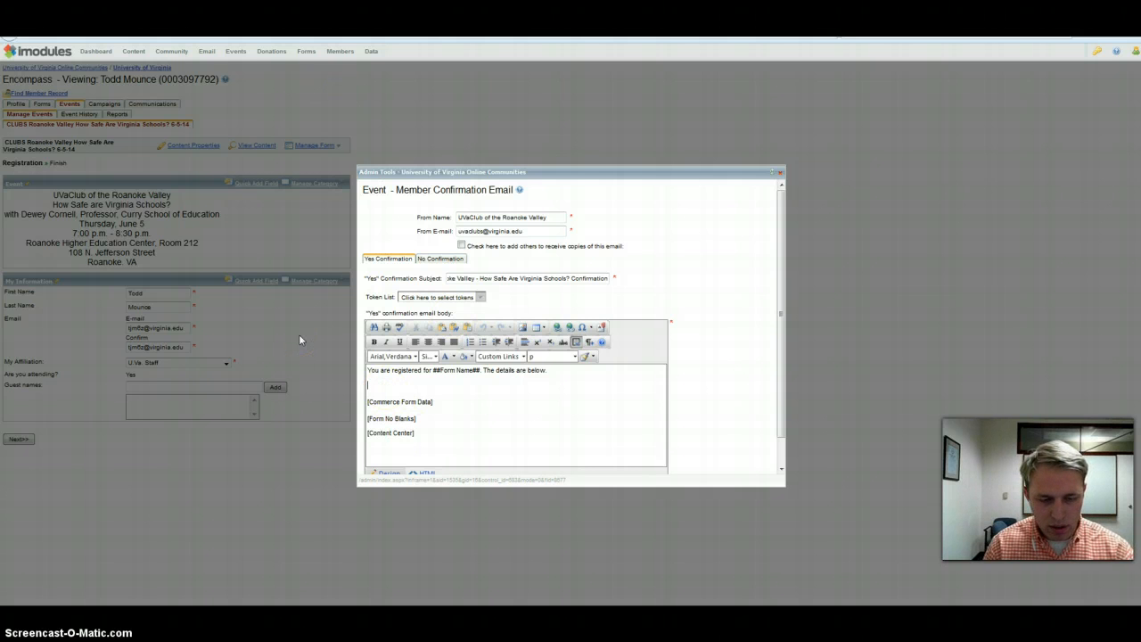
key("ctrl+v")
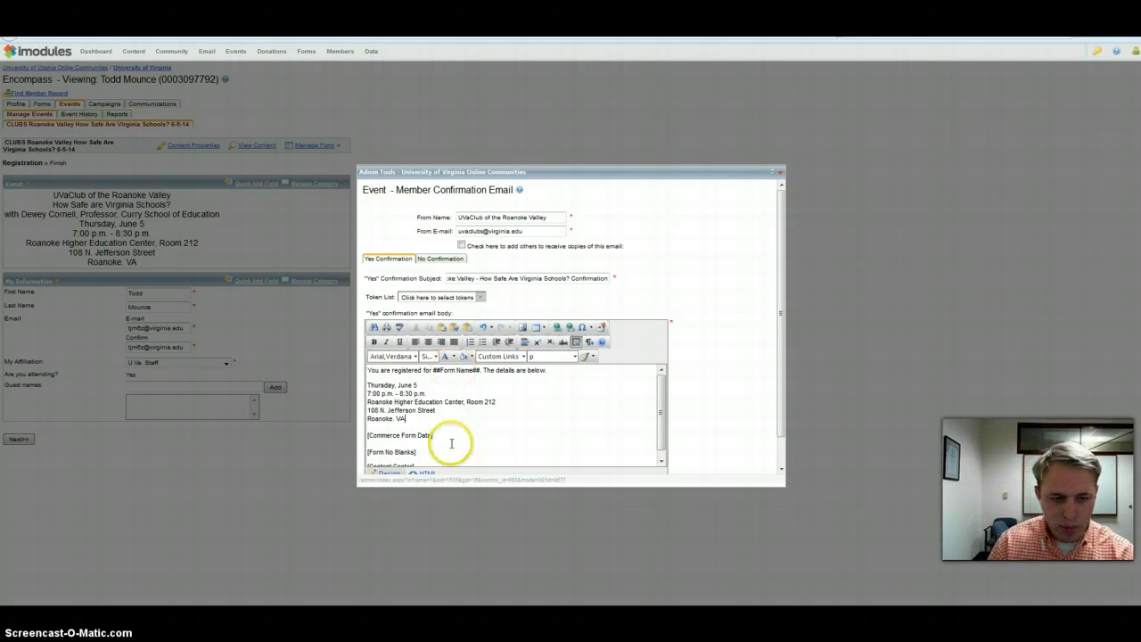
scroll(449, 454, "down", 2)
left_click(424, 463)
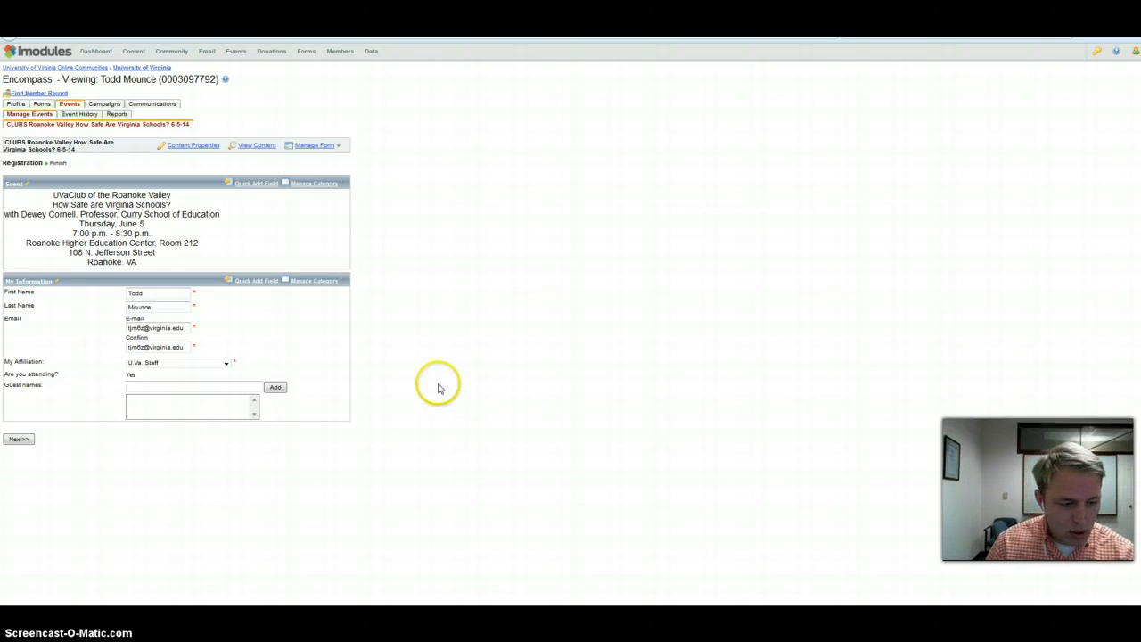
Open the admin confirmation email and set its From Name to "UVaClub of the Roanoke Valley" and From E-mail to the clubs' shared address.
left_click(344, 145)
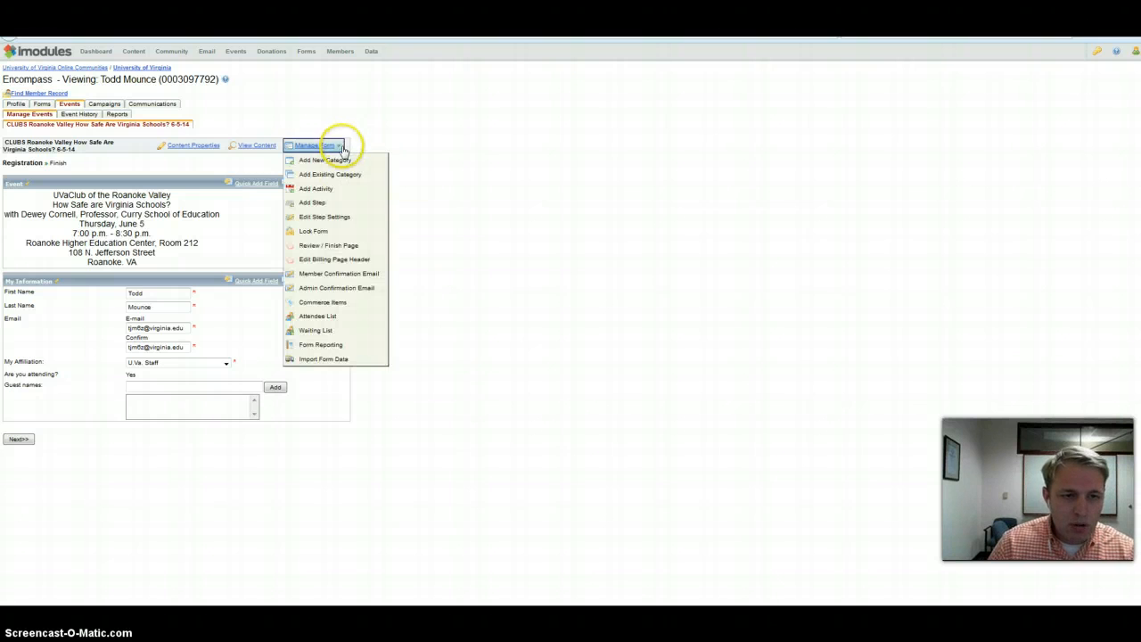
left_click(342, 292)
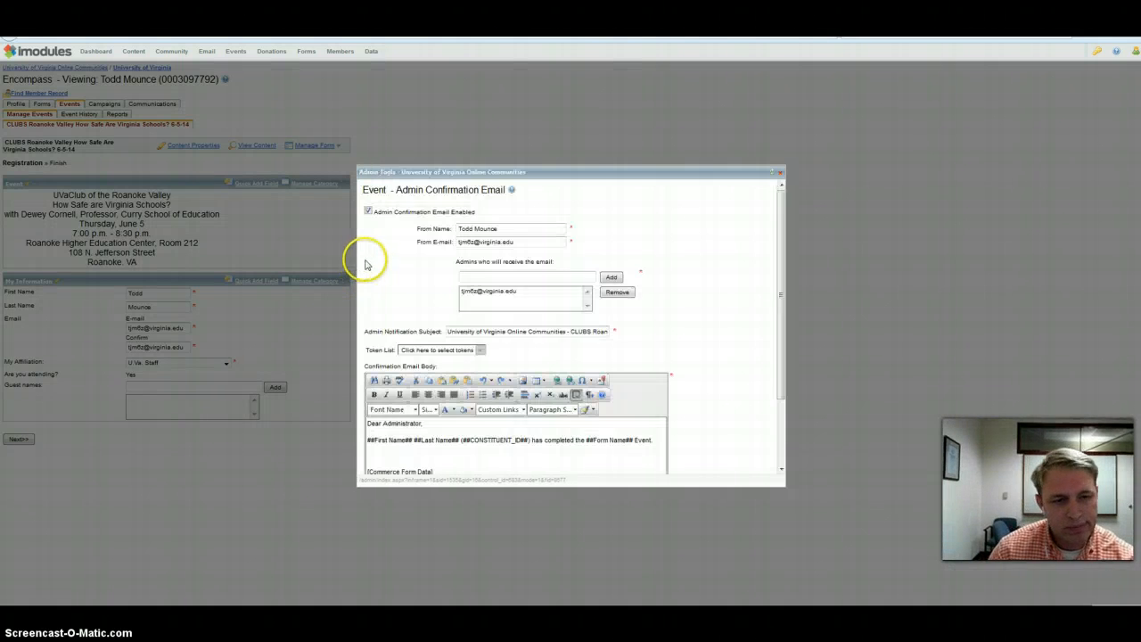
left_click(492, 229)
left_click_drag(491, 230, 386, 238)
type("UVaClub of the Roanoke Valley")
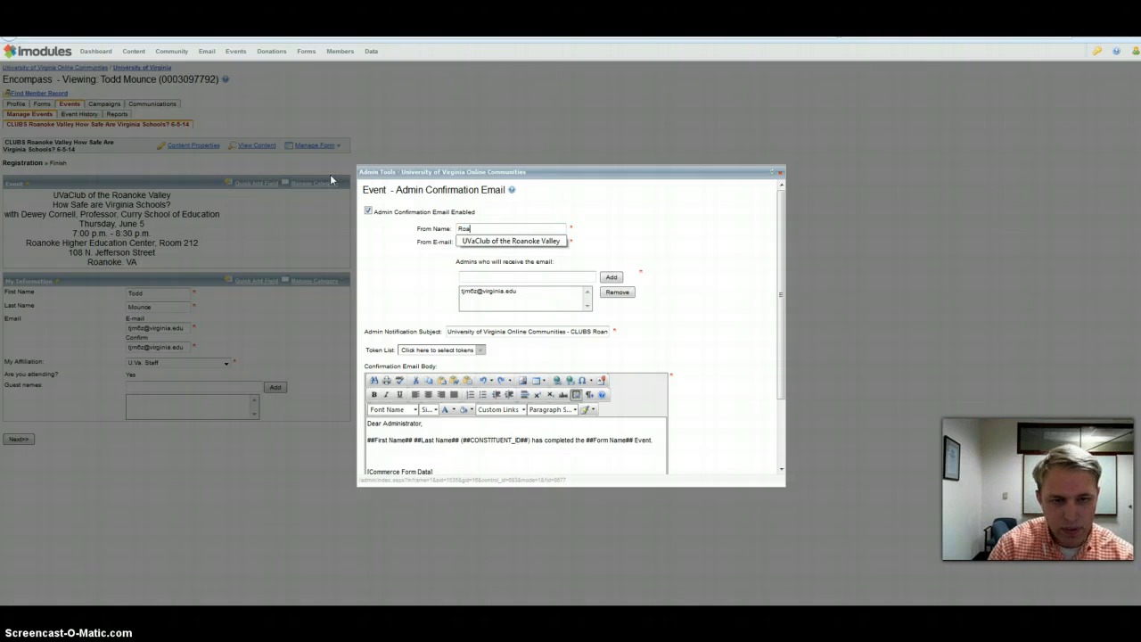
key("Down")
key("Return")
key("Tab")
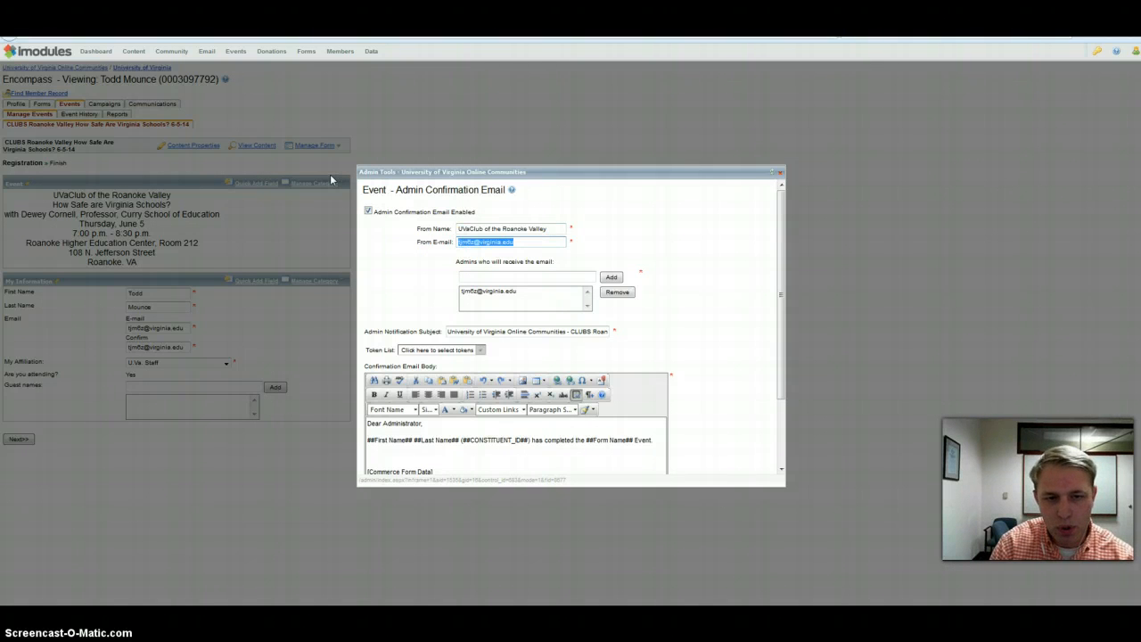
type("uva")
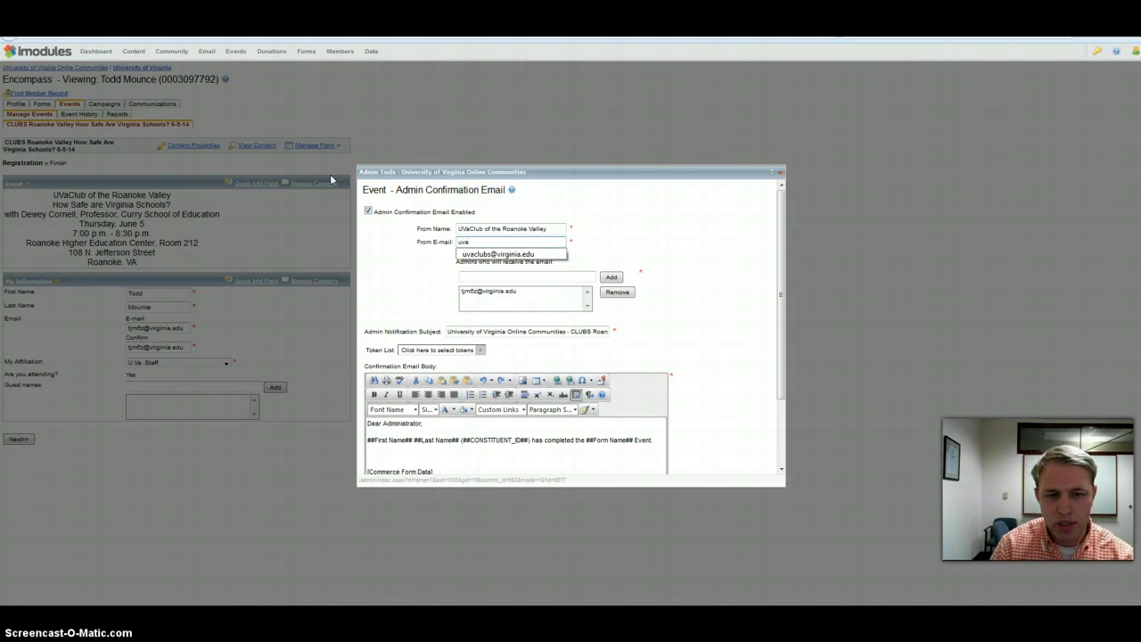
key("Down")
key("Return")
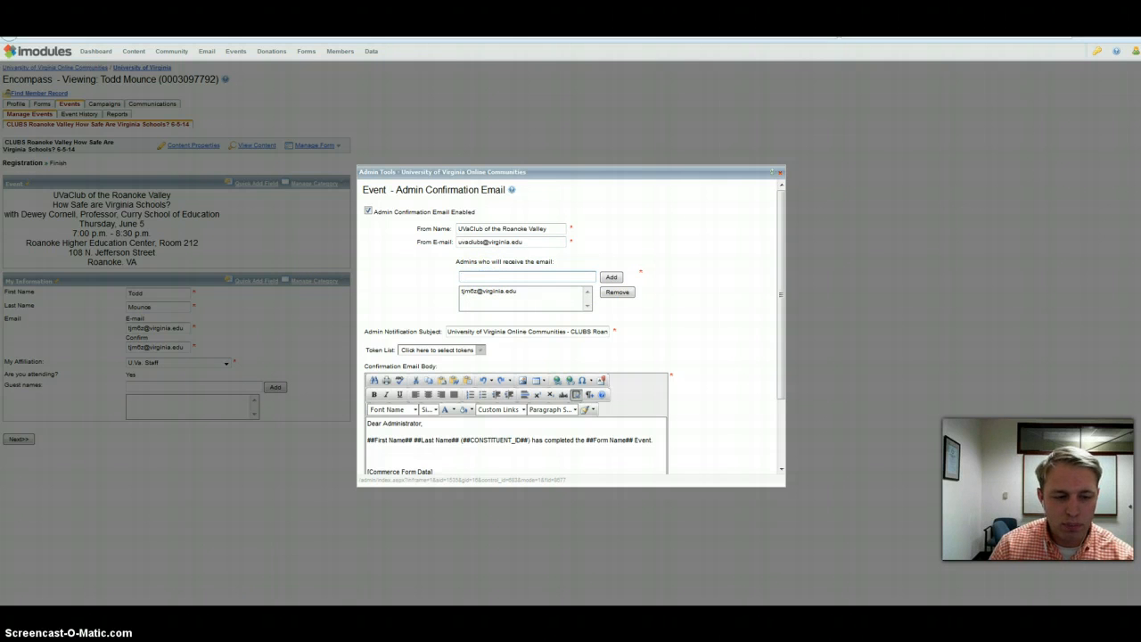
Copy the event contact's e-mail address from the event request submission message.
left_click(223, 529)
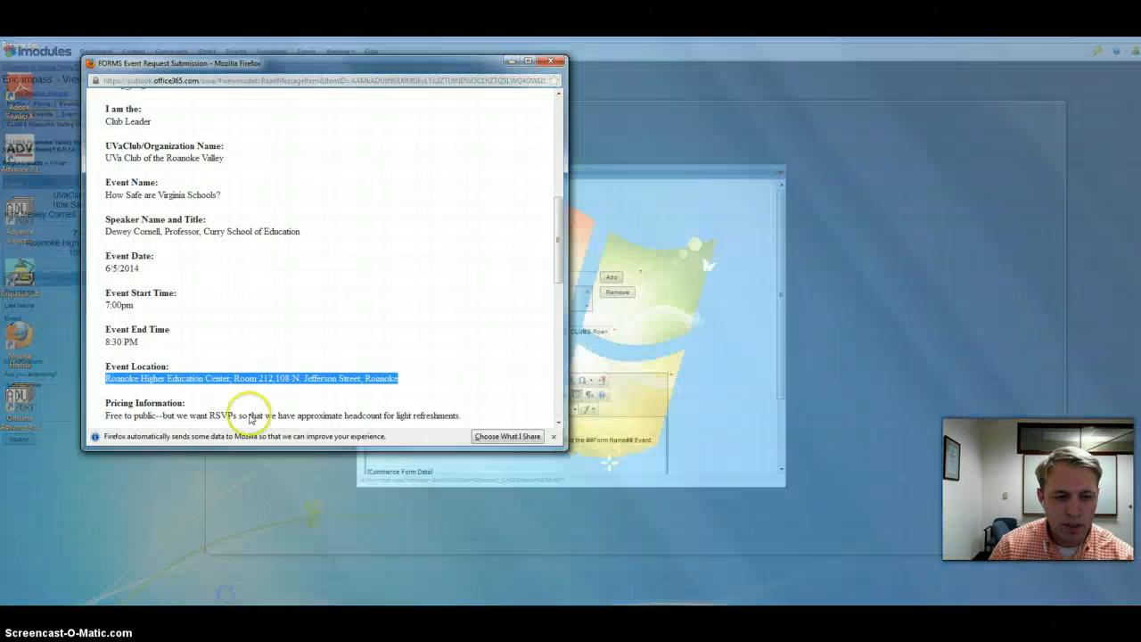
left_click(212, 242)
scroll(241, 275, "down", 10)
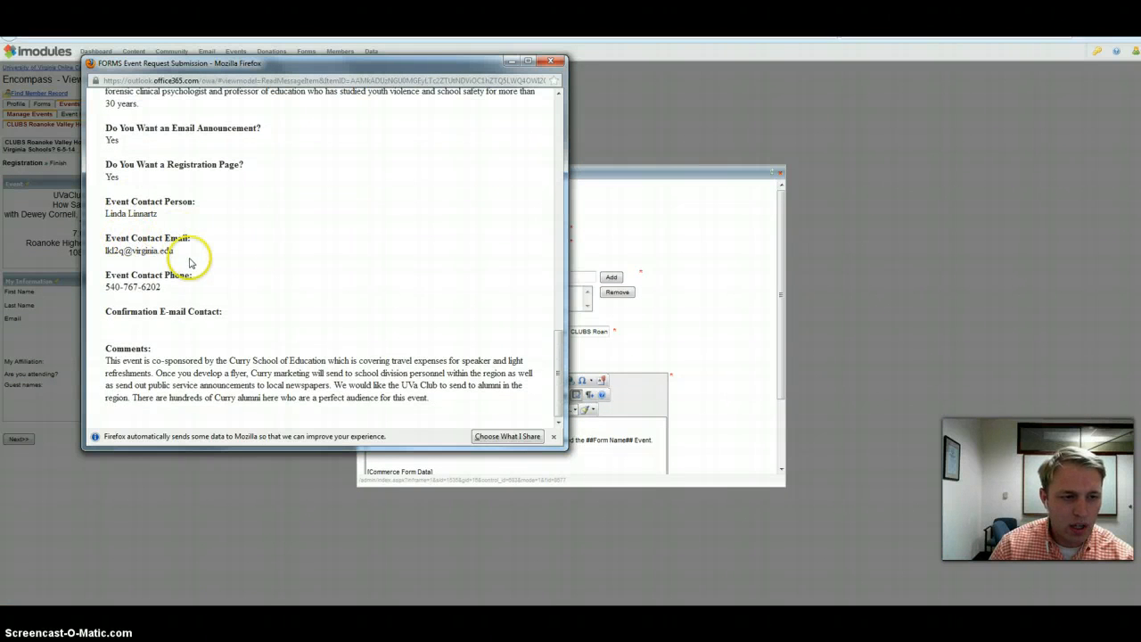
left_click_drag(173, 252, 137, 252)
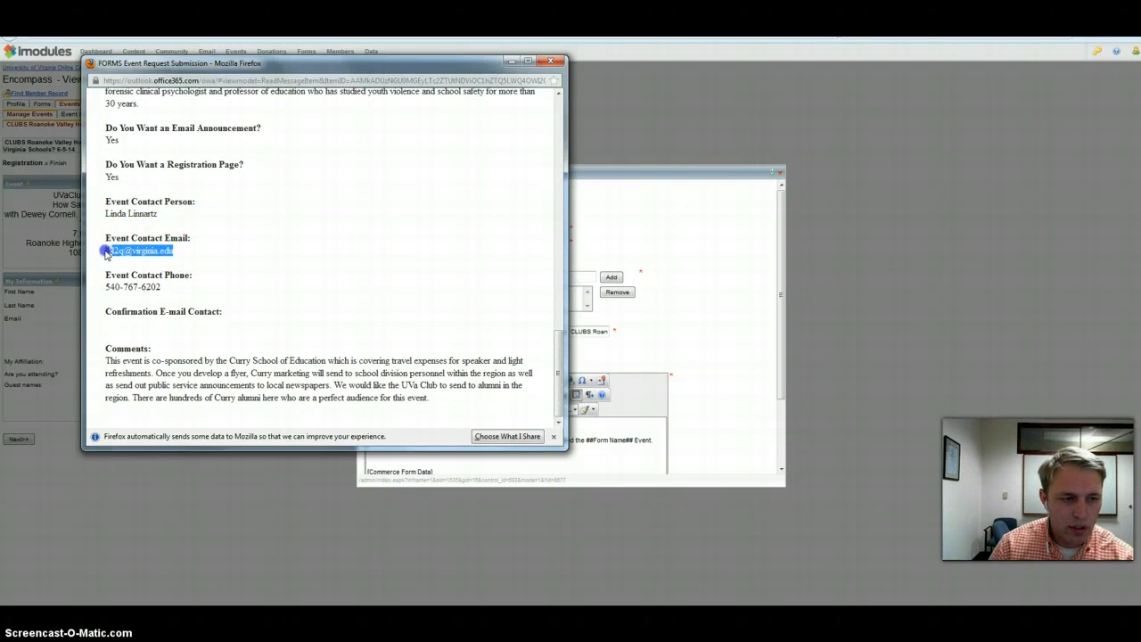
right_click(139, 251)
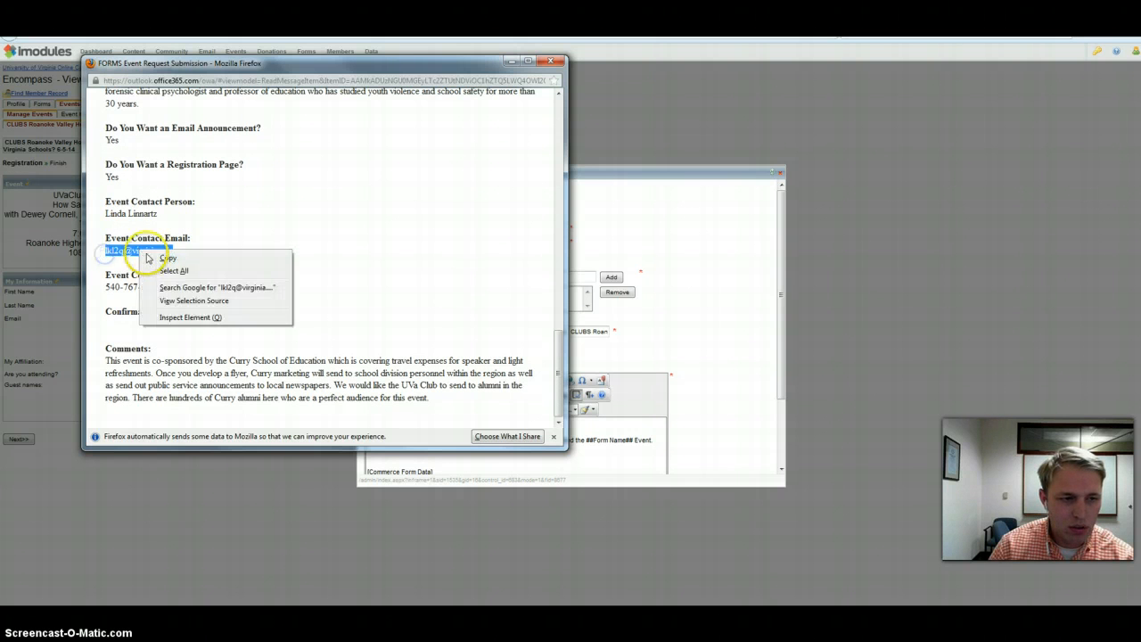
left_click(151, 256)
Add the copied contact e-mail to the admins who will receive the email, and remove the original recipient.
left_click(497, 306)
left_click(493, 279)
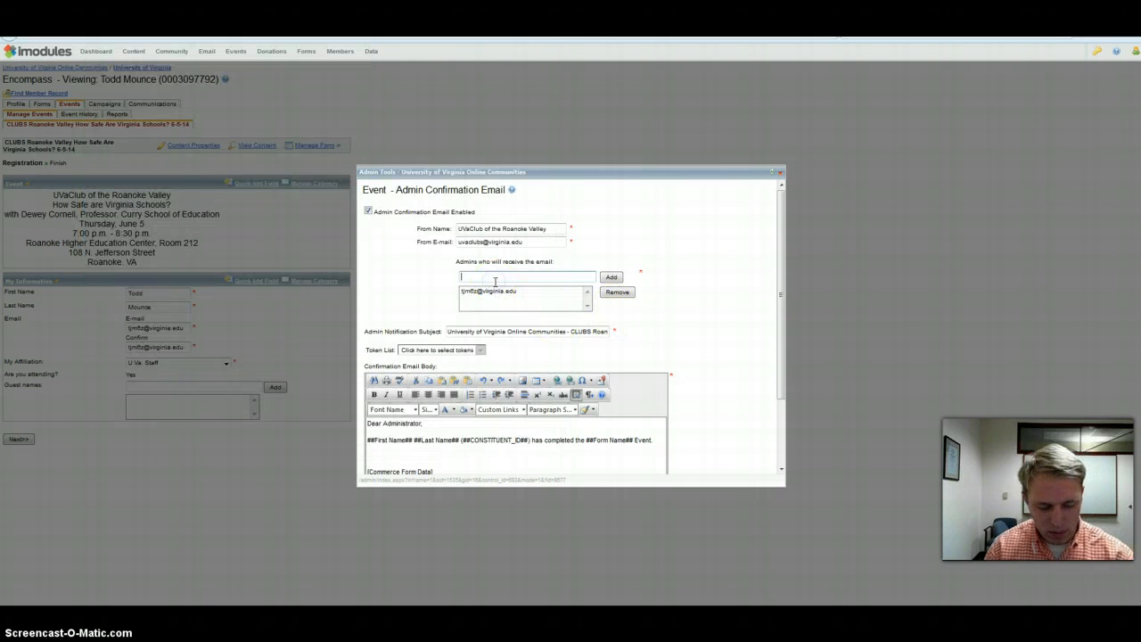
key("ctrl+v")
left_click(612, 278)
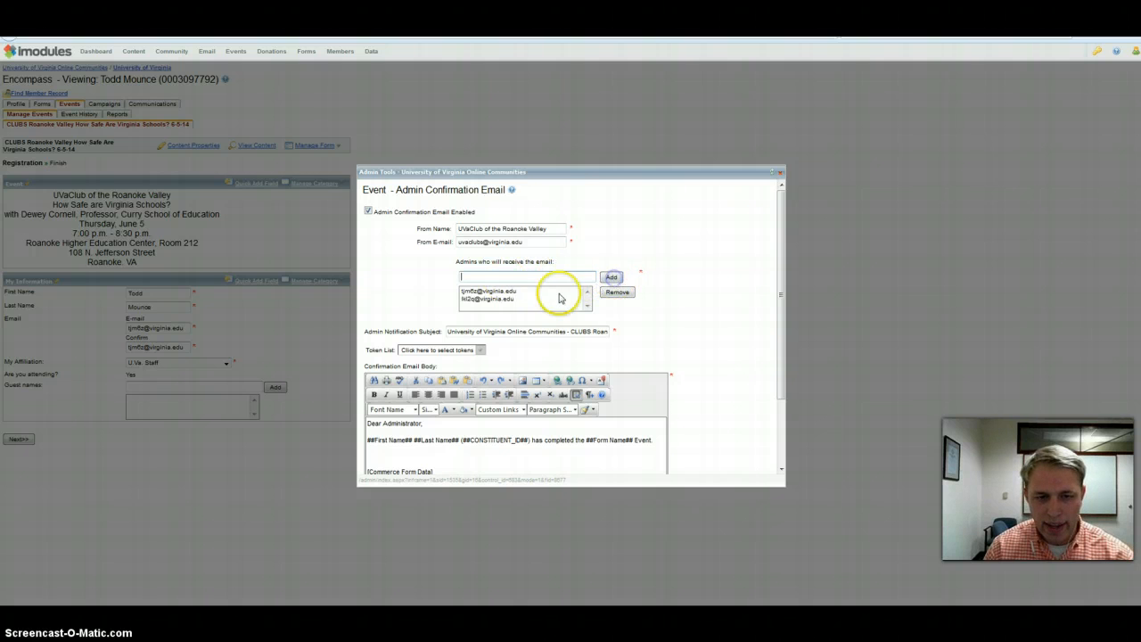
left_click(506, 292)
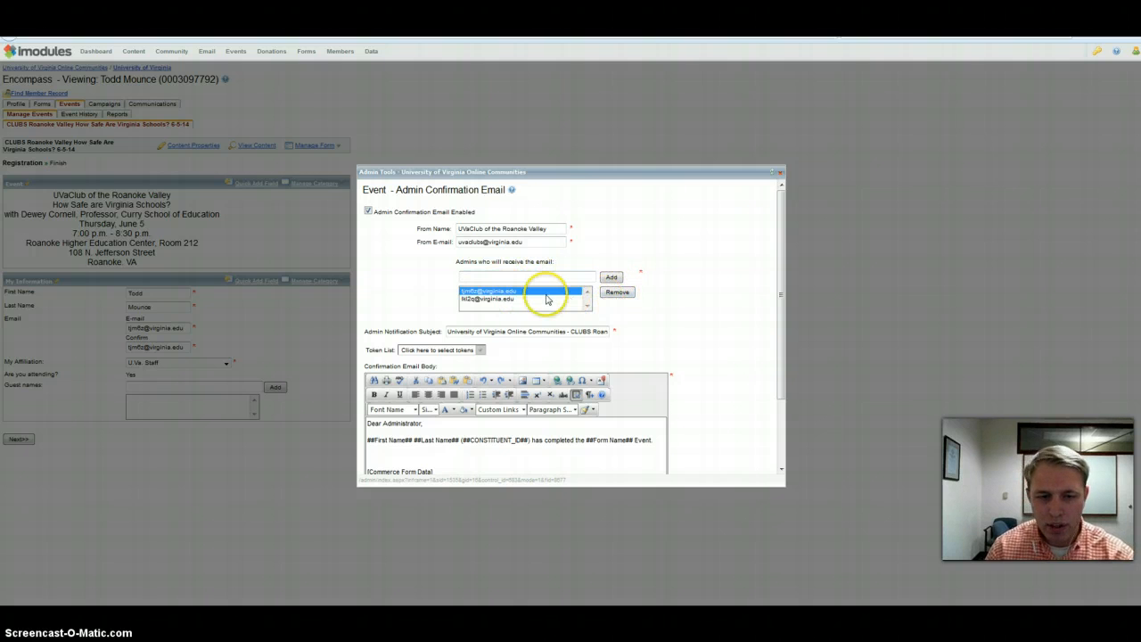
left_click(615, 293)
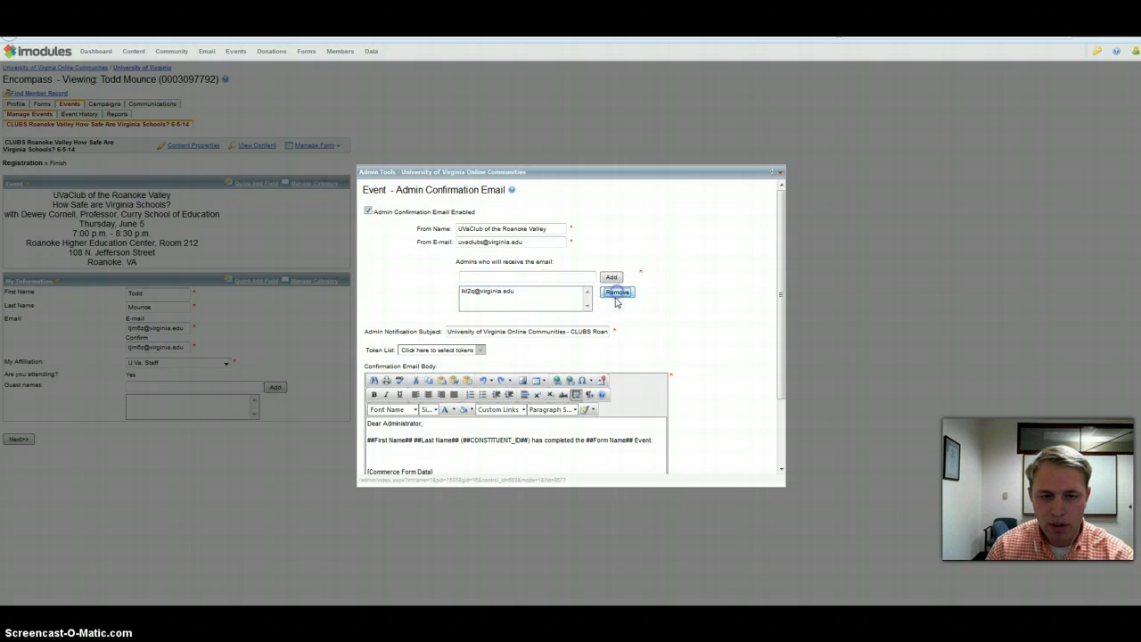
Set the admin notification subject to "UVaClub of the Roanoke Valley - How Safe Are Virginia Schools? Registration" and save the admin confirmation email.
left_click(568, 331)
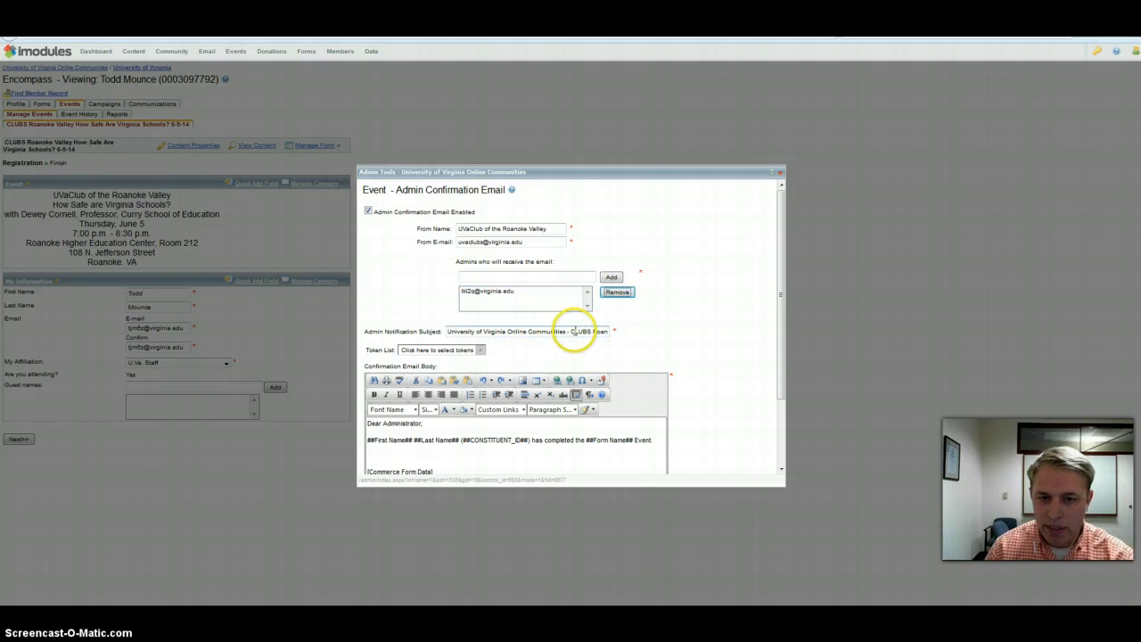
type("-")
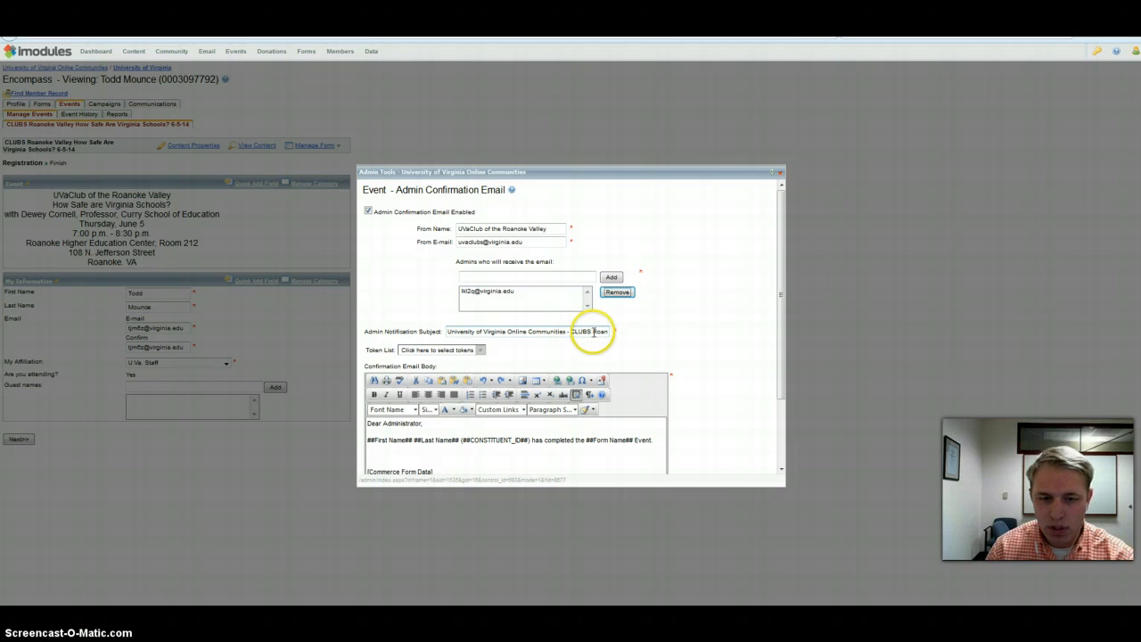
left_click_drag(595, 331, 354, 294)
key("BackSpace")
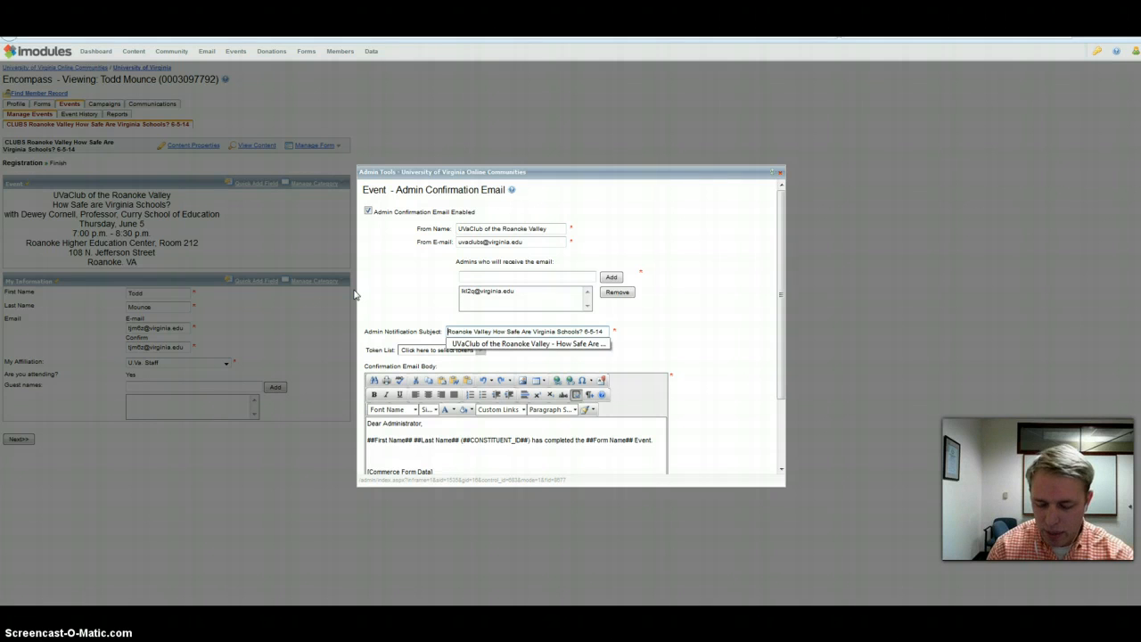
key("Down")
key("Return")
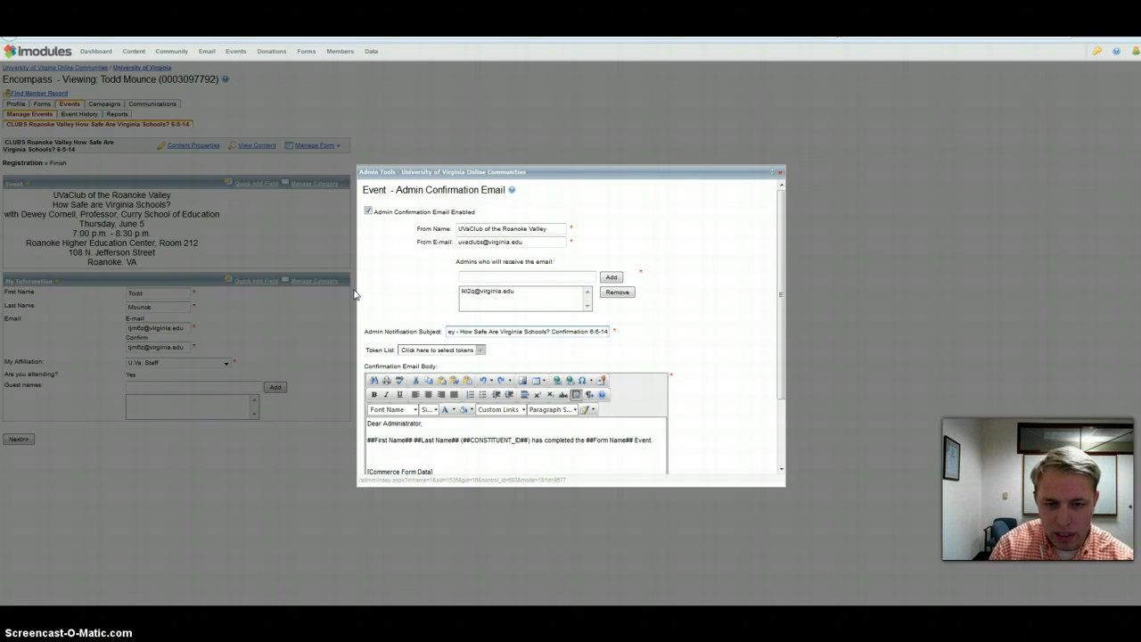
key("BackSpace")
key("BackSpace")
key("BackSpace")
key("BackSpace")
key("BackSpace")
key("BackSpace")
key("BackSpace")
key("BackSpace")
key("BackSpace")
key("BackSpace")
key("BackSpace")
key("BackSpace")
key("BackSpace")
key("BackSpace")
key("BackSpace")
key("BackSpace")
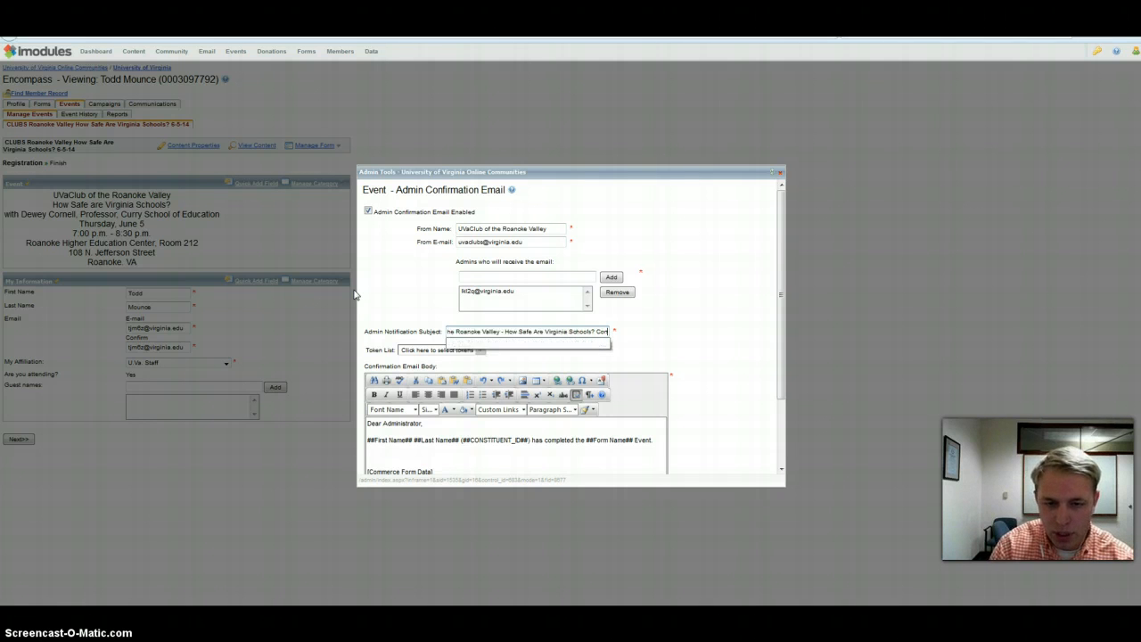
key("BackSpace")
key("BackSpace")
key("BackSpace")
type("Regi")
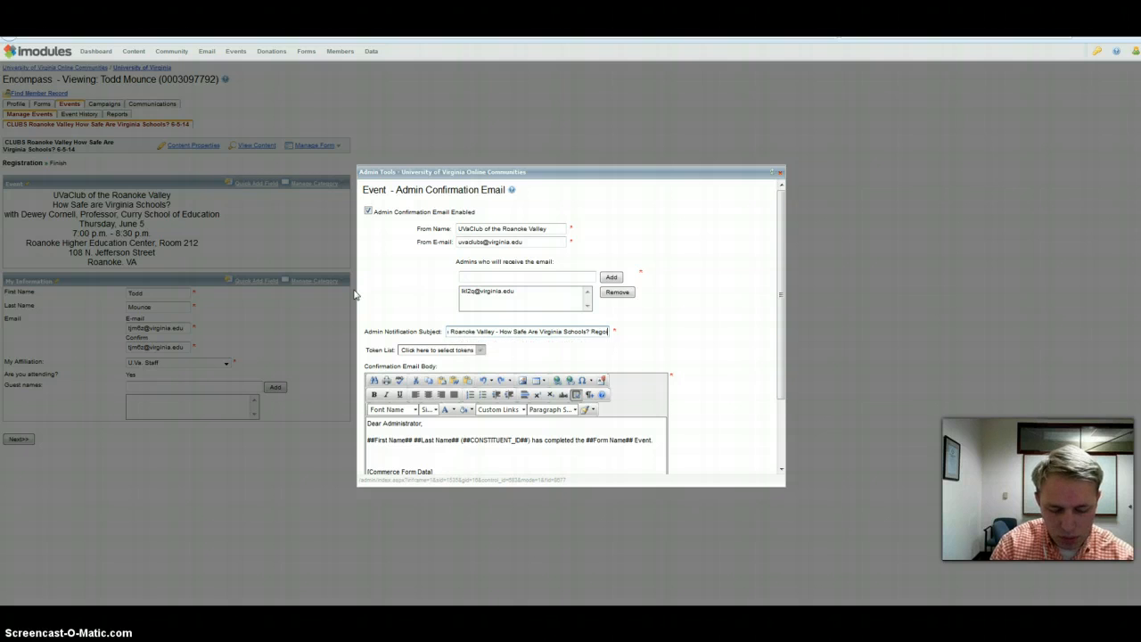
type("stration")
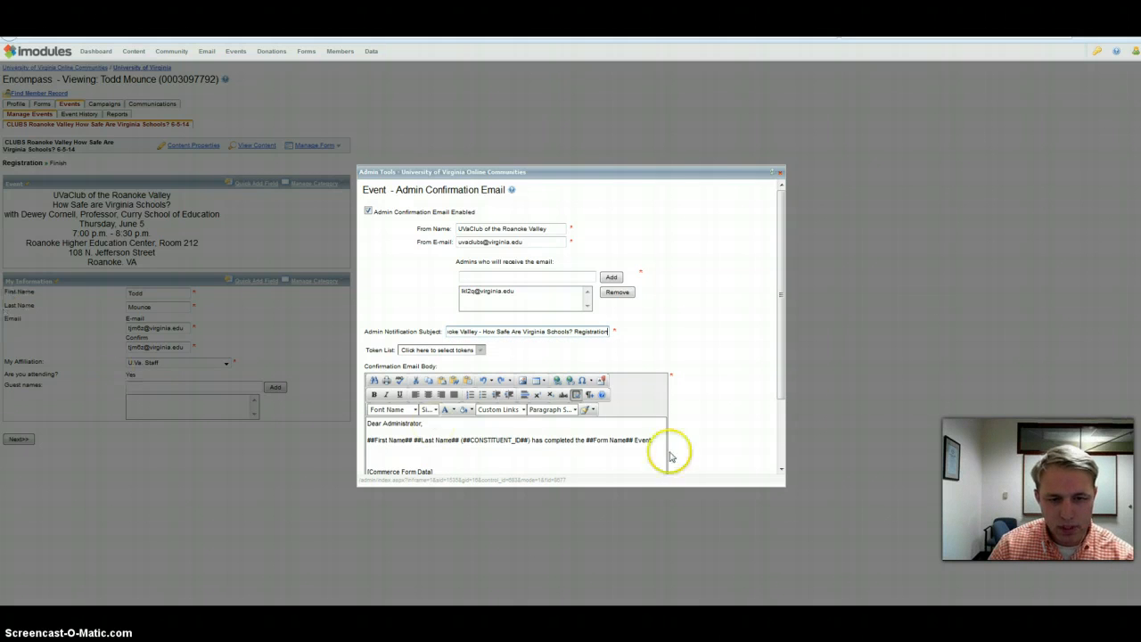
scroll(457, 429, "down", 3)
left_click(420, 462)
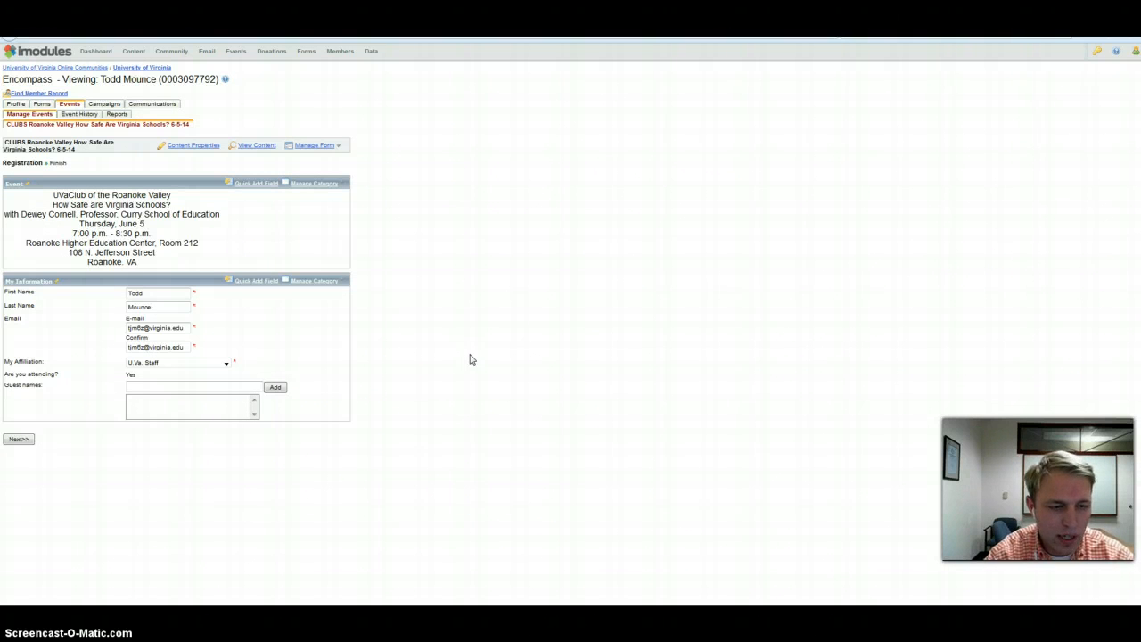
Look over the live registration form, return to the event's form management page and open the event's content view.
left_click(343, 37)
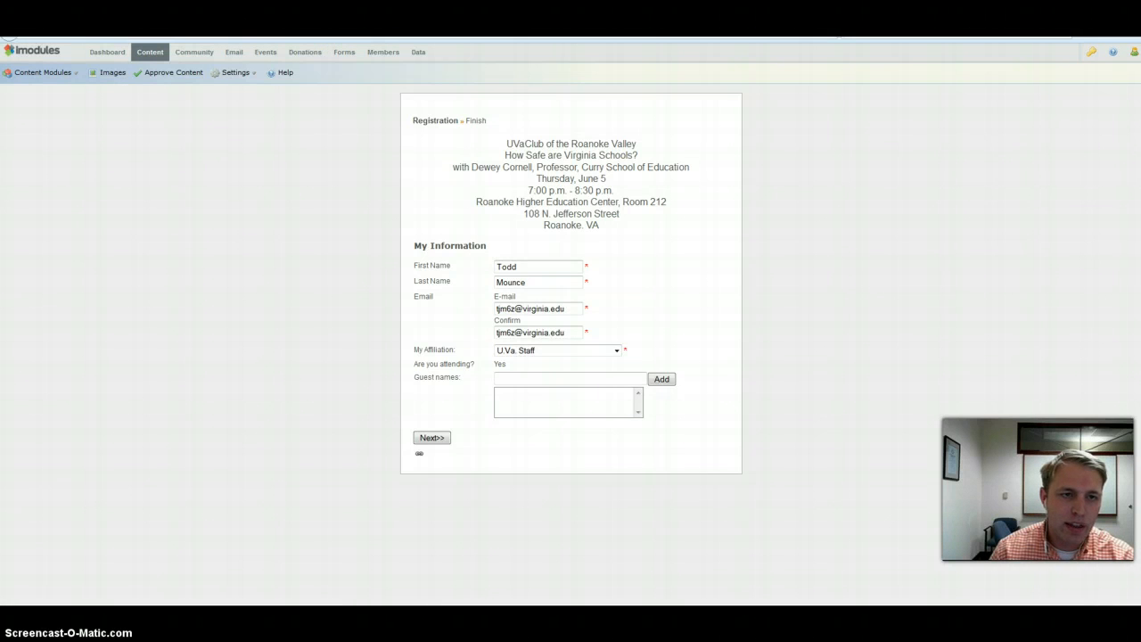
left_click(230, 37)
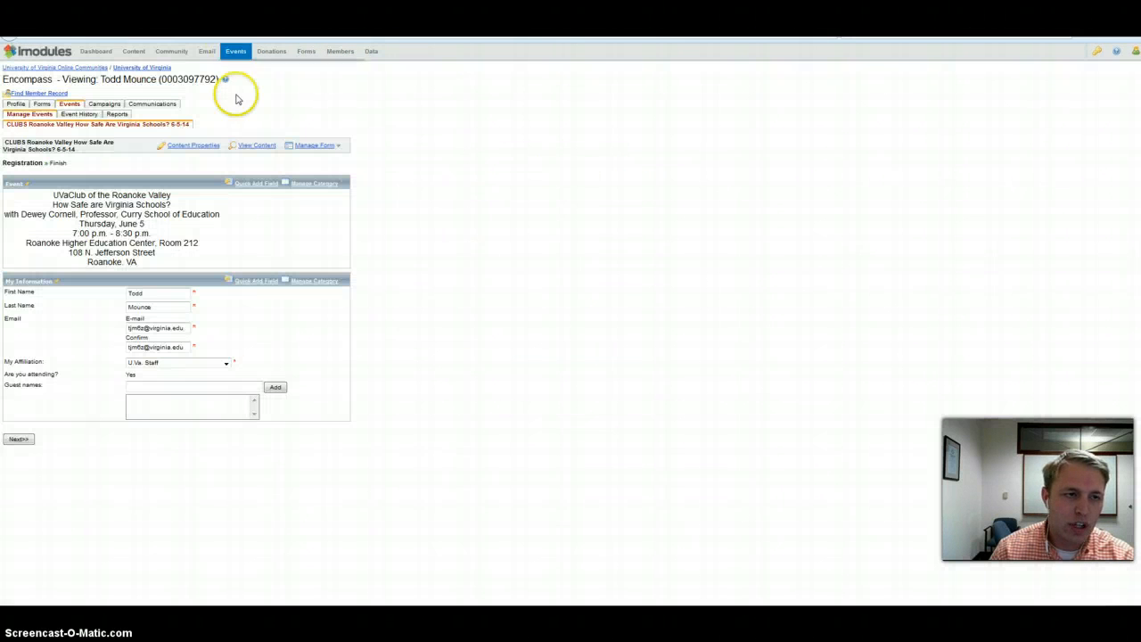
left_click(255, 145)
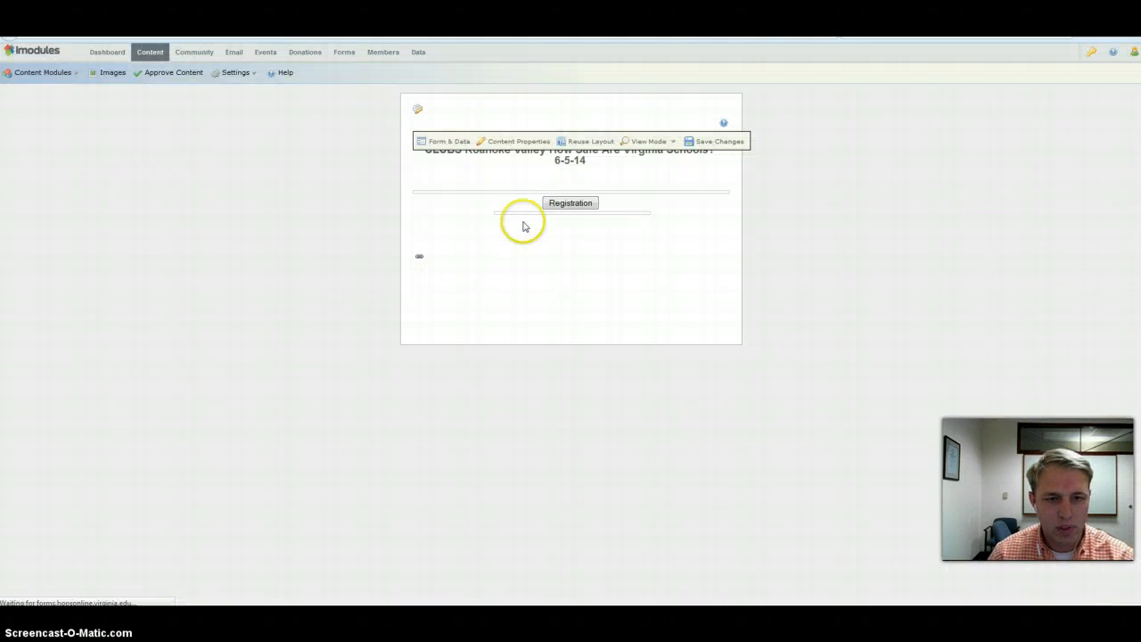
Open the event's registration page in content view and bring up the Link Builder for its custom URL.
left_click(548, 205)
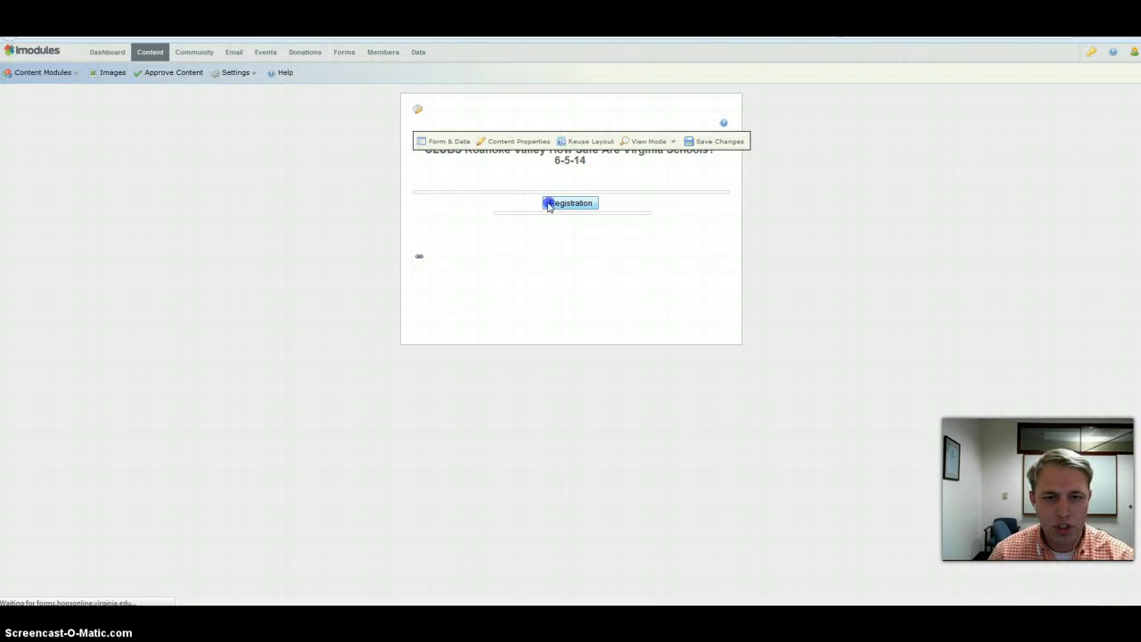
left_click(574, 202)
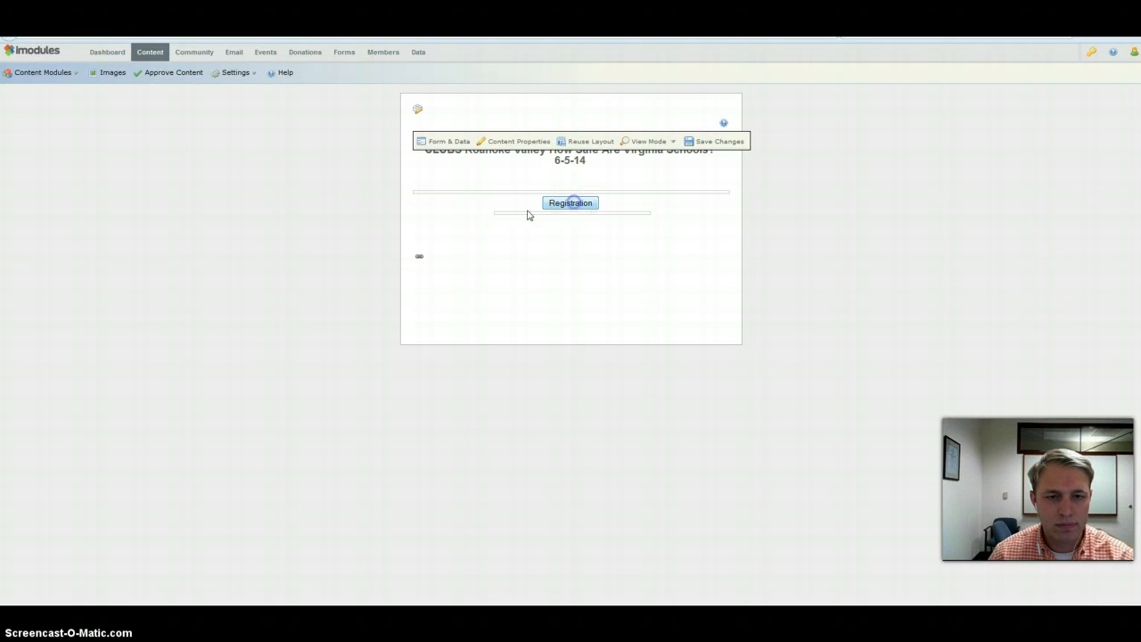
left_click(382, 242)
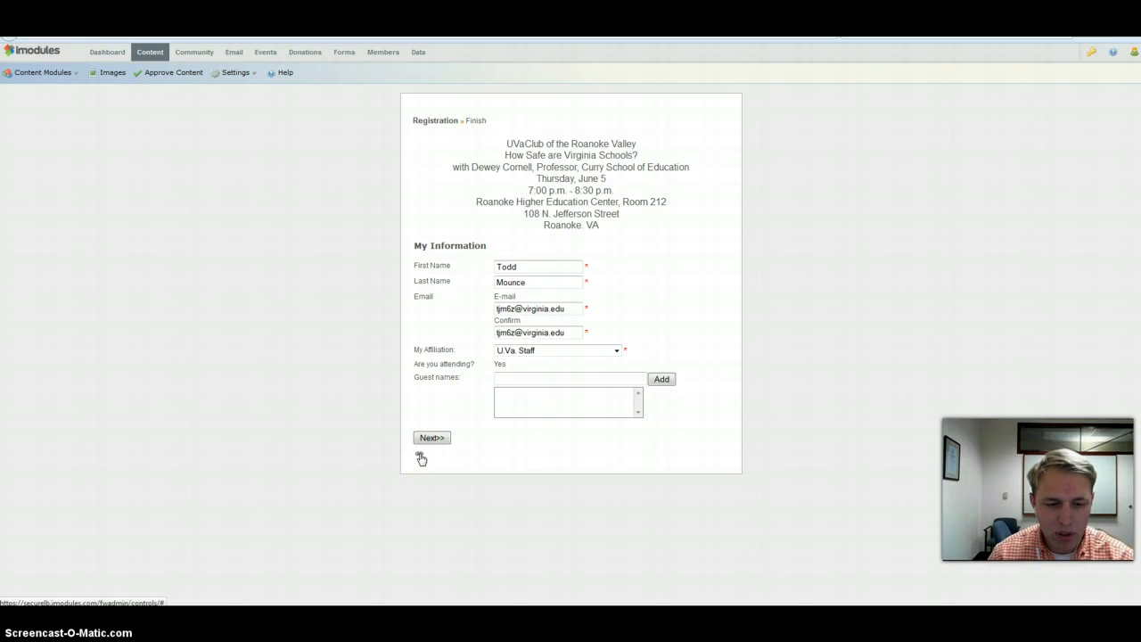
left_click(420, 459)
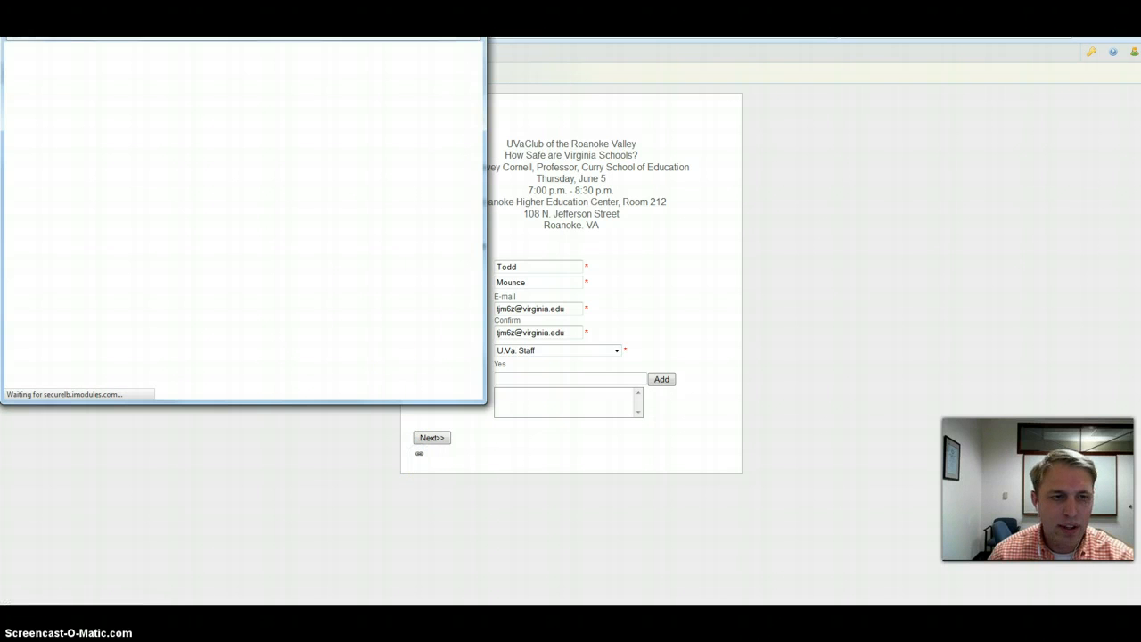
left_click_drag(311, 51, 725, 145)
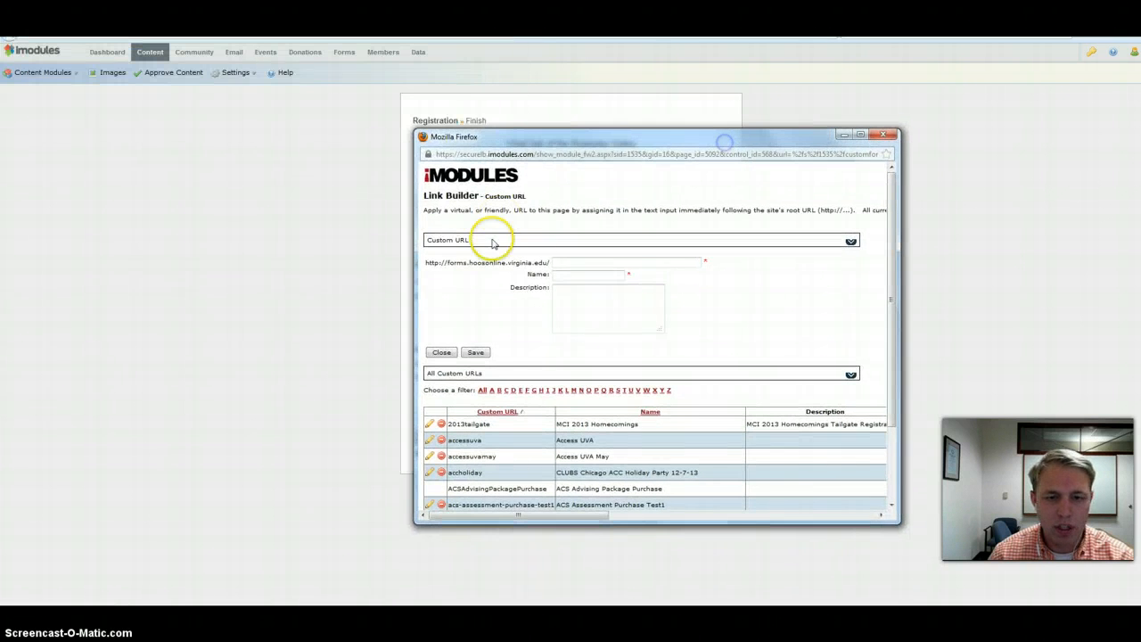
Copy the event's title from its form management page and paste it as the custom URL's name.
left_click(561, 276)
left_click(201, 52)
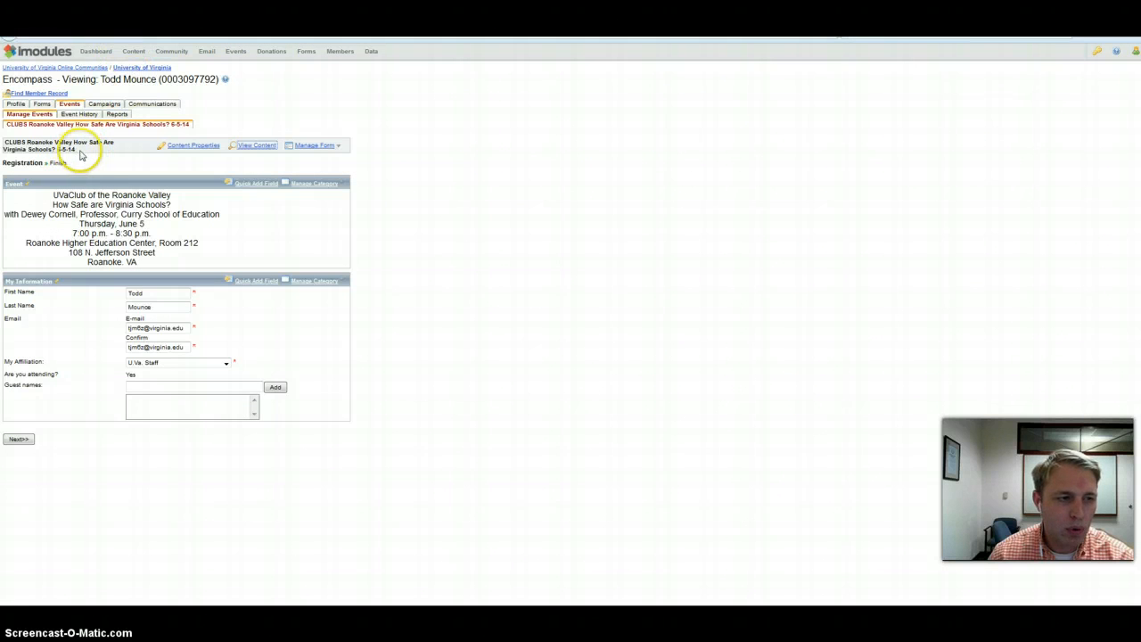
left_click_drag(75, 149, 6, 143)
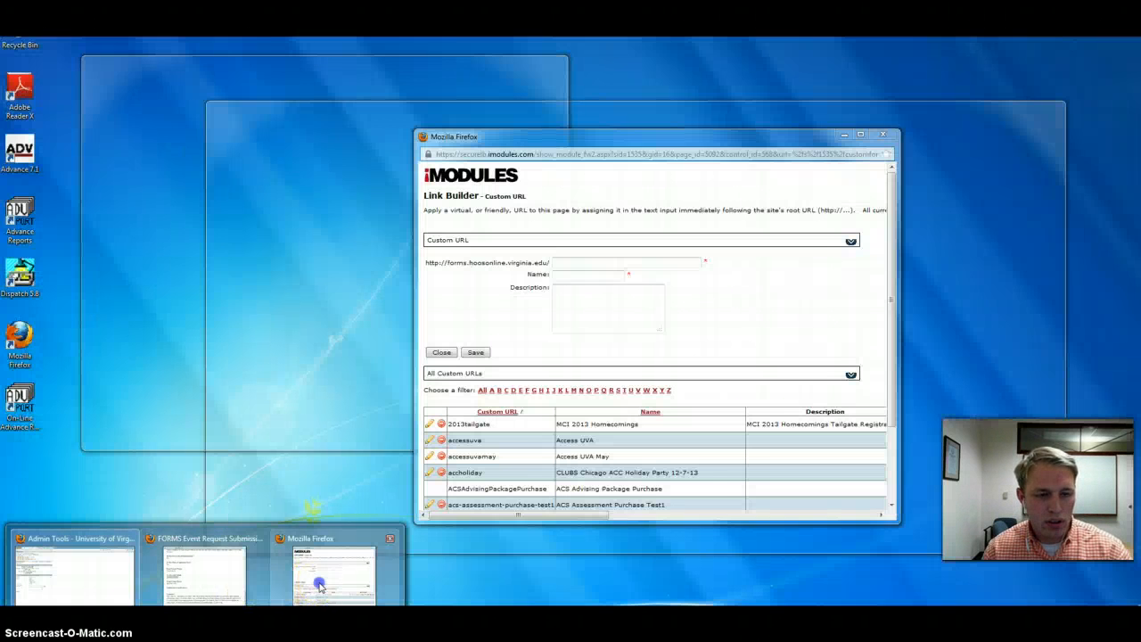
left_click(318, 582)
left_click(585, 275)
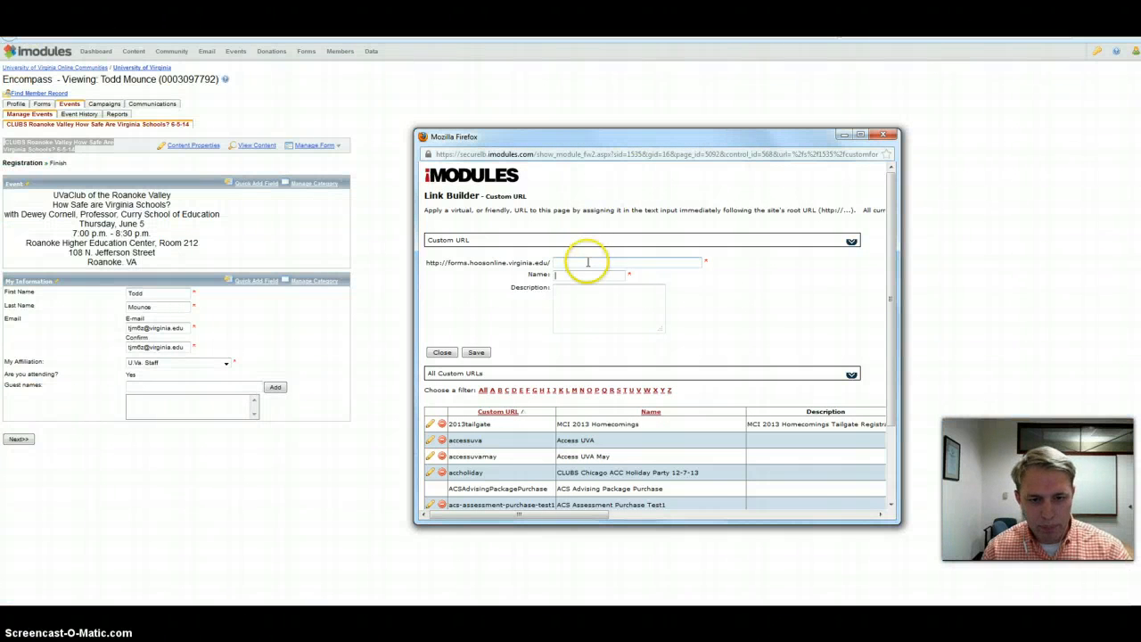
key("ctrl+v")
Set the custom URL to "rvvirginiaschools", save it and close the Link Builder.
left_click(585, 265)
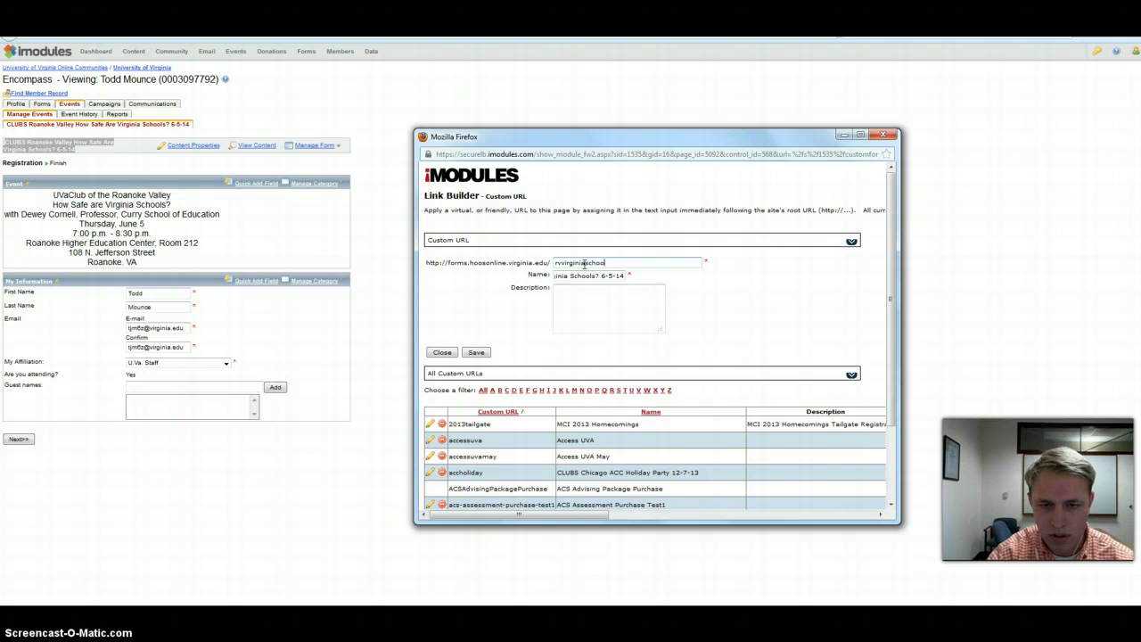
left_click(476, 352)
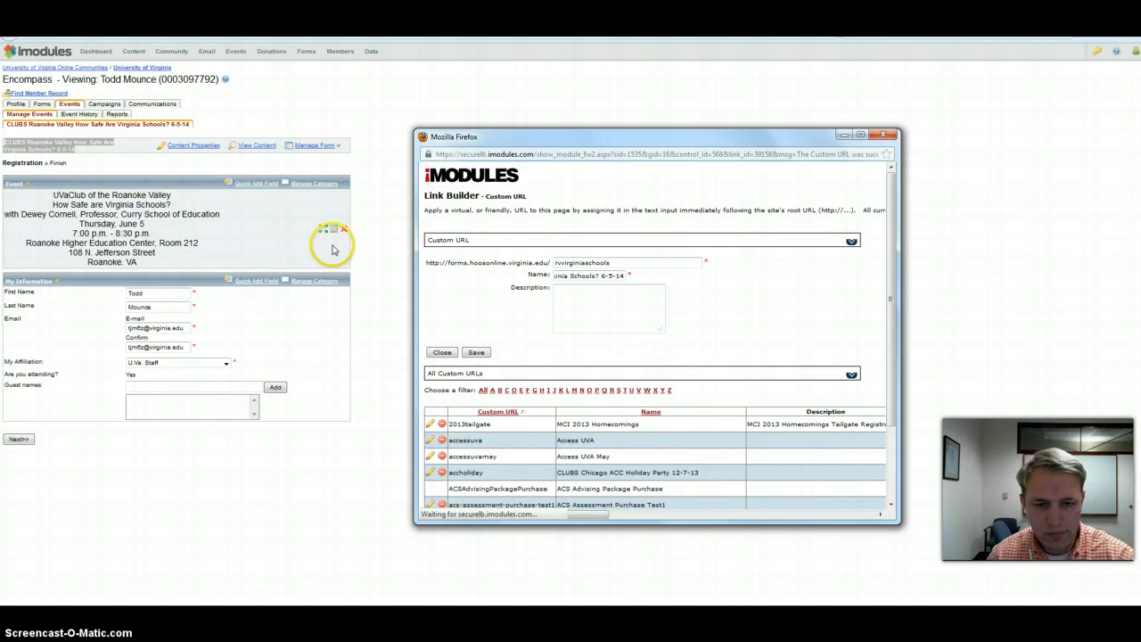
left_click(883, 137)
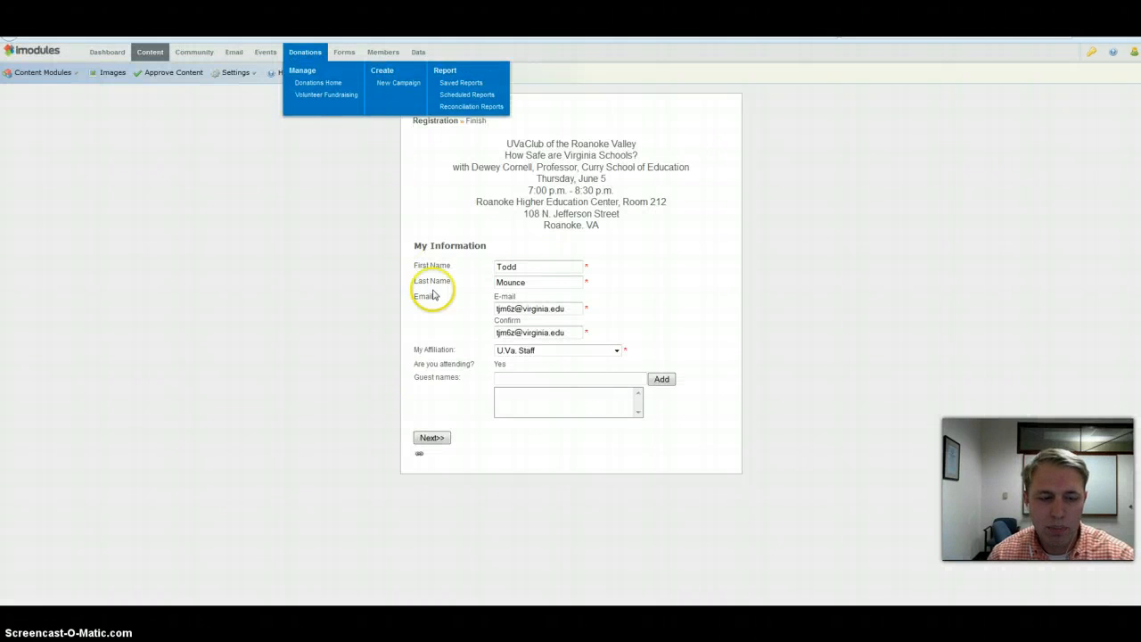
Add a content block above the registration form and open its content properties, using the event's title as content name.
left_click(71, 79)
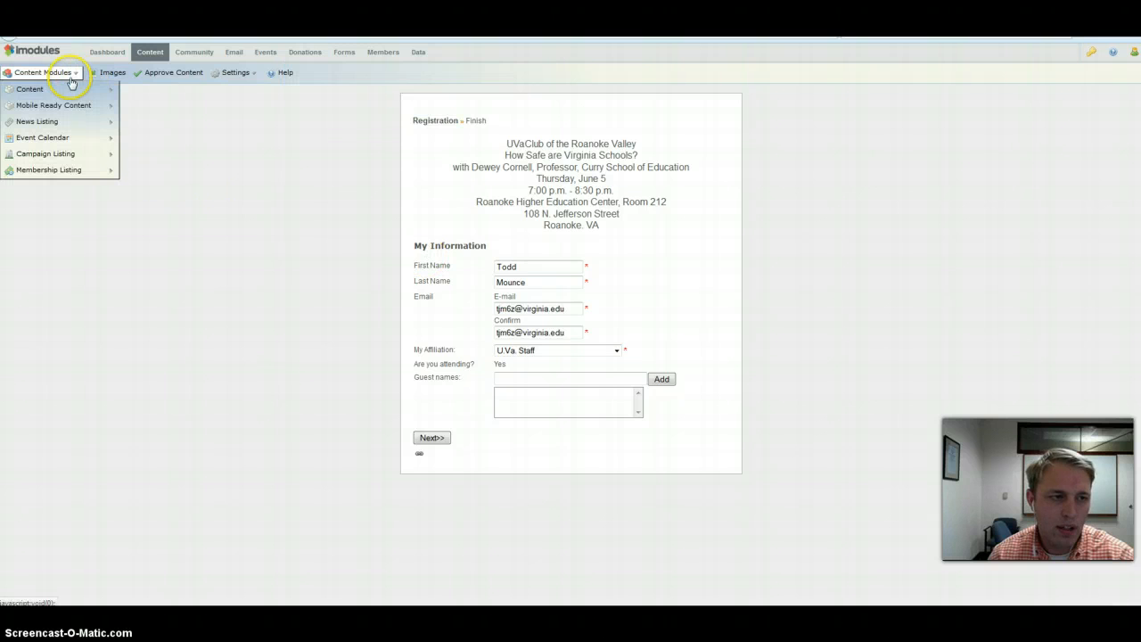
mouse_move(76, 90)
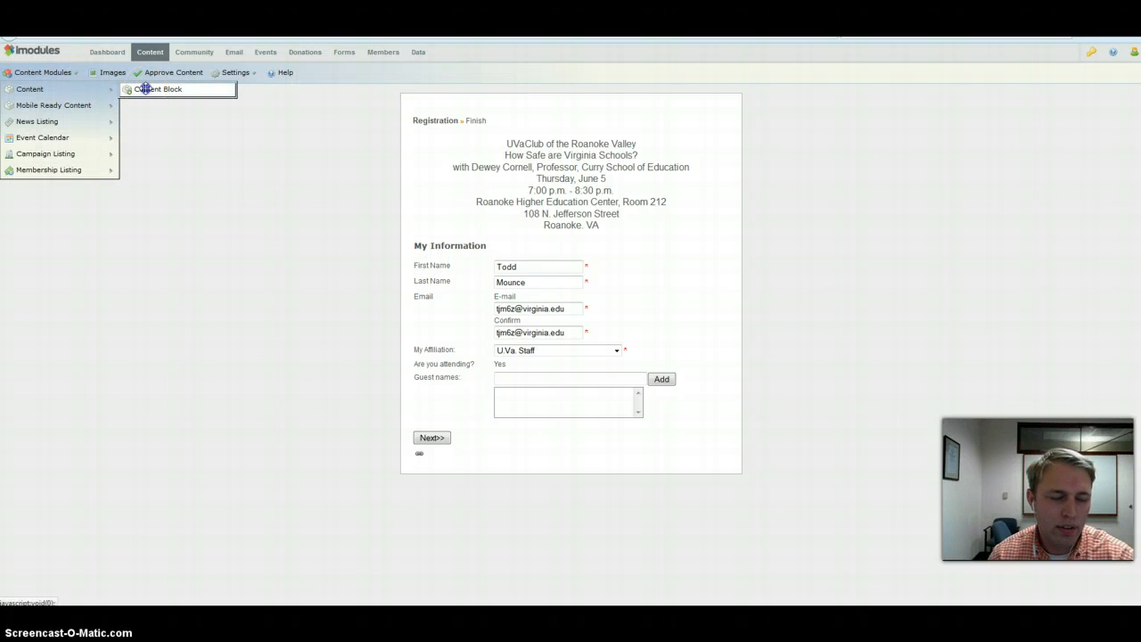
left_click_drag(211, 95, 731, 94)
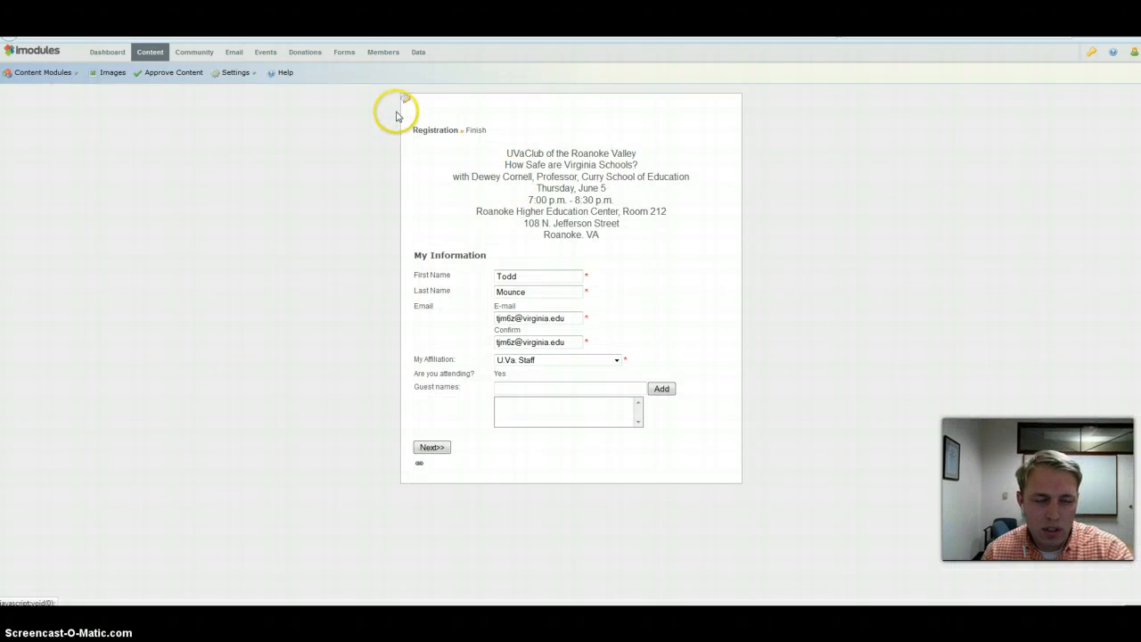
left_click(406, 101)
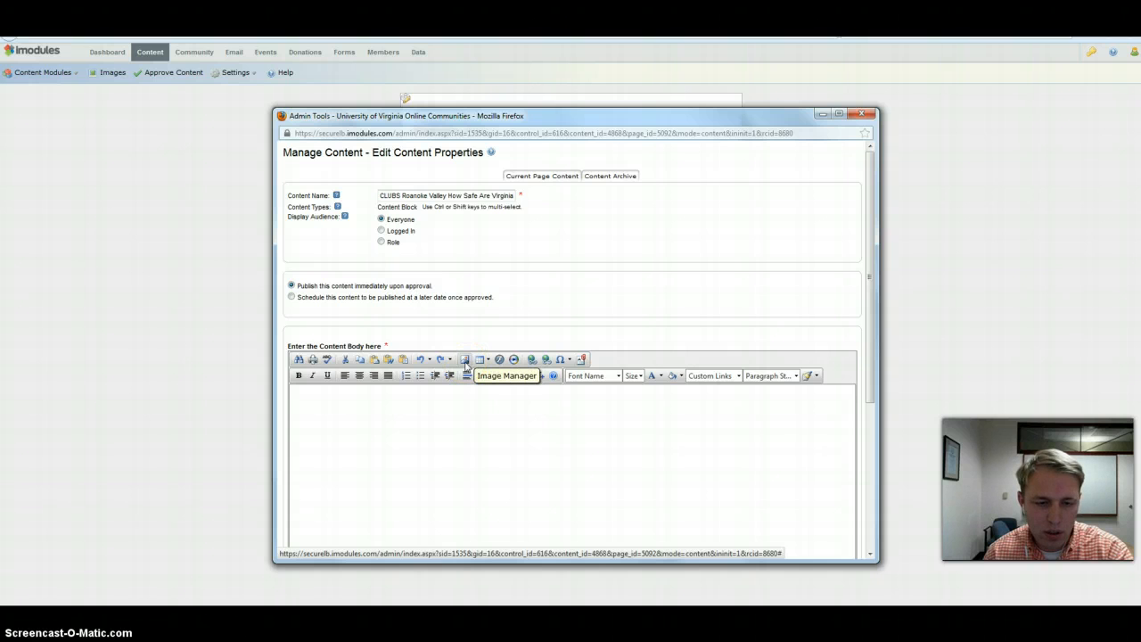
For the content body, choose the image clubbanner.png from the engagementoffice header_graphics folder in the Image Manager.
left_click(465, 361)
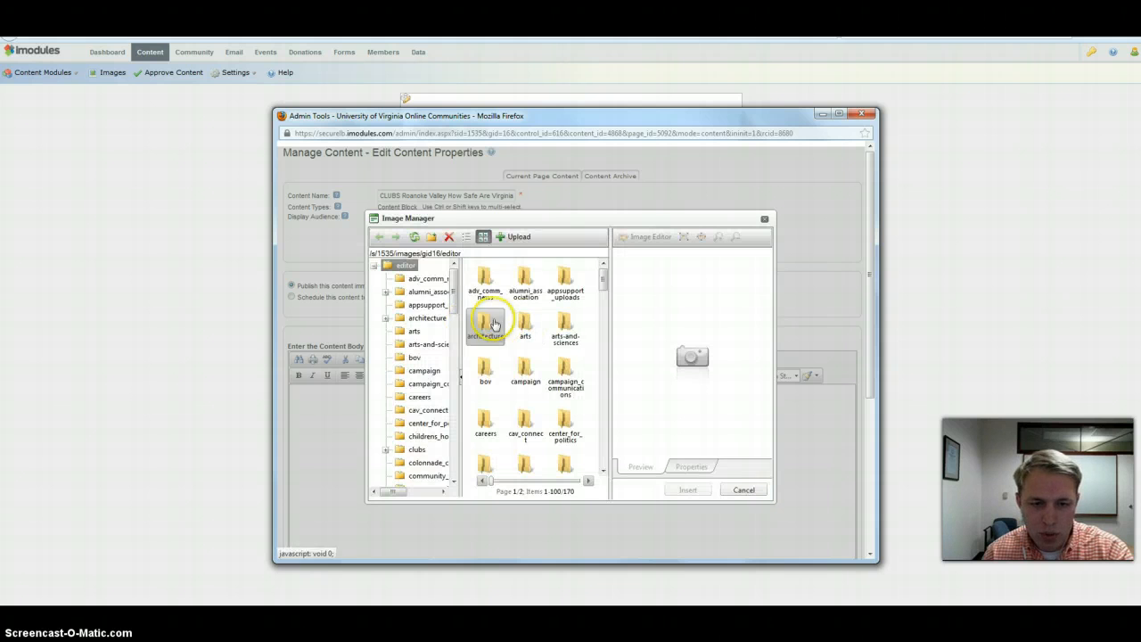
left_click_drag(454, 284, 453, 378)
left_click(426, 402)
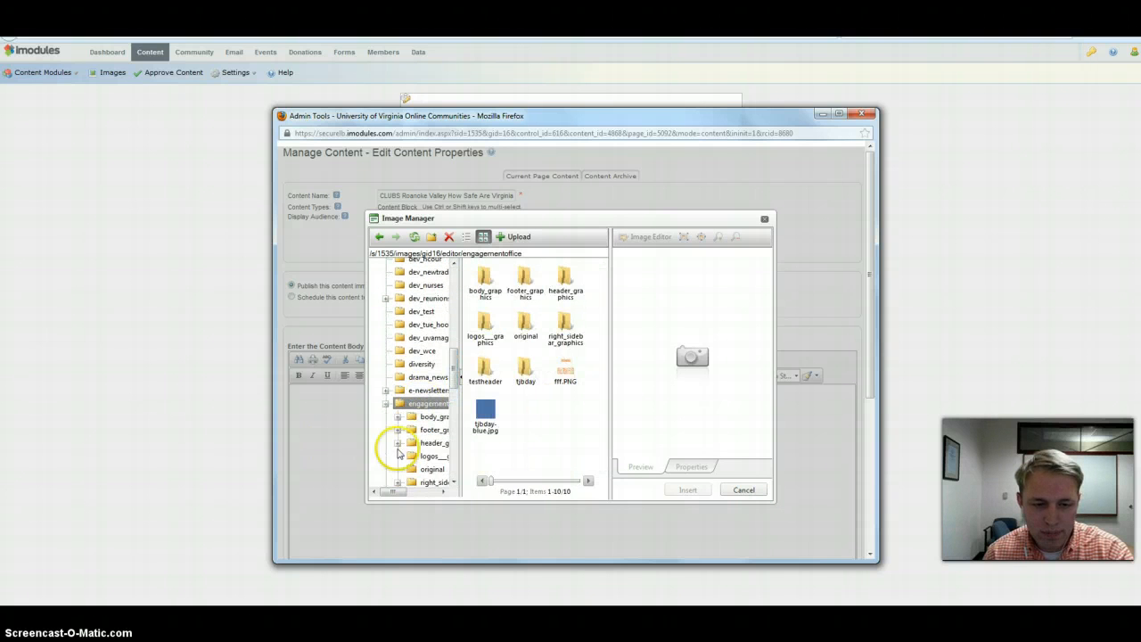
left_click(433, 442)
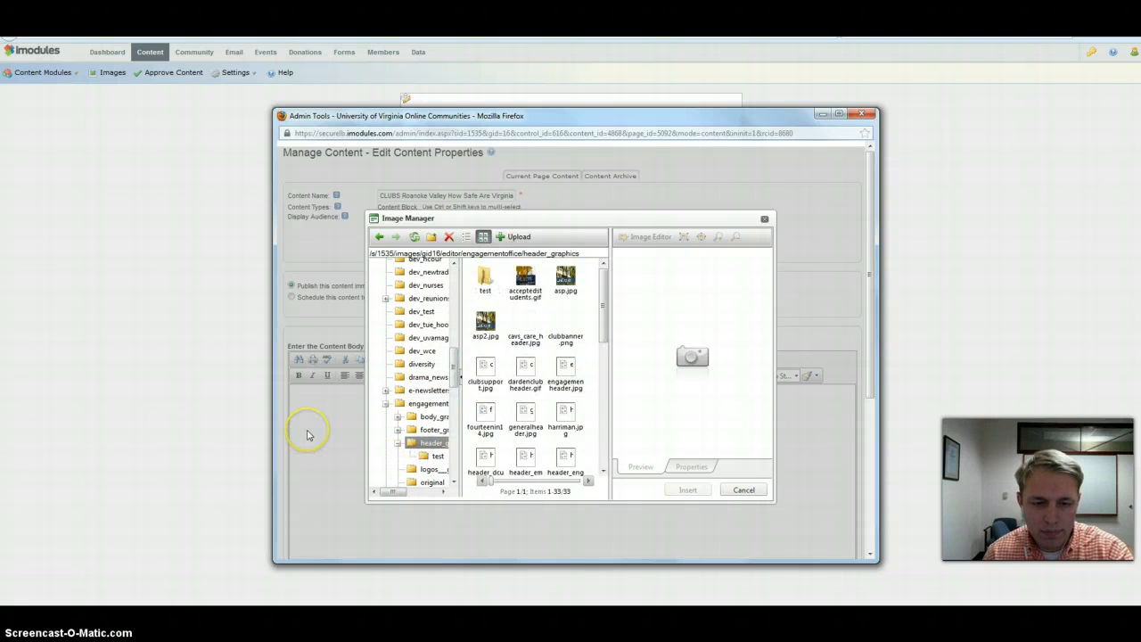
left_click(564, 328)
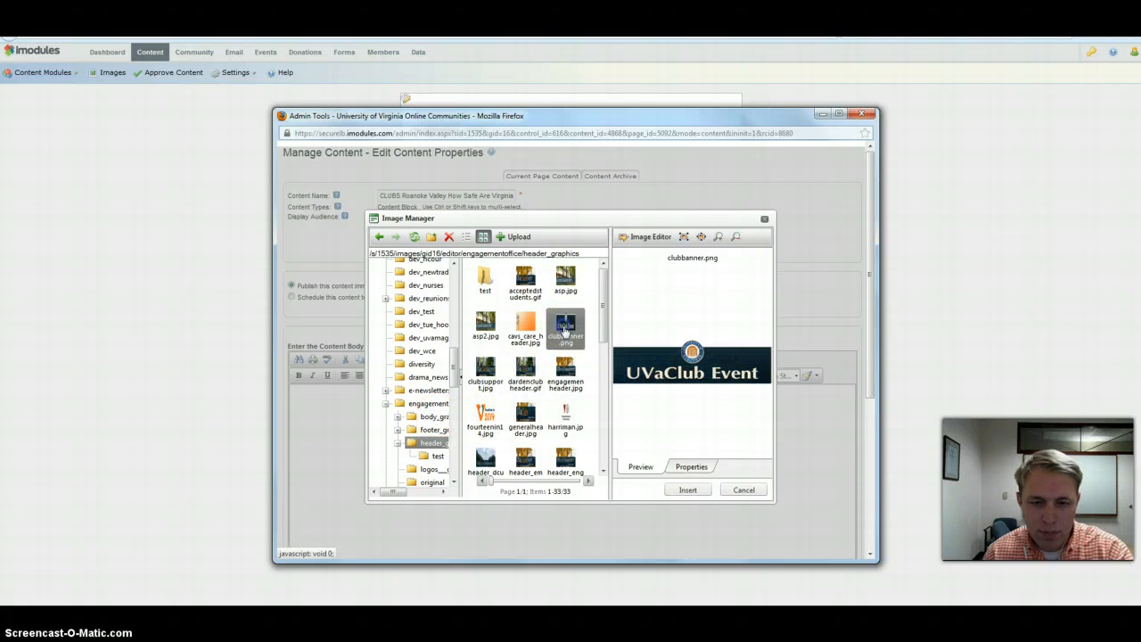
Set the banner image's width to 570 px with proportional height, insert it into the content body and save the content block.
left_click(689, 469)
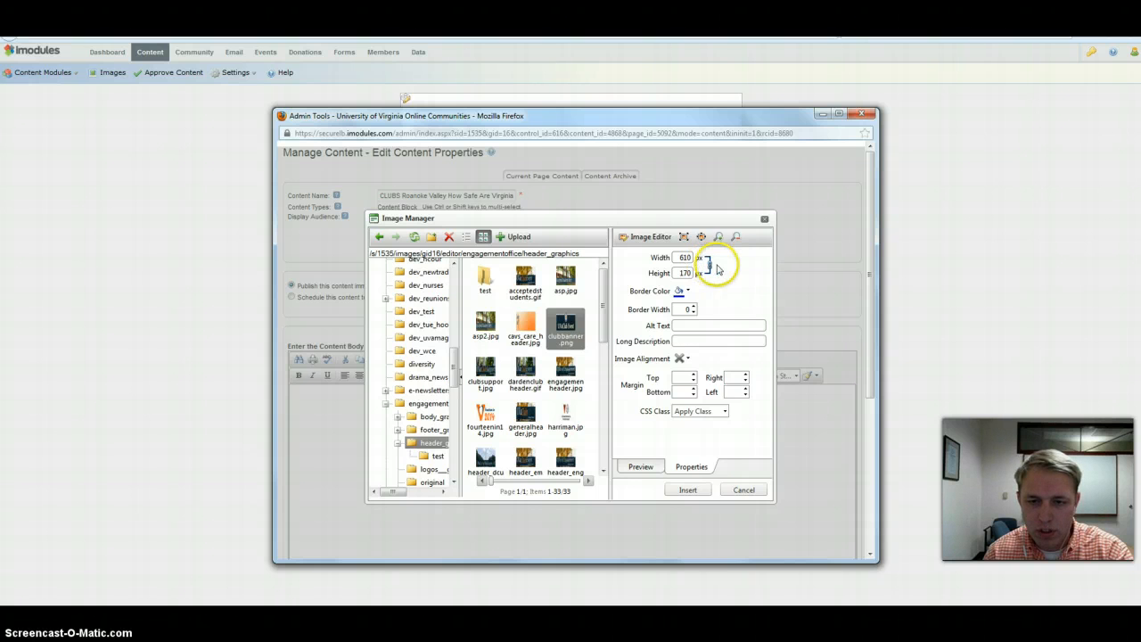
left_click_drag(692, 259, 506, 209)
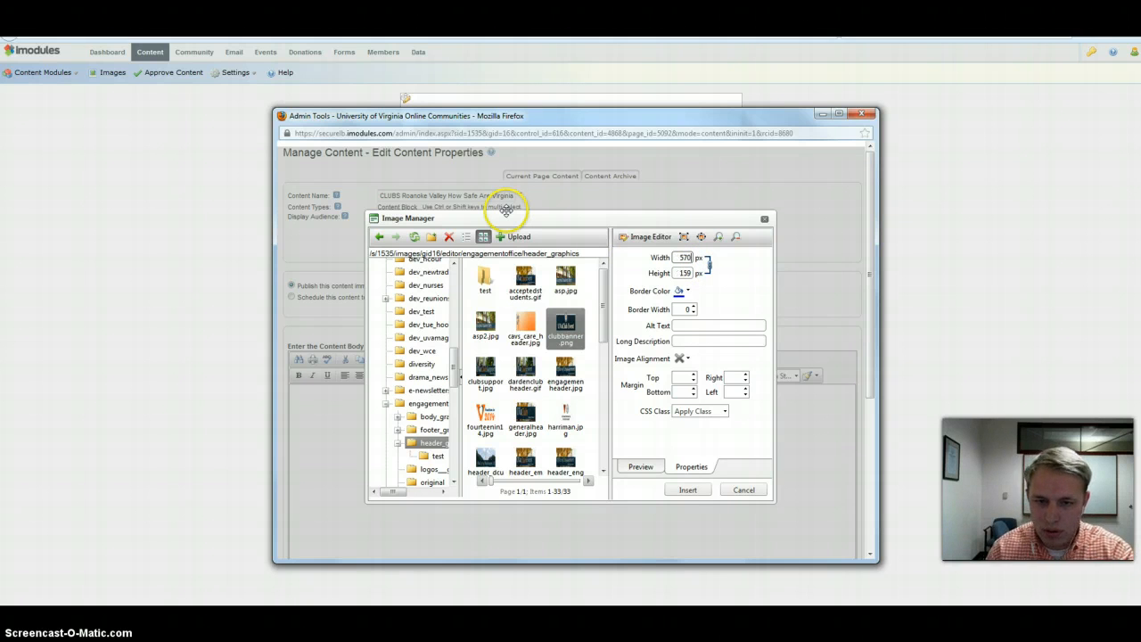
left_click(695, 490)
scroll(370, 519, "down", 3)
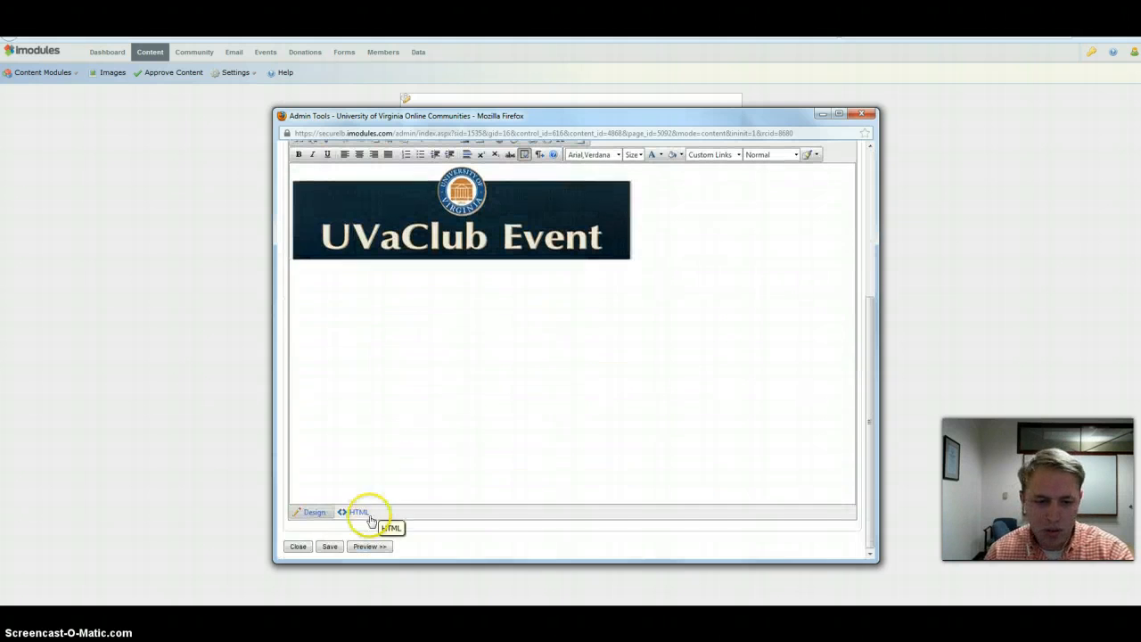
left_click(329, 545)
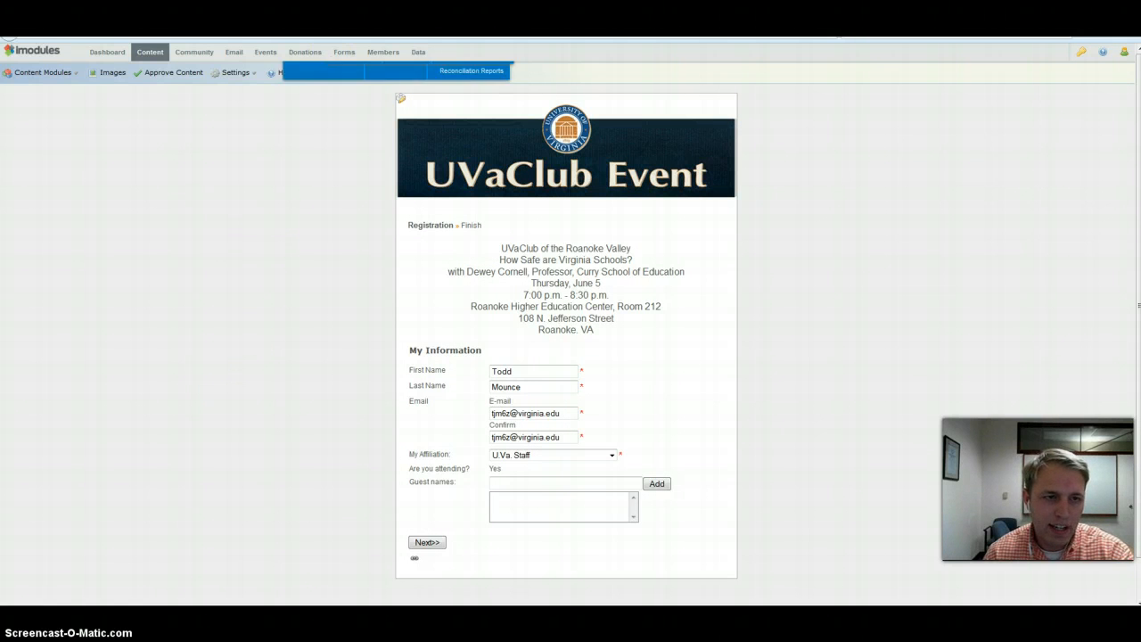
Copy the registration page's web address and open it in a separate browser window to check the public view.
right_click(330, 41)
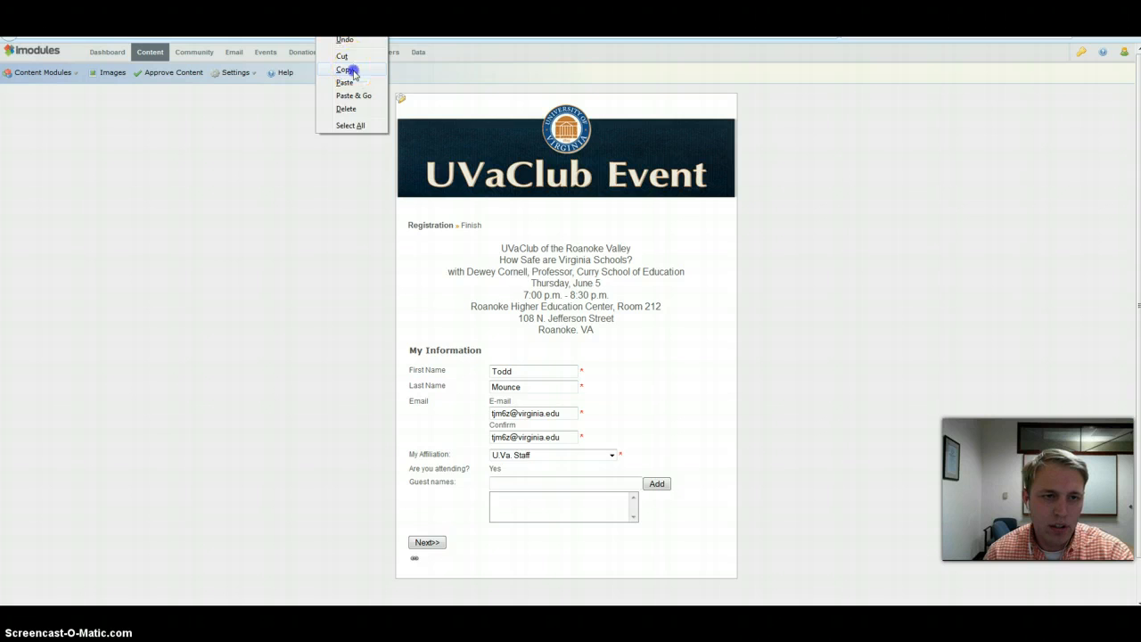
left_click(353, 70)
key("ctrl+n")
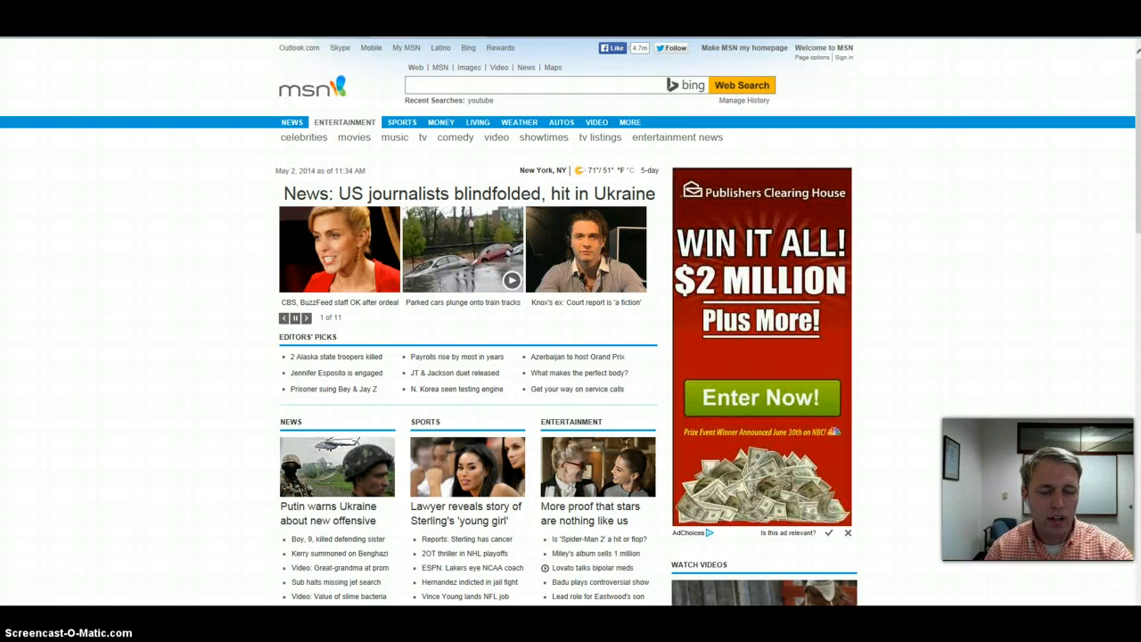
key("Return")
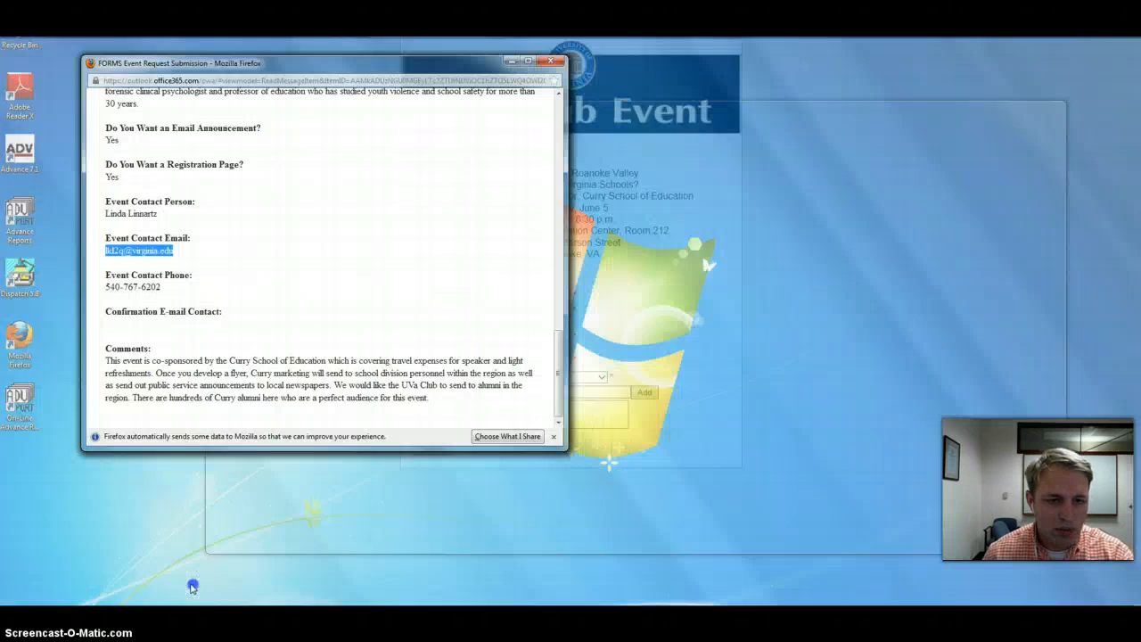
Close the event request submission message and look over the registration page with its banner in content view.
left_click(227, 562)
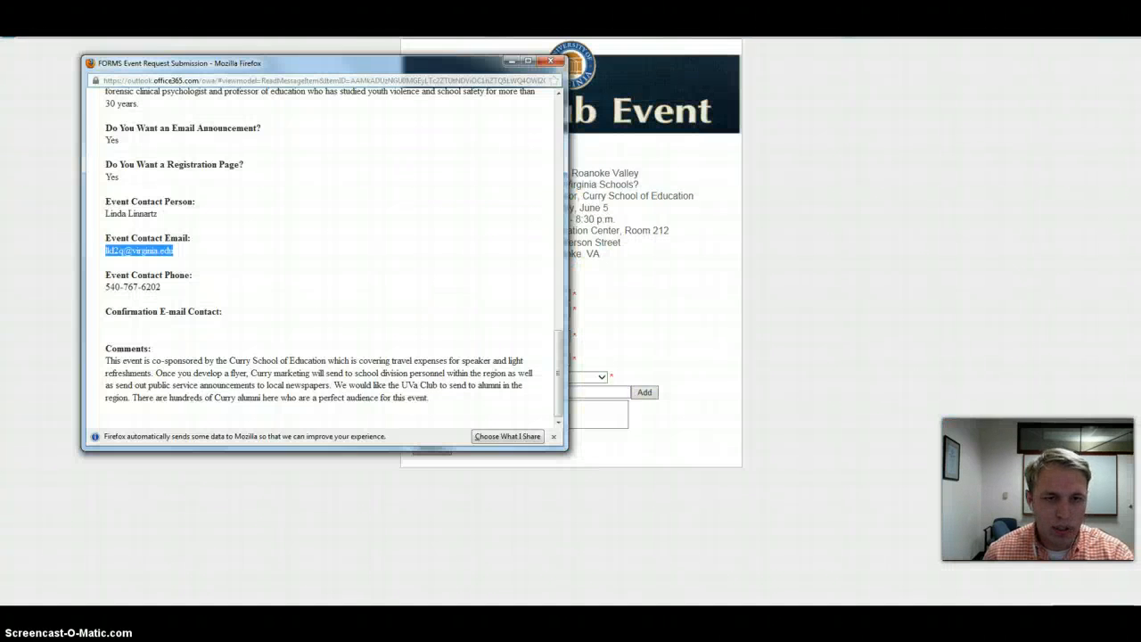
left_click(556, 62)
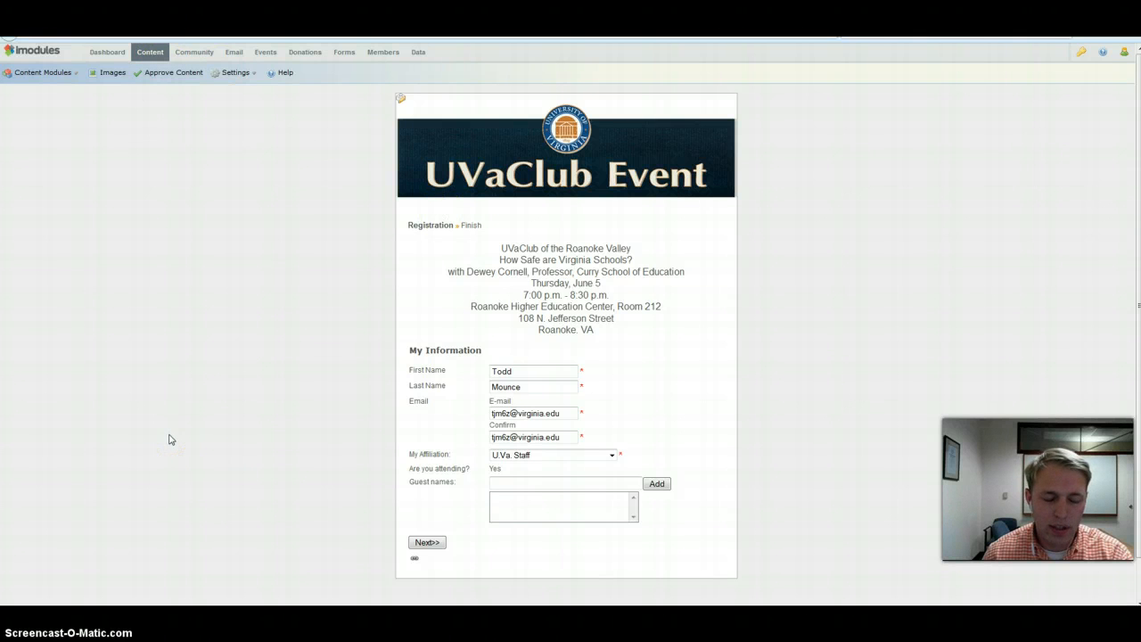
scroll(365, 408, "down", 1)
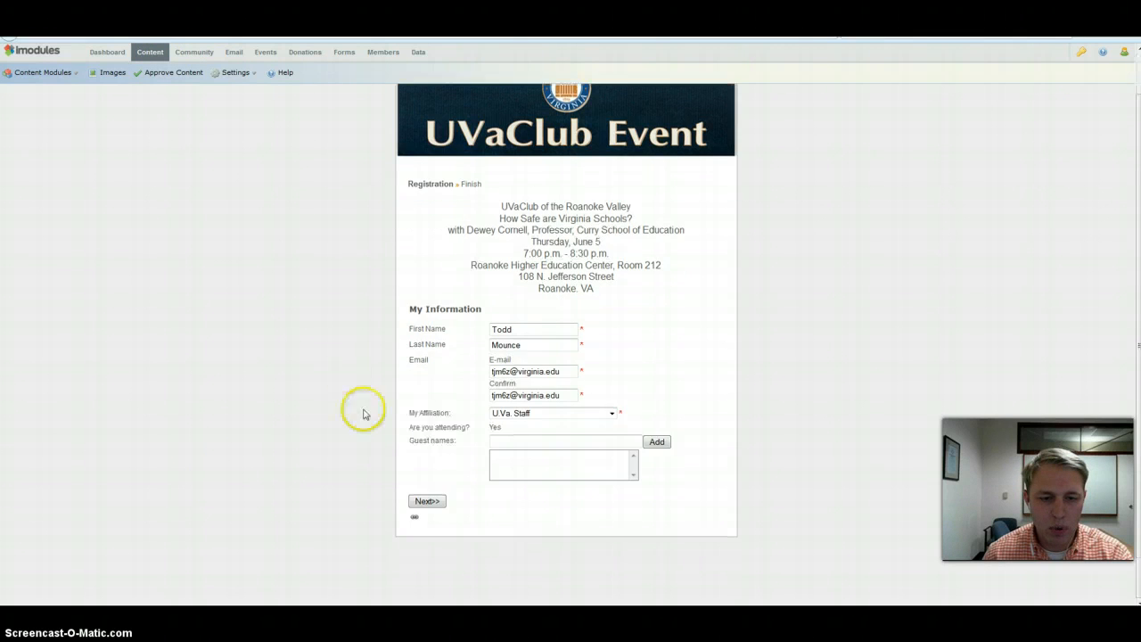
scroll(392, 500, "up", 1)
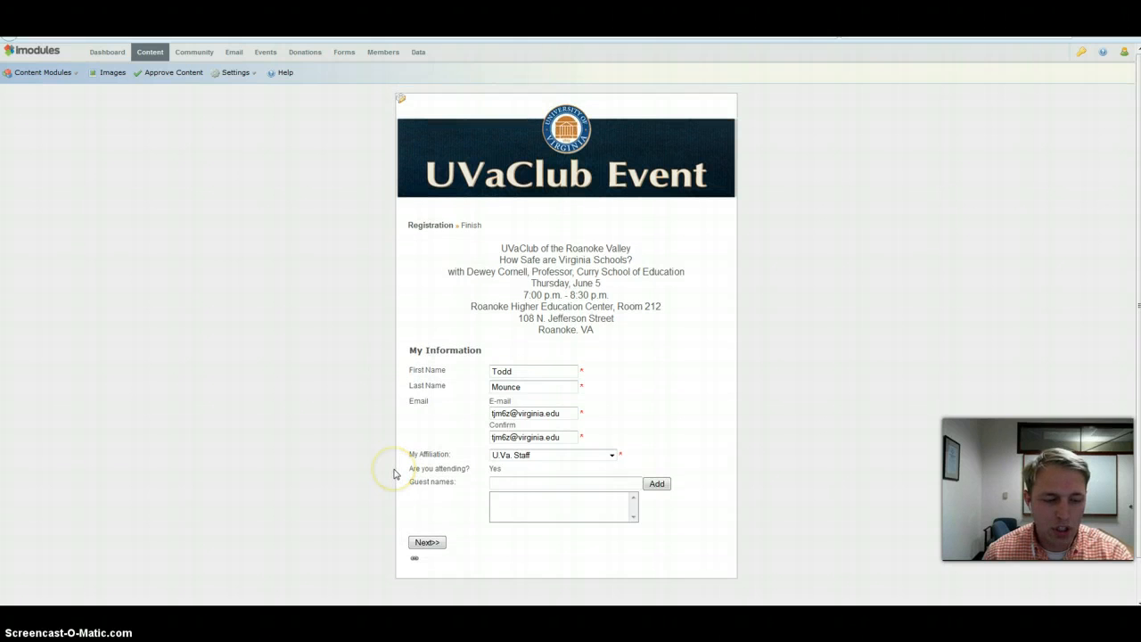